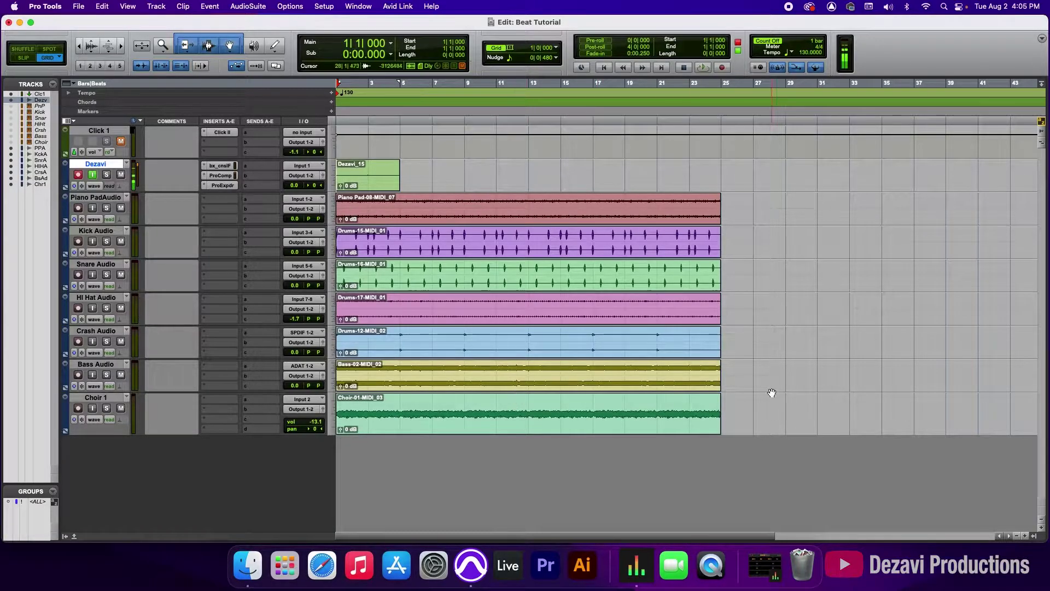
Select the clips on all seven instrument audio tracks, from Piano PadAudio to Choir 1, and duplicate them twice in sequence.
{"action": "left_click", "coordinate": [1016, 537]}
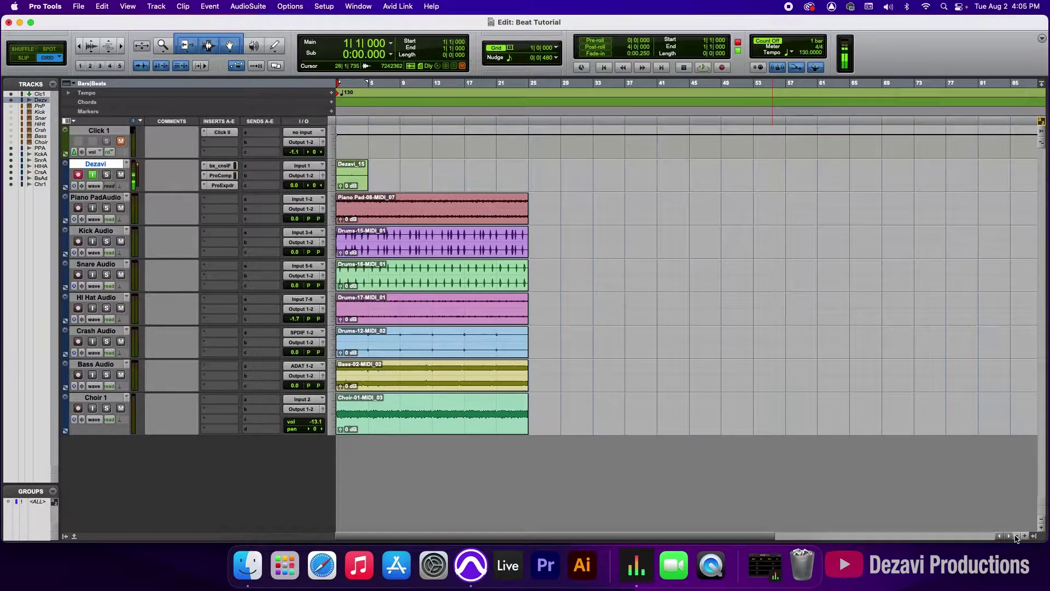
{"action": "left_click", "coordinate": [502, 214]}
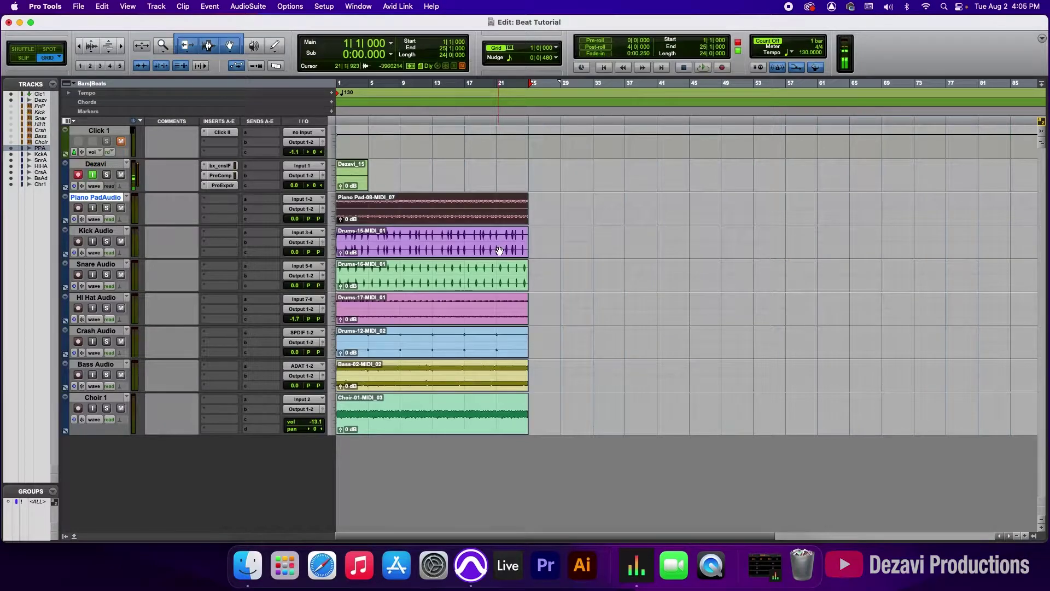
{"action": "left_click", "coordinate": [500, 251], "text": "shift"}
{"action": "left_click", "coordinate": [498, 280], "text": "shift"}
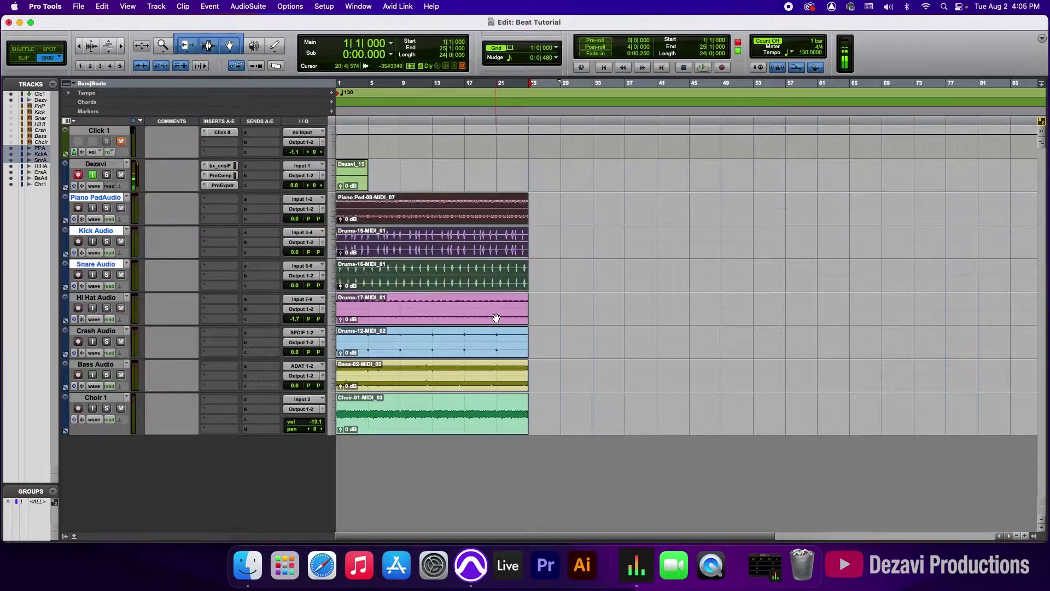
{"action": "left_click", "coordinate": [495, 313], "text": "shift"}
{"action": "left_click", "coordinate": [497, 354], "text": "shift"}
{"action": "left_click", "coordinate": [495, 383], "text": "shift"}
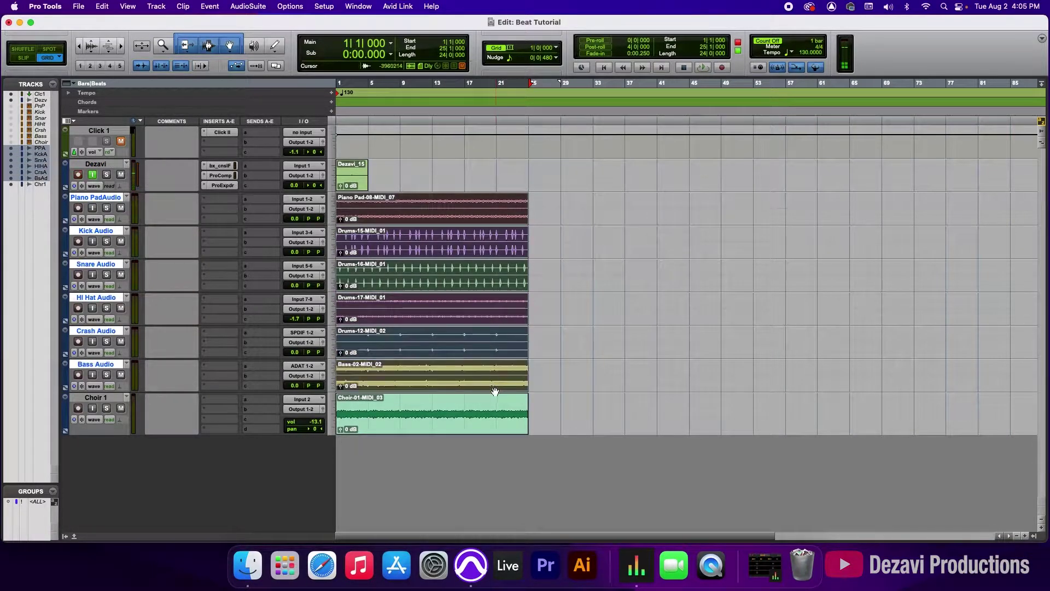
{"action": "left_click", "coordinate": [491, 425], "text": "shift"}
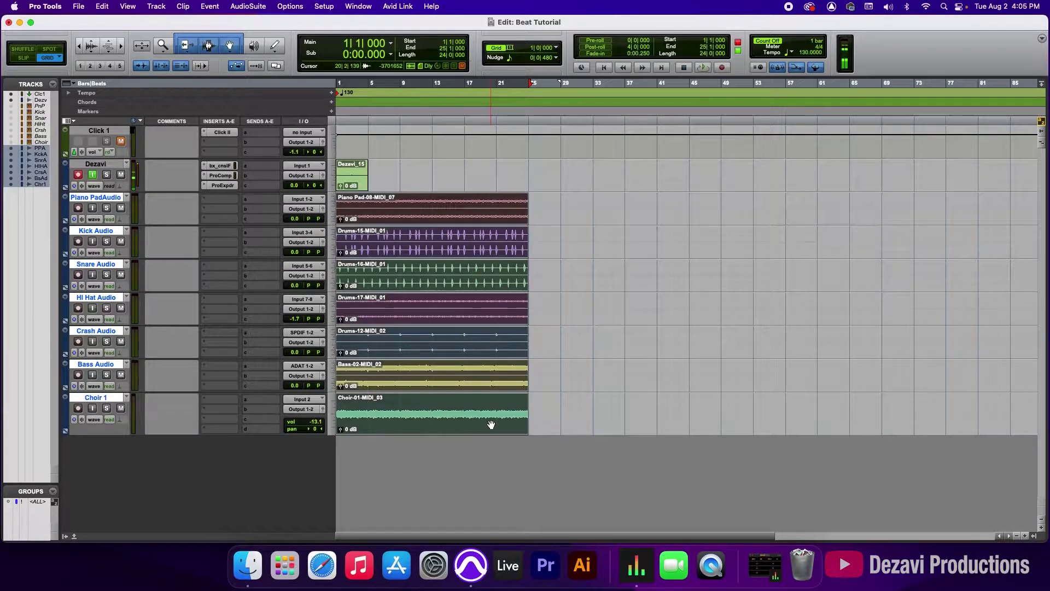
{"action": "key", "text": "super+d"}
{"action": "key", "text": "super+d"}
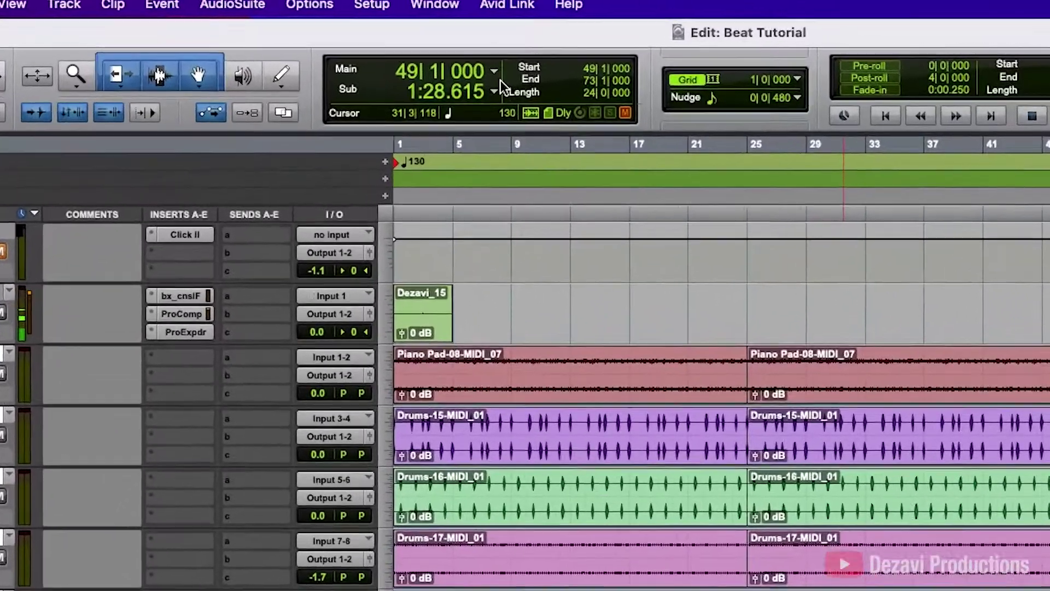
Check the arrangement's end time with the main counter in Min:Secs, and return the counter to Bars|Beats.
{"action": "left_click", "coordinate": [390, 43]}
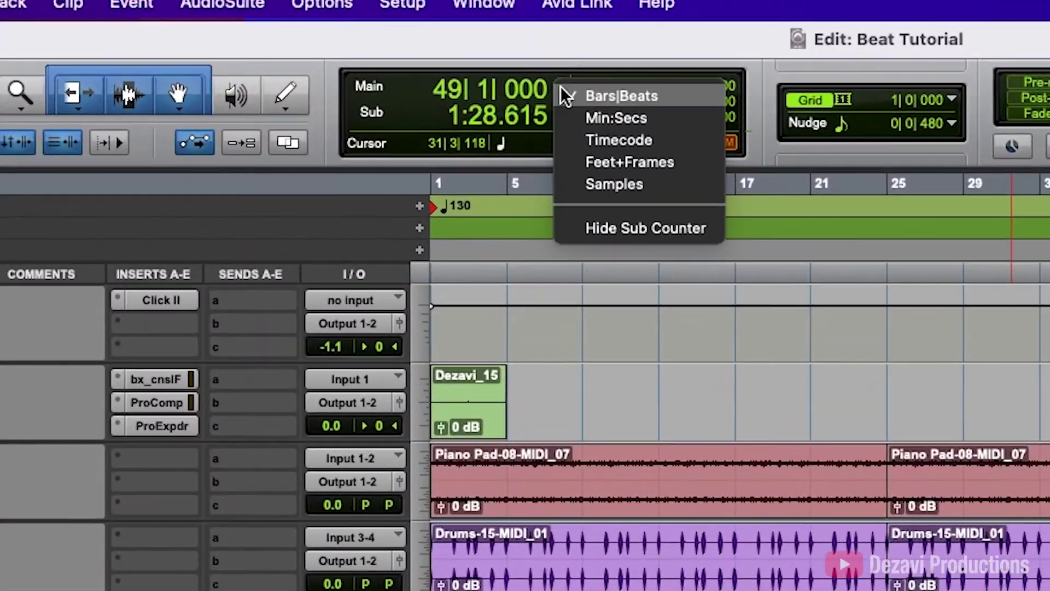
{"action": "left_click", "coordinate": [624, 116]}
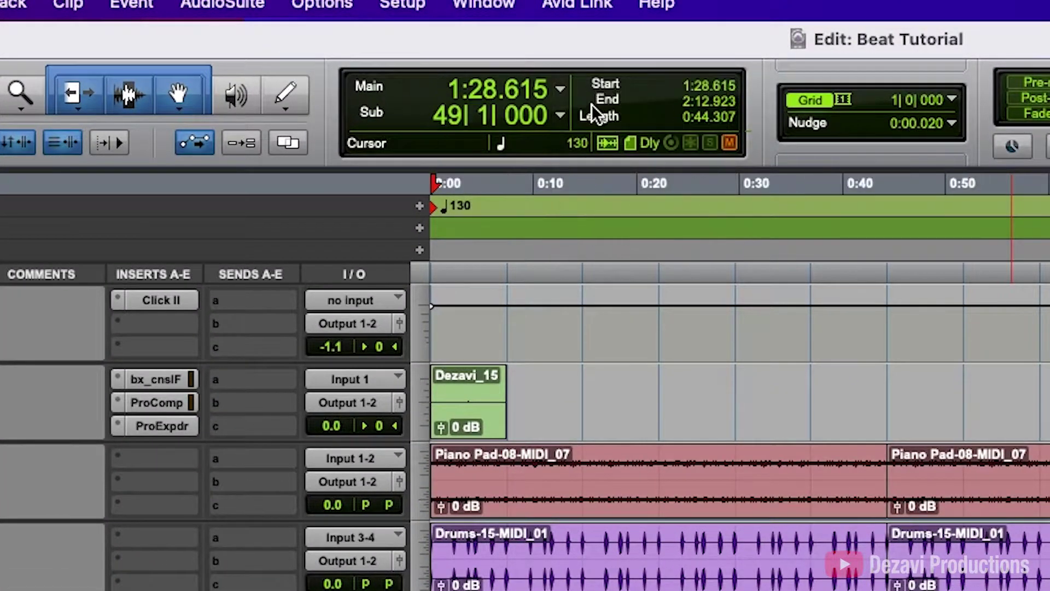
{"action": "key", "text": "Right"}
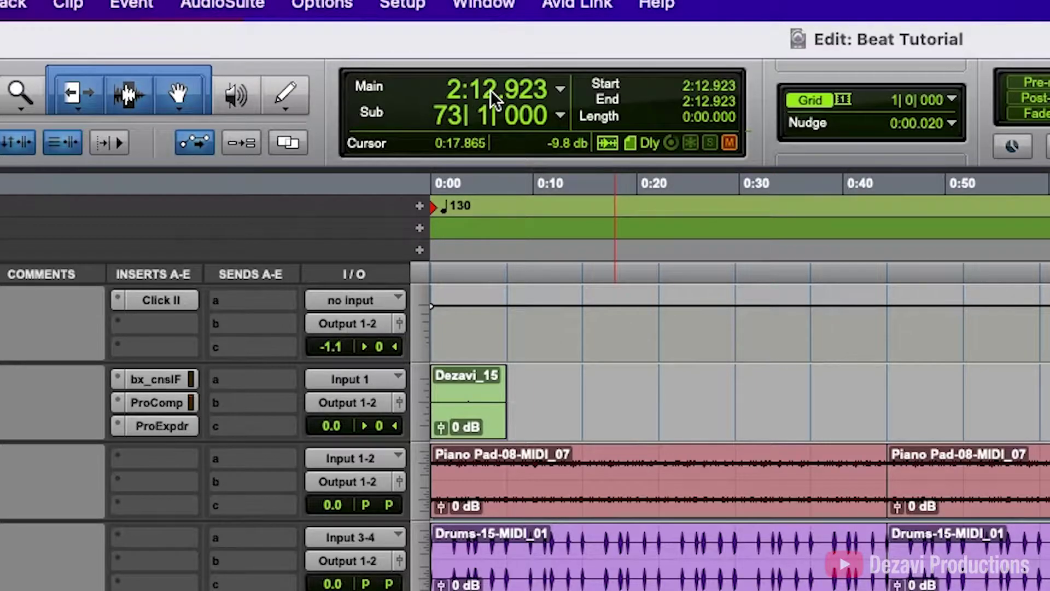
{"action": "left_click", "coordinate": [563, 86]}
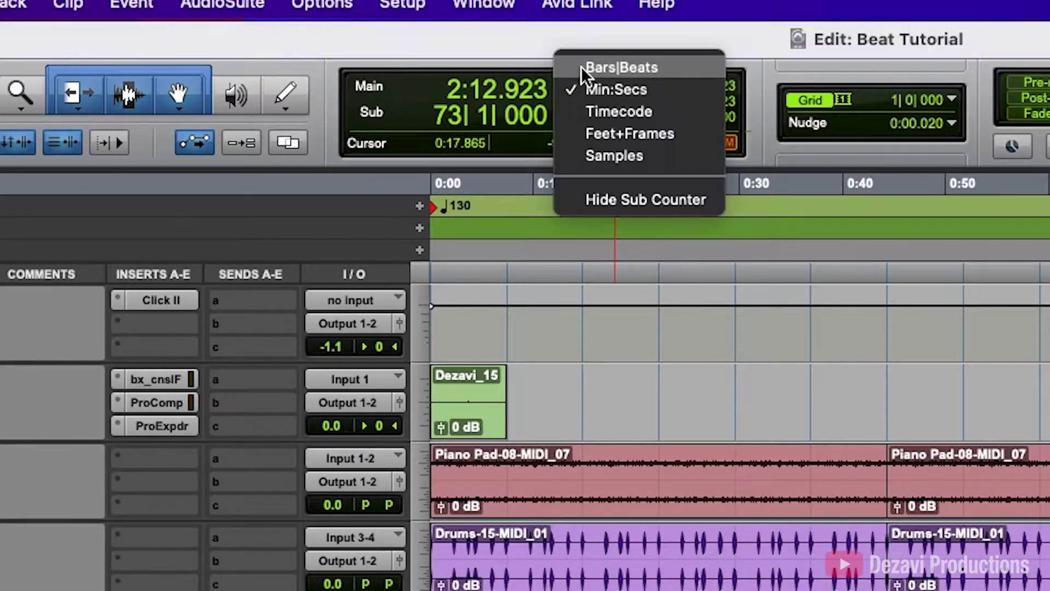
{"action": "left_click", "coordinate": [581, 66]}
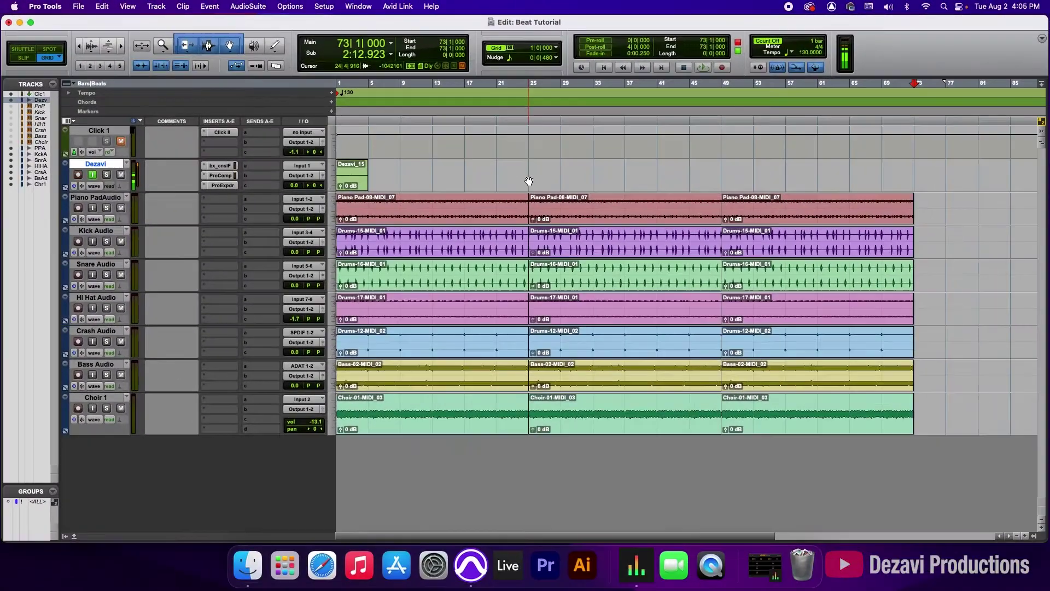
Place the cursor at the bar 25 clip boundary and switch the edit mode to Slip.
{"action": "left_click", "coordinate": [529, 181]}
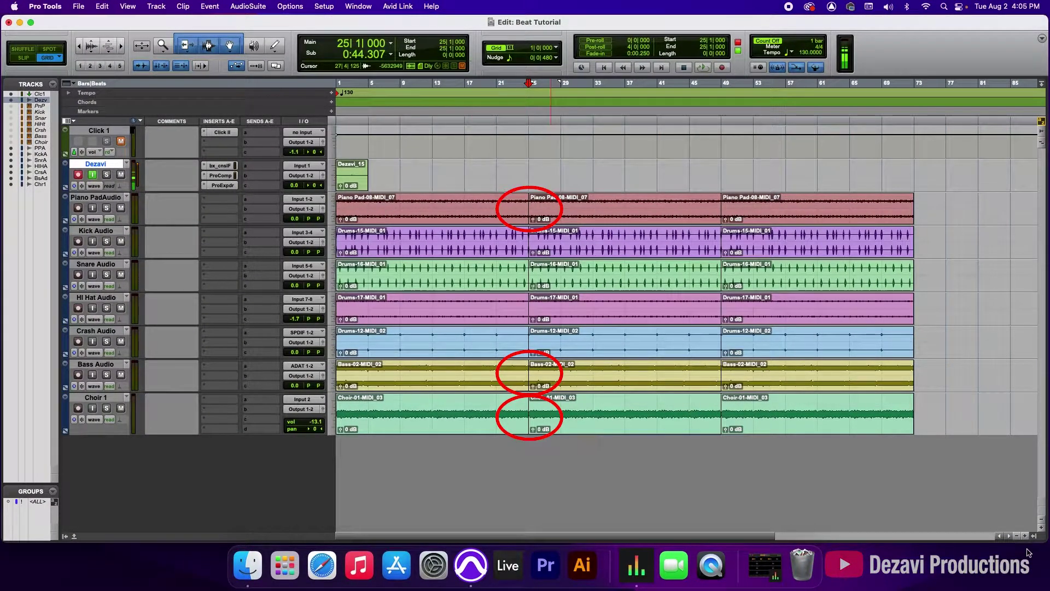
{"action": "left_click", "coordinate": [1025, 537]}
{"action": "left_click", "coordinate": [1025, 536]}
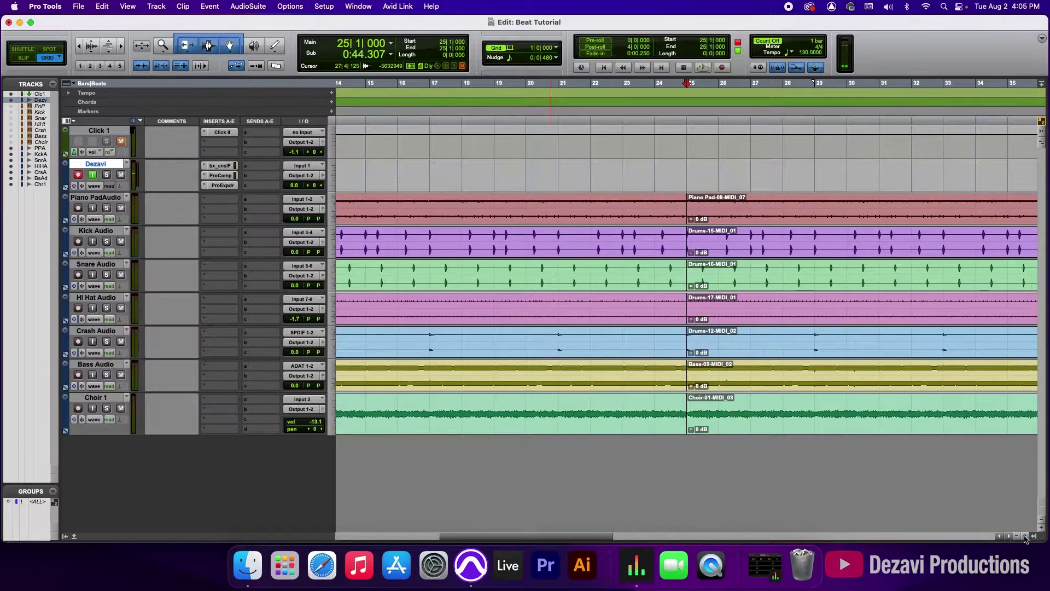
{"action": "left_click", "coordinate": [1025, 537]}
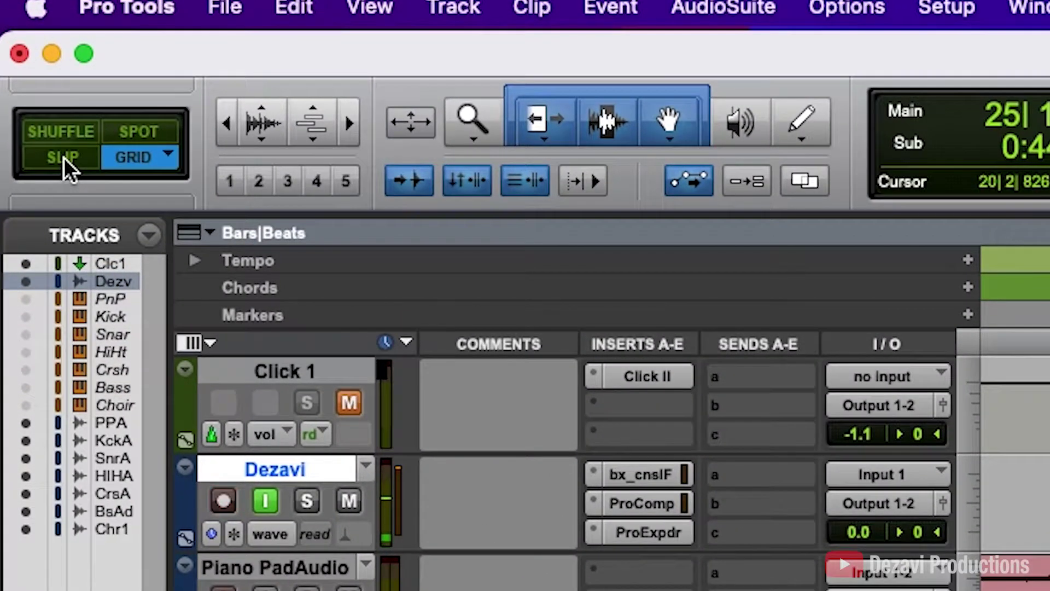
{"action": "left_click", "coordinate": [32, 79]}
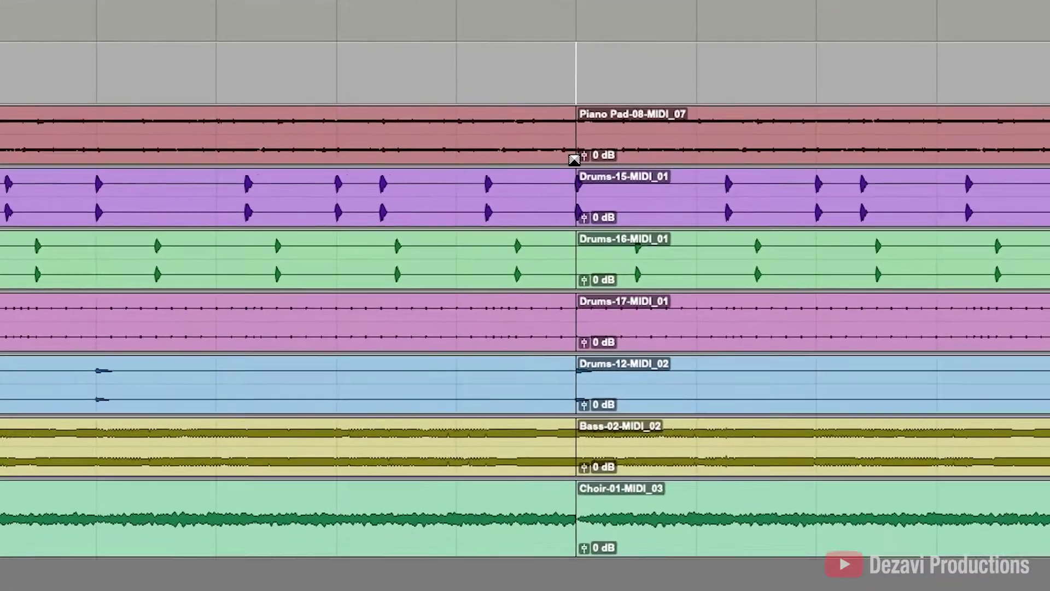
Add short crossfades at the bar 25 boundary on Piano PadAudio, Bass Audio and Choir 1, adjusting the bounds of the invalid fades.
{"action": "left_click_drag", "start_coordinate": [658, 205], "coordinate": [655, 206]}
{"action": "left_click_drag", "start_coordinate": [551, 148], "coordinate": [554, 147]}
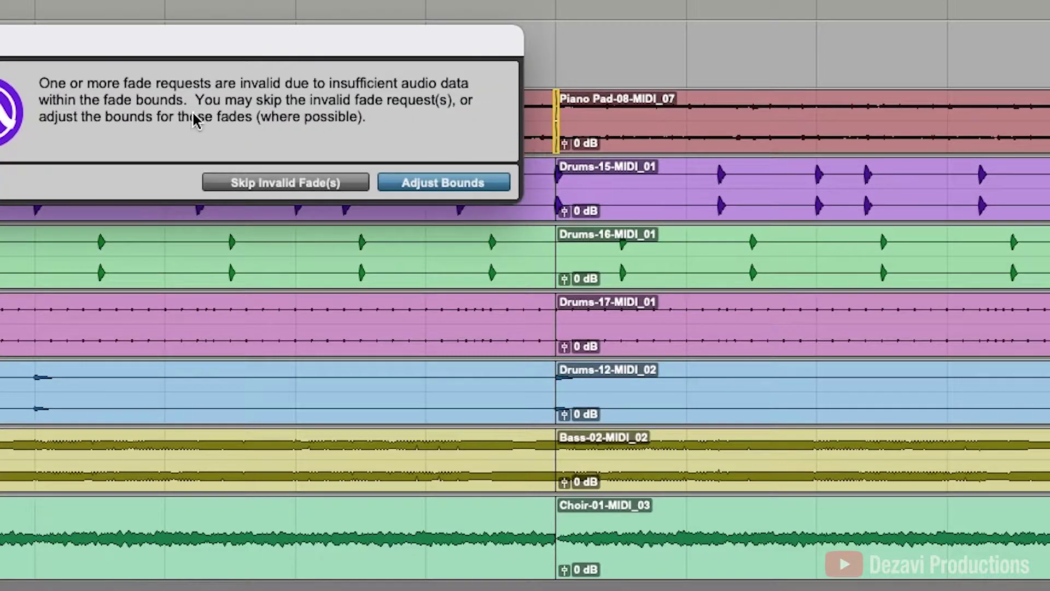
{"action": "left_click", "coordinate": [461, 183]}
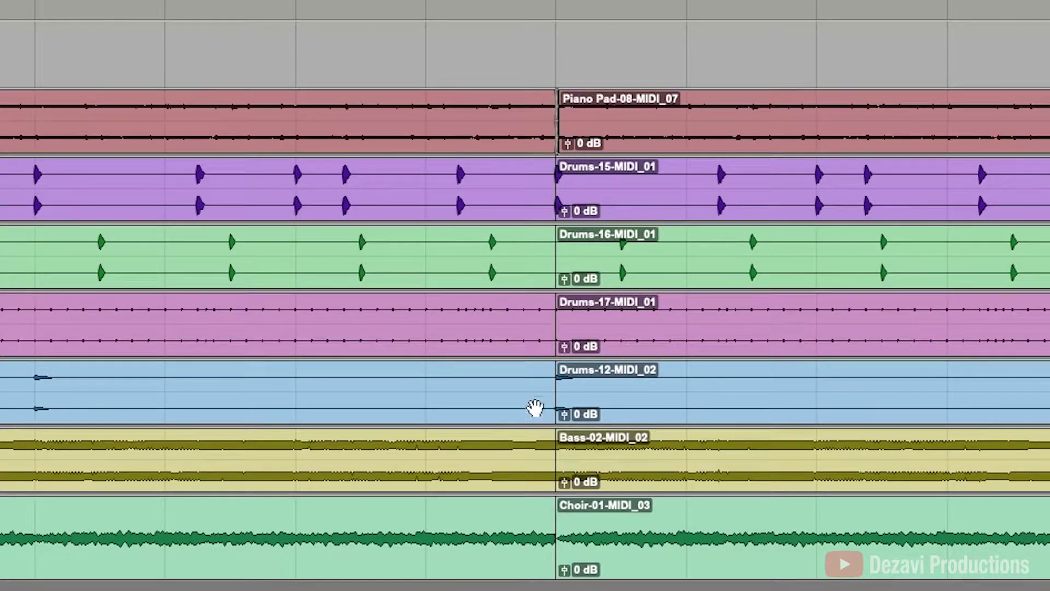
{"action": "left_click_drag", "start_coordinate": [552, 489], "coordinate": [553, 490]}
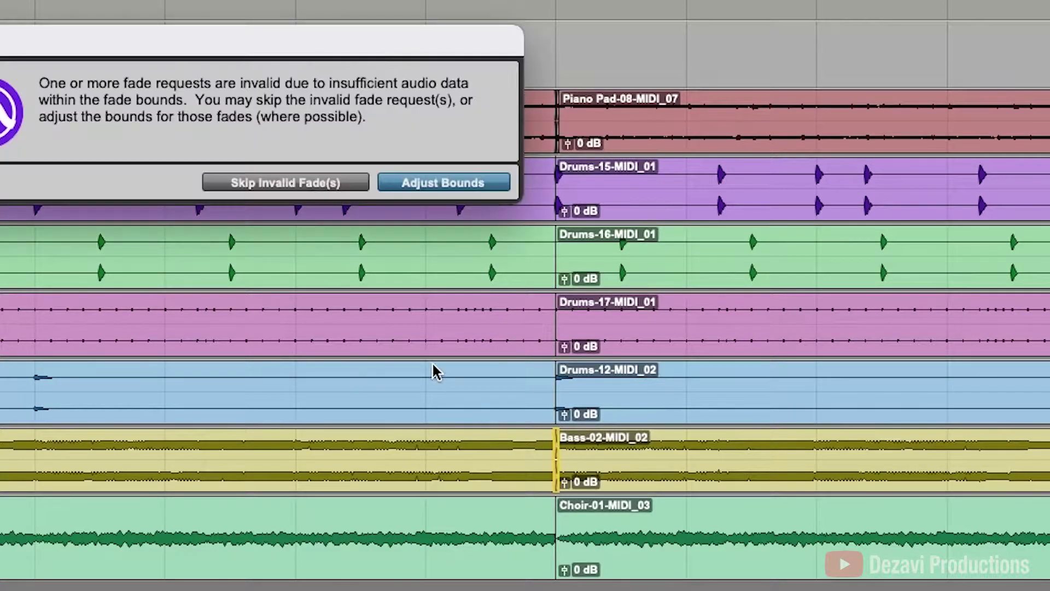
{"action": "left_click", "coordinate": [441, 178]}
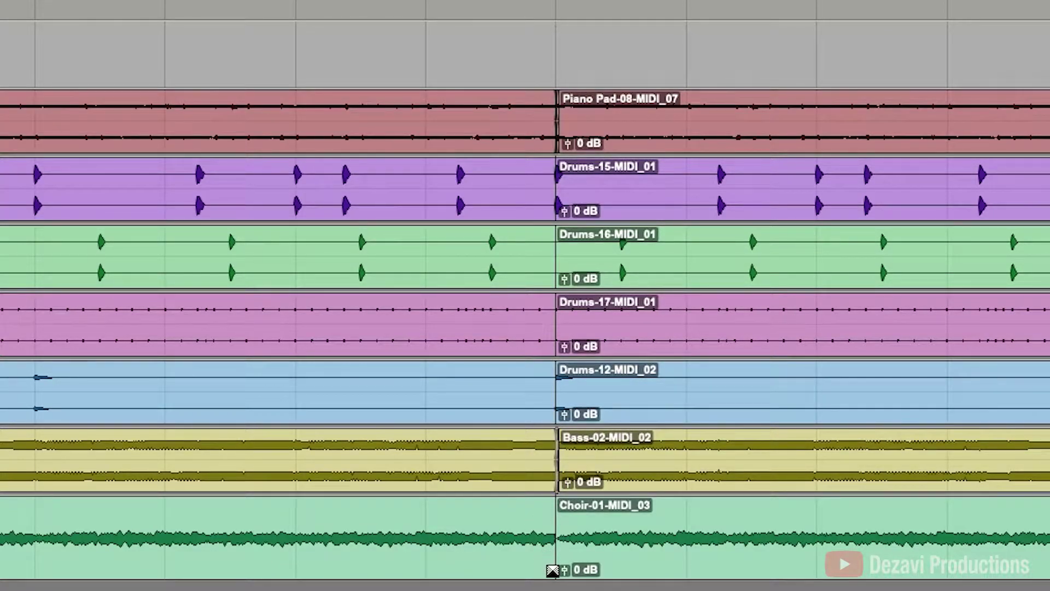
{"action": "left_click_drag", "start_coordinate": [552, 571], "coordinate": [552, 571]}
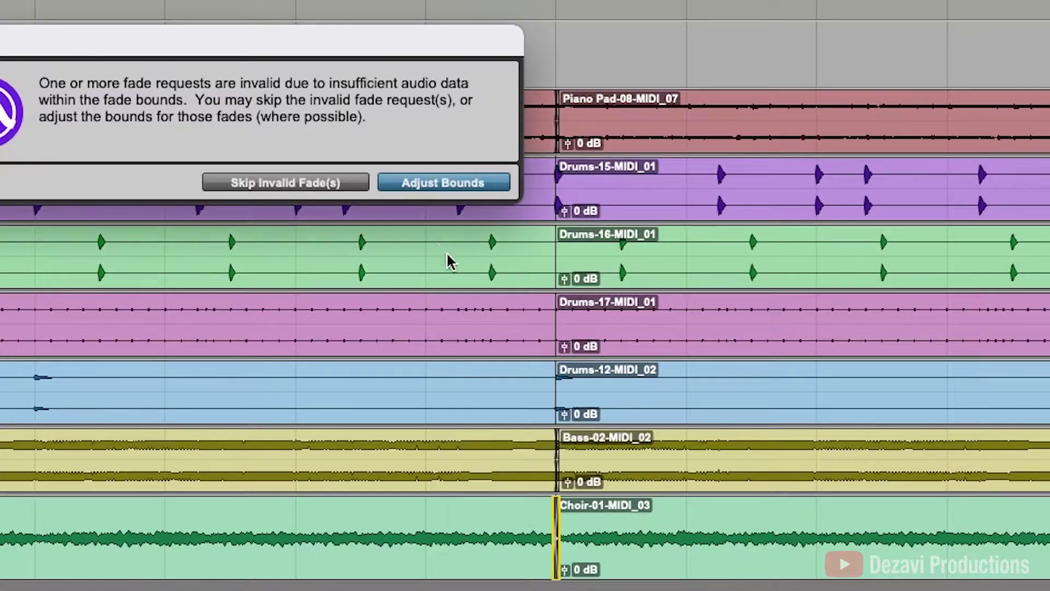
{"action": "left_click", "coordinate": [458, 180]}
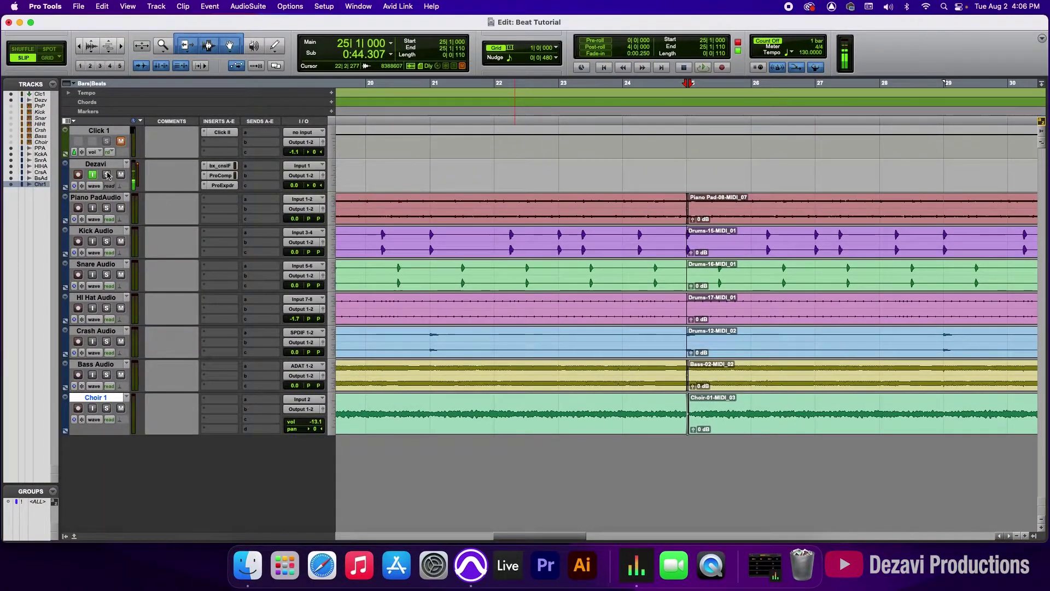
Solo the Dezavi and Piano PadAudio tracks and play from just before bar 25 to audition the piano crossfade.
{"action": "left_click", "coordinate": [21, 160]}
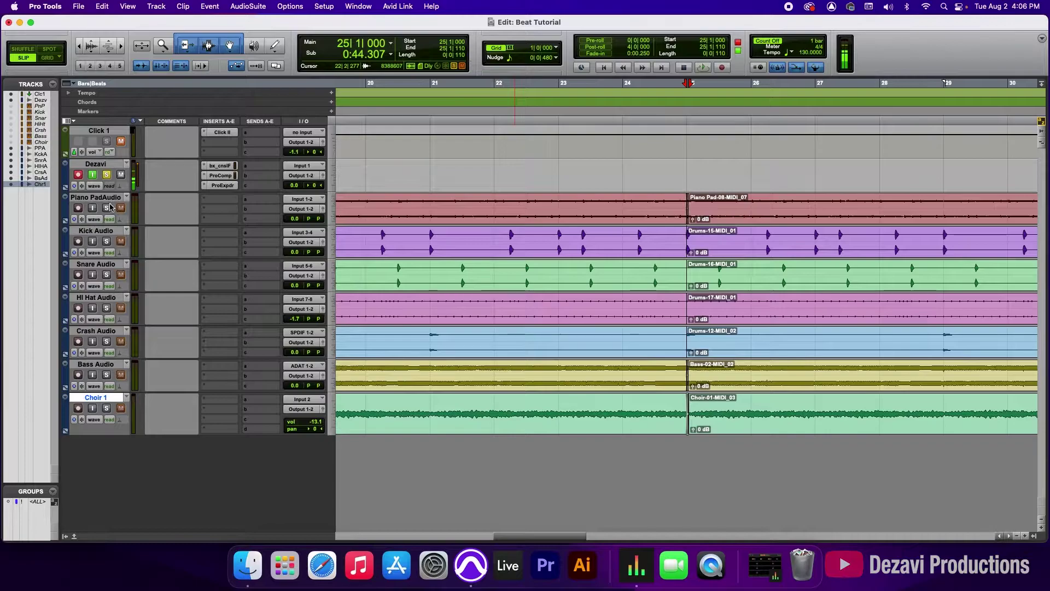
{"action": "left_click", "coordinate": [22, 198]}
{"action": "left_click", "coordinate": [650, 205]}
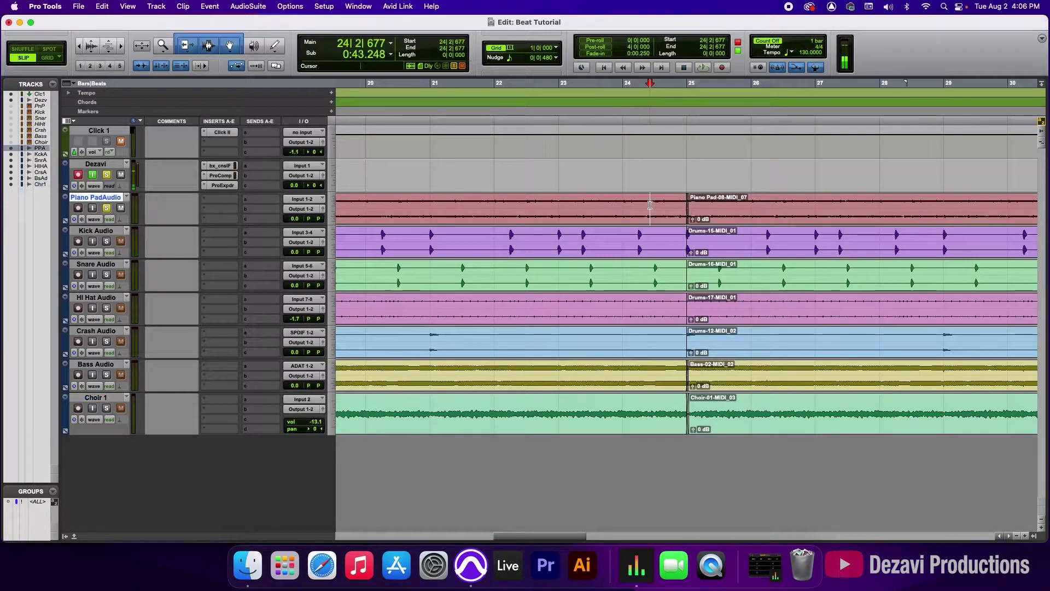
{"action": "key", "text": "space"}
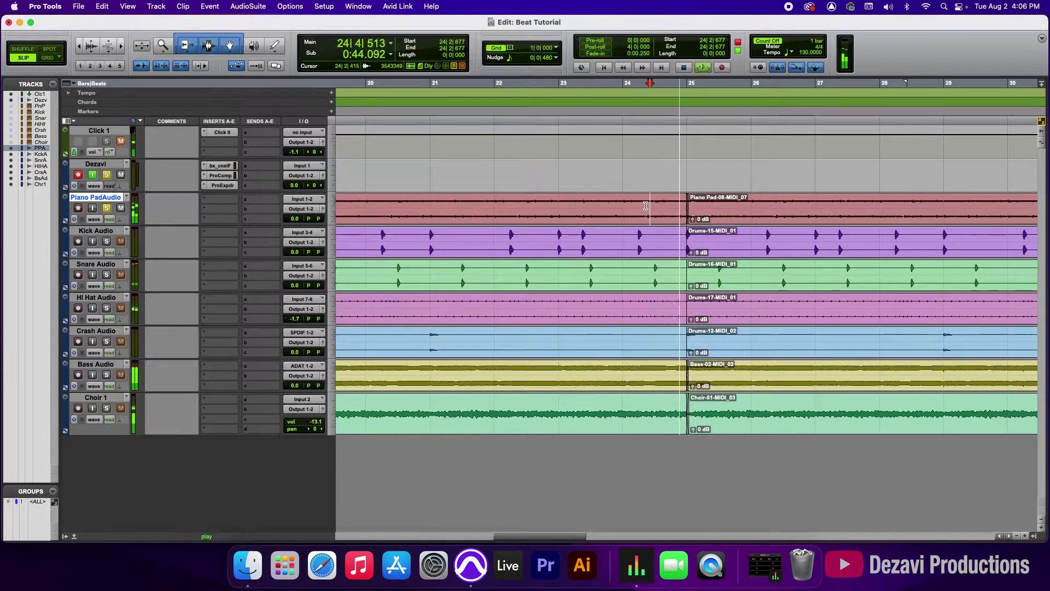
{"action": "key", "text": "space"}
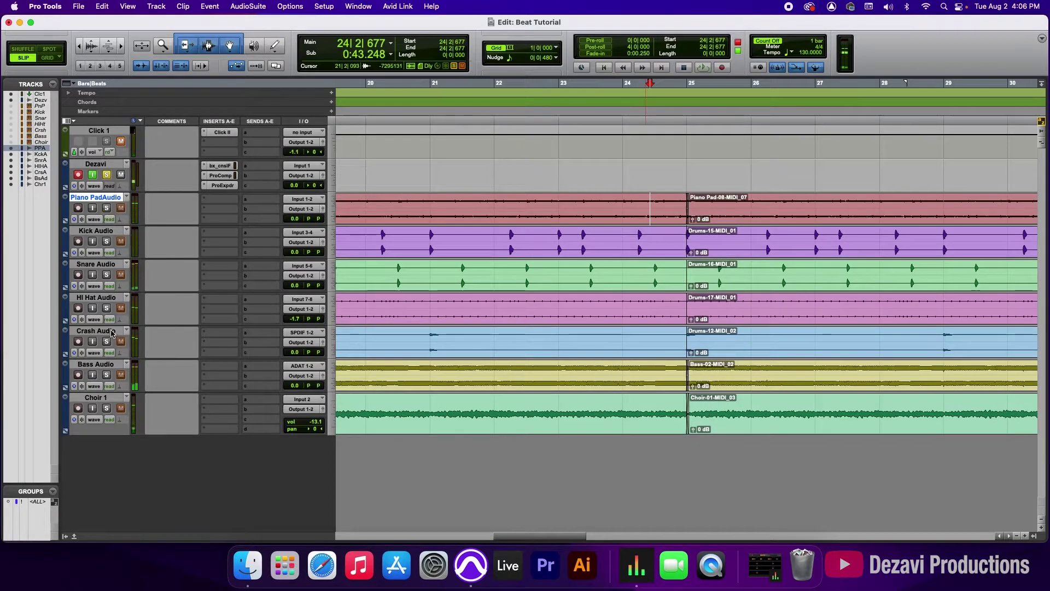
Solo Bass Audio instead of Piano PadAudio and audition its crossfade around bar 25.
{"action": "left_click", "coordinate": [107, 375]}
{"action": "key", "text": "space"}
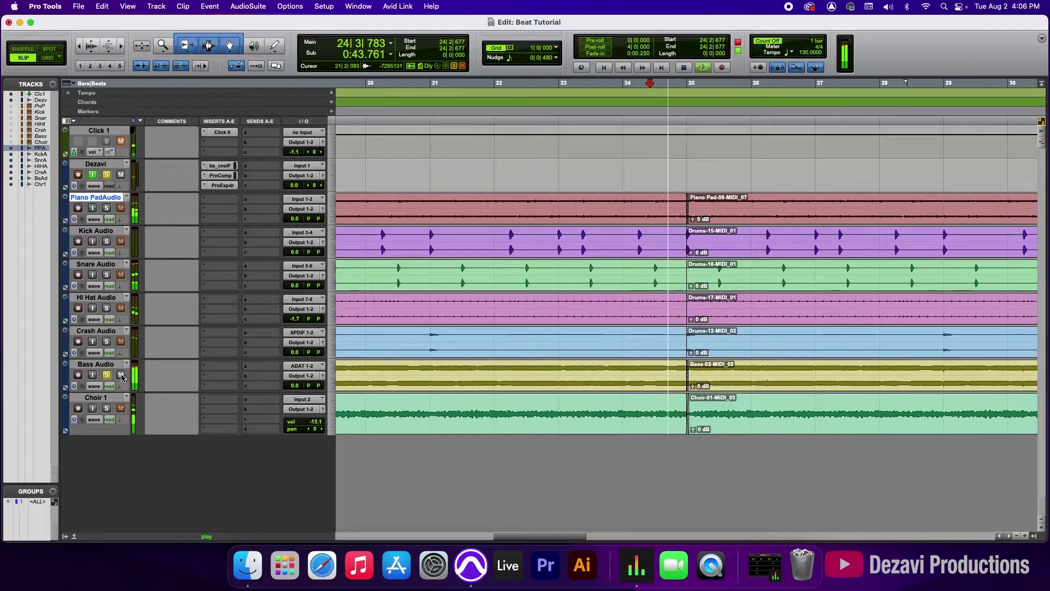
{"action": "key", "text": "space"}
Solo Choir 1 instead of Bass Audio, audition its bar 25 crossfade, and clear the solos.
{"action": "left_click", "coordinate": [107, 408]}
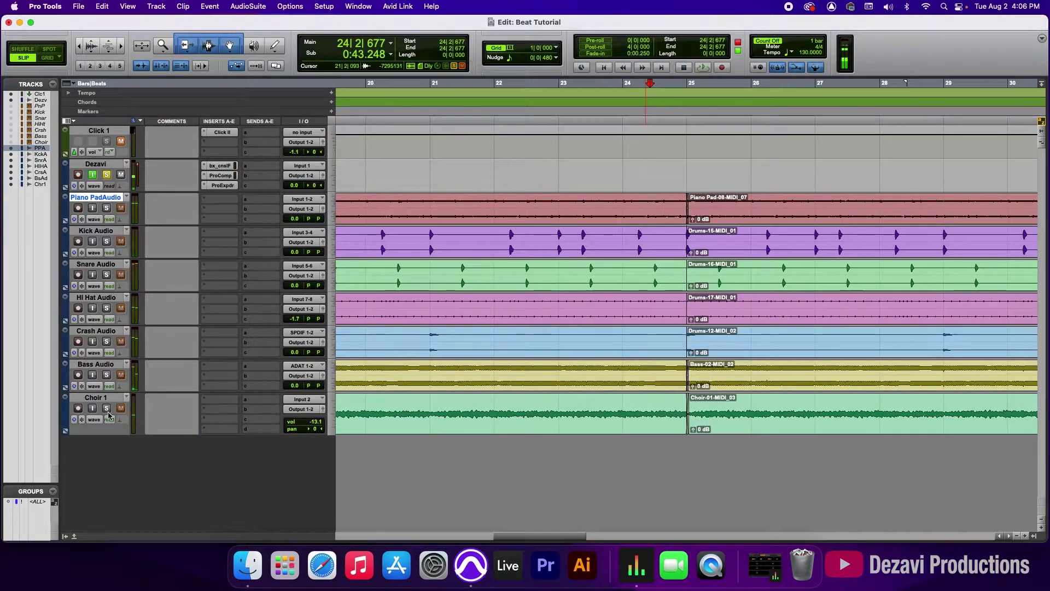
{"action": "key", "text": "space"}
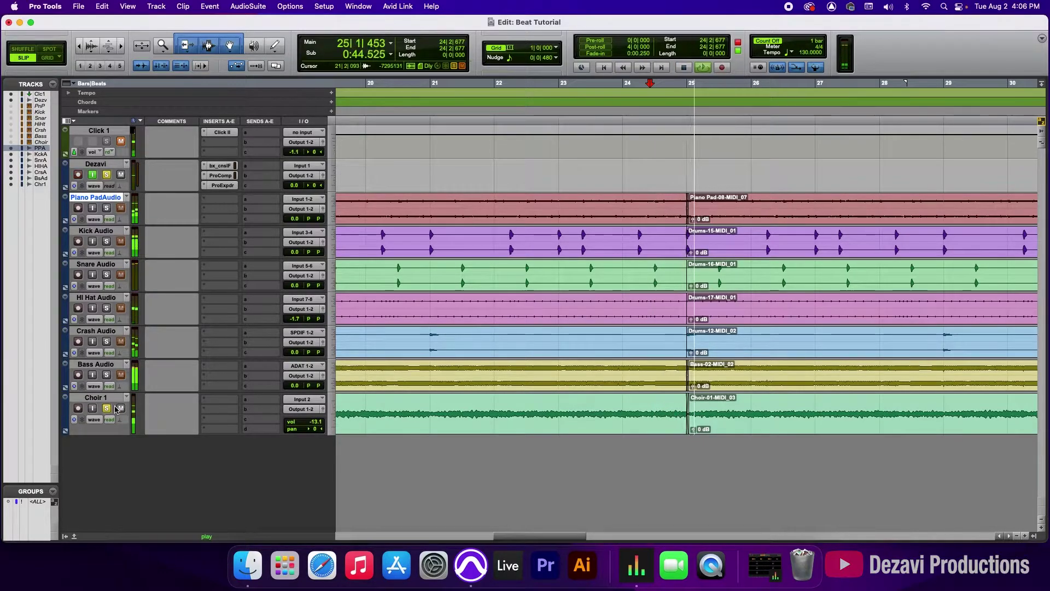
{"action": "key", "text": "space"}
{"action": "left_click", "coordinate": [107, 408]}
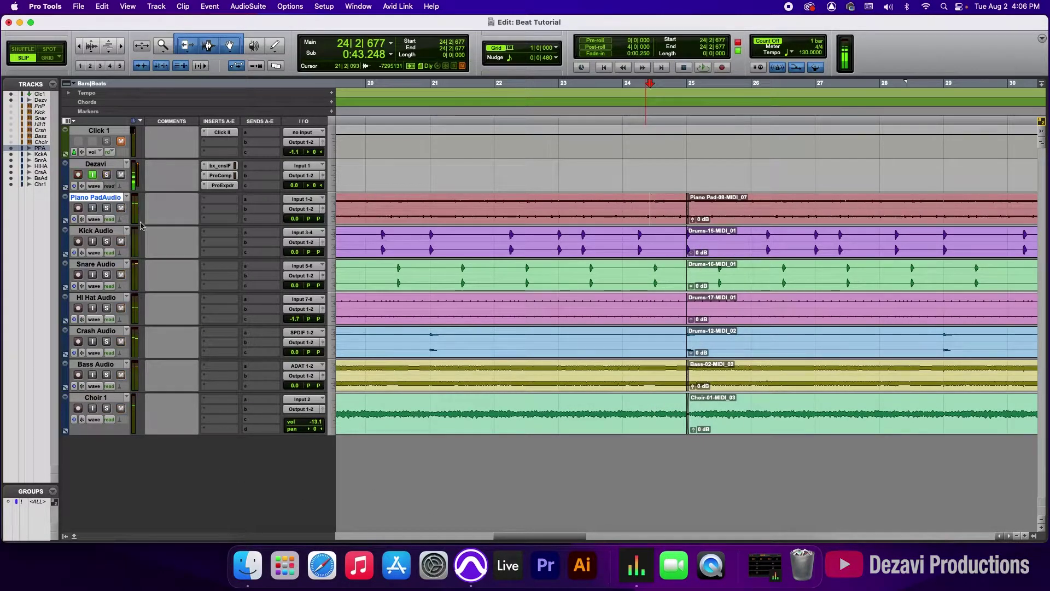
Add short crossfades at the bar 49 boundary on Piano PadAudio, Bass Audio and Choir 1, adjusting the bounds of the invalid fades.
{"action": "left_click_drag", "start_coordinate": [543, 536], "coordinate": [761, 526]}
{"action": "left_click_drag", "start_coordinate": [590, 221], "coordinate": [587, 222]}
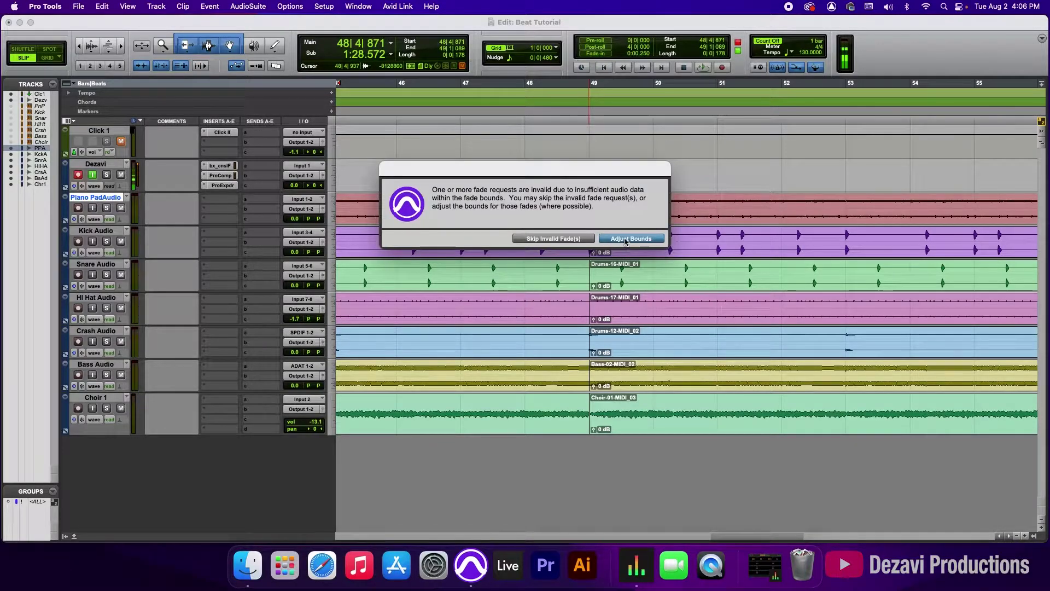
{"action": "left_click", "coordinate": [627, 239]}
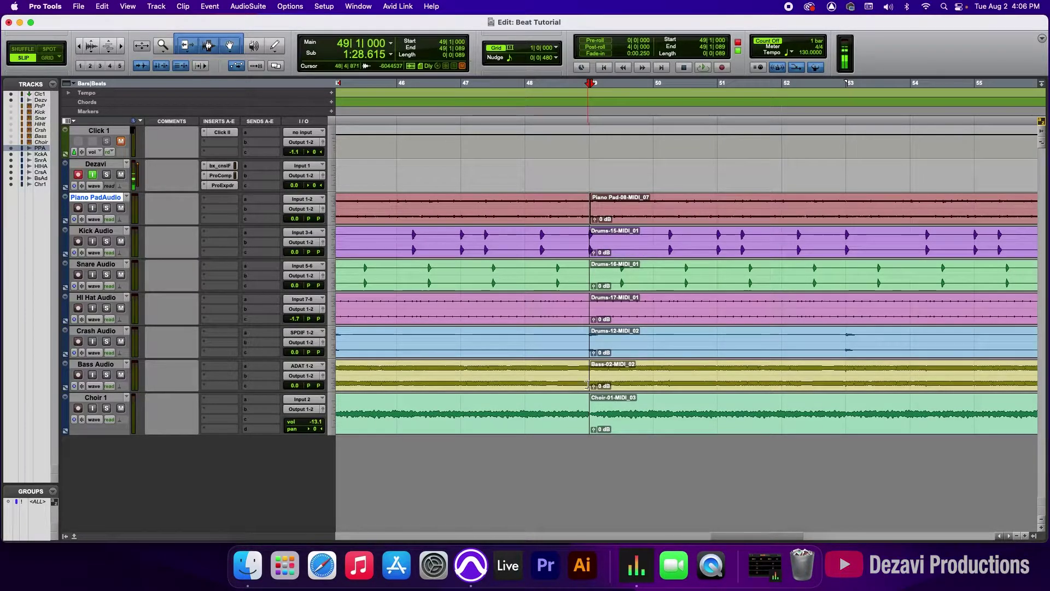
{"action": "left_click_drag", "start_coordinate": [588, 387], "coordinate": [589, 389]}
{"action": "left_click", "coordinate": [622, 239]}
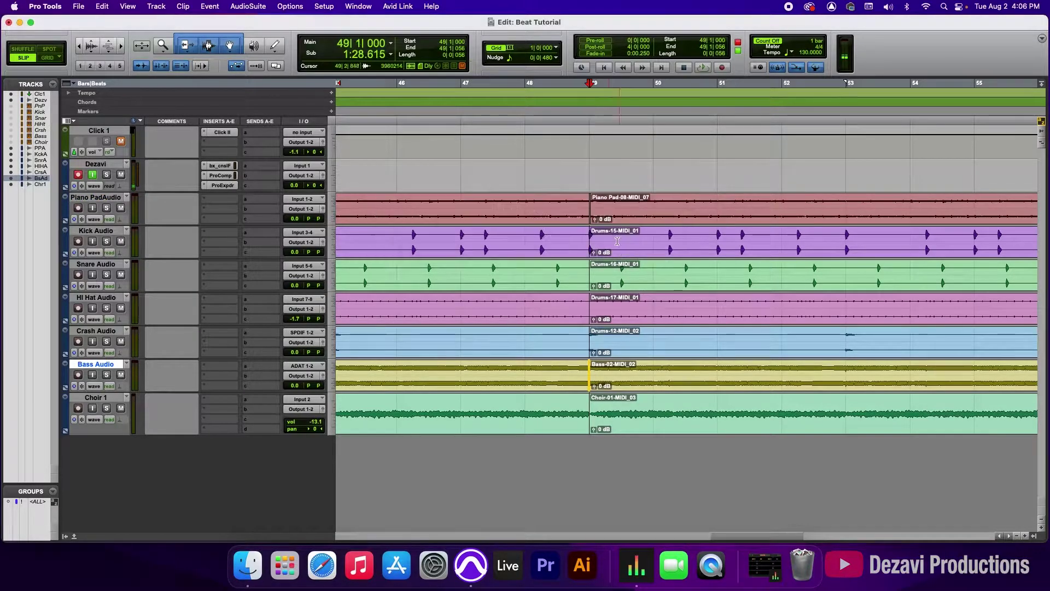
{"action": "left_click_drag", "start_coordinate": [586, 428], "coordinate": [589, 429]}
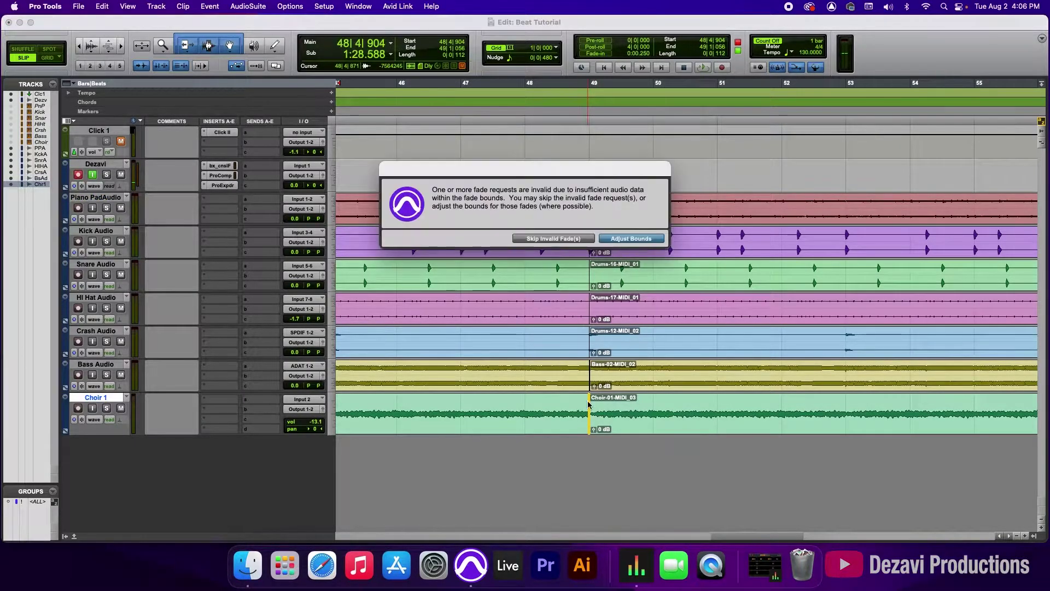
{"action": "left_click", "coordinate": [615, 239]}
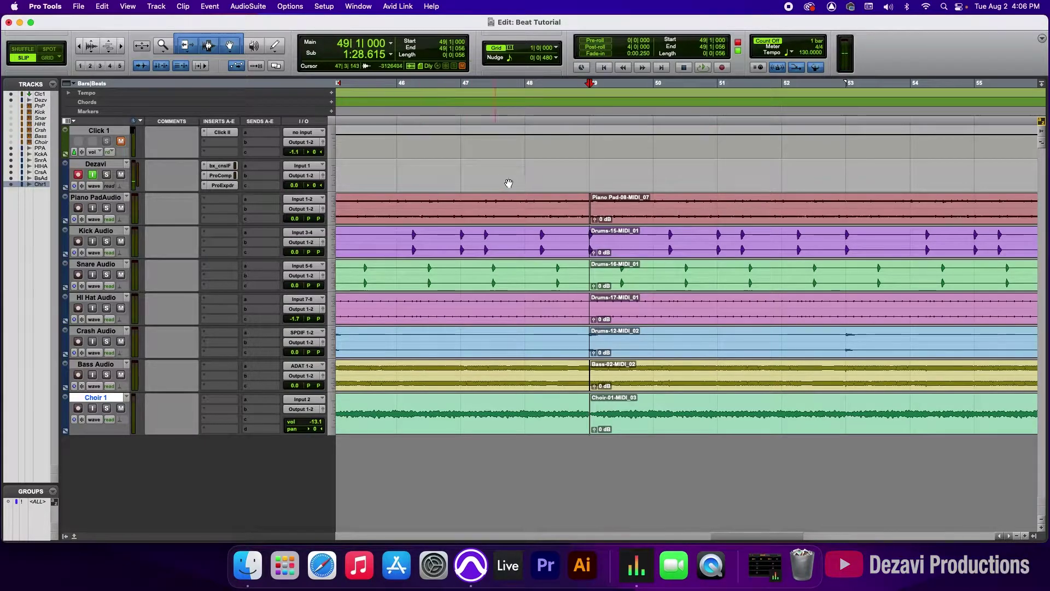
{"action": "left_click", "coordinate": [1017, 537]}
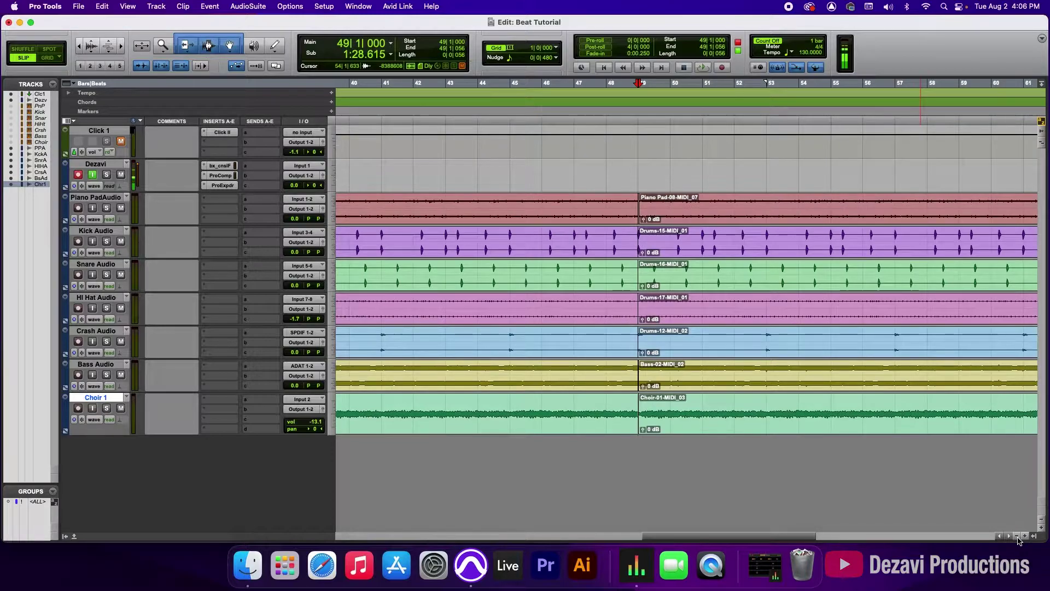
Switch to Grid mode and trim the starts of the first Kick Audio and Snare Audio clips to bar 9.
{"action": "left_click", "coordinate": [1016, 536]}
{"action": "left_click", "coordinate": [823, 538]}
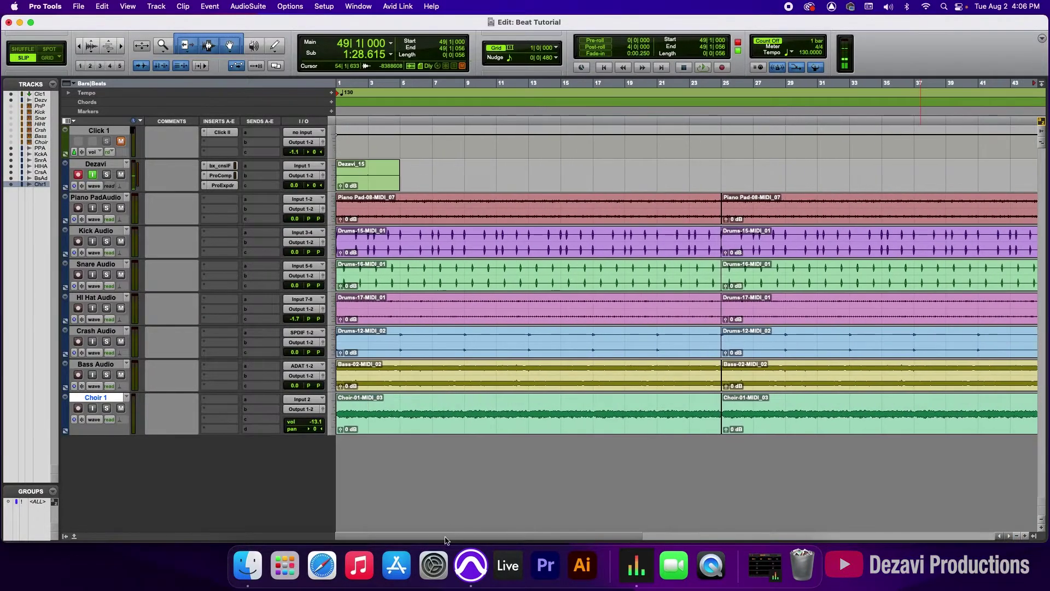
{"action": "left_click", "coordinate": [1016, 536]}
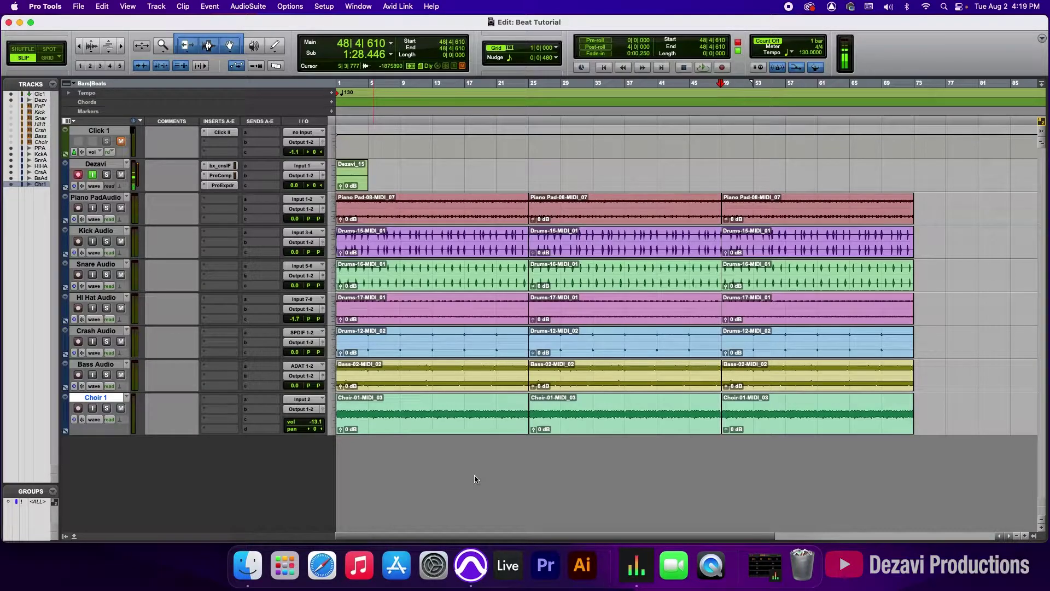
{"action": "left_click", "coordinate": [1024, 536]}
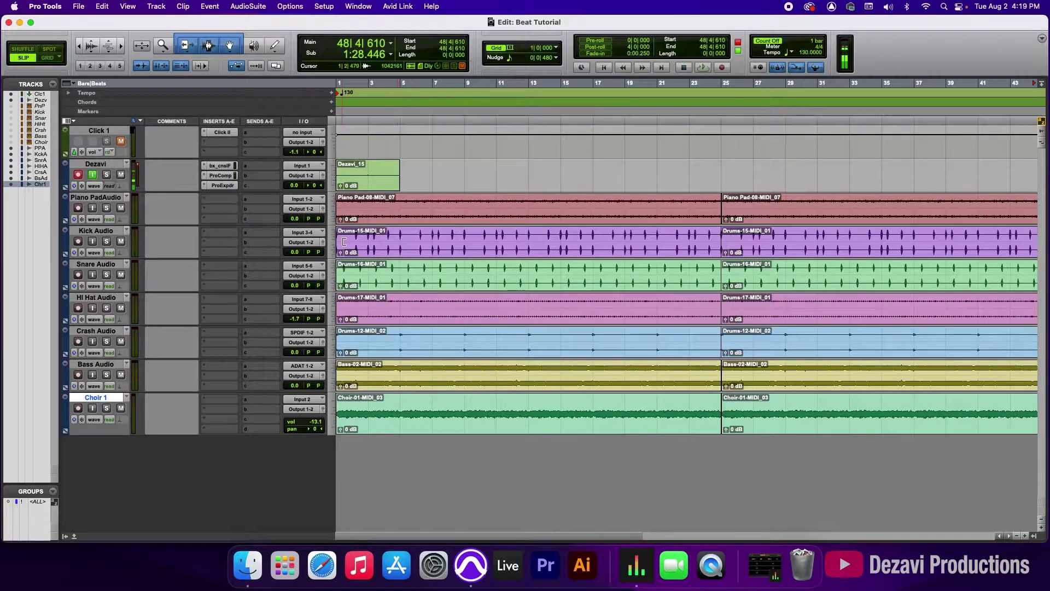
{"action": "left_click_drag", "start_coordinate": [342, 241], "coordinate": [421, 241]}
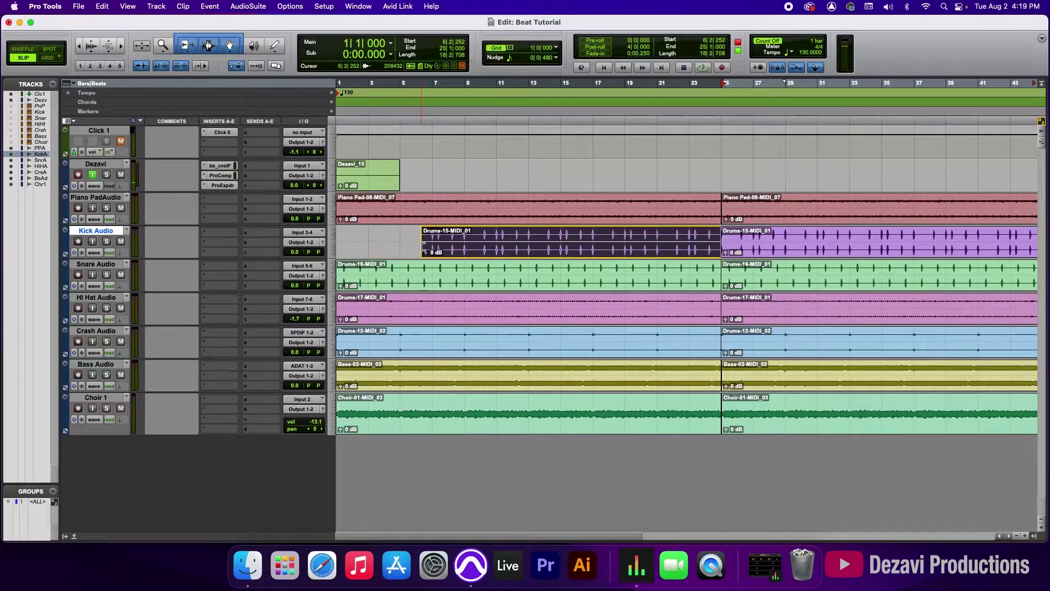
{"action": "left_click", "coordinate": [47, 58]}
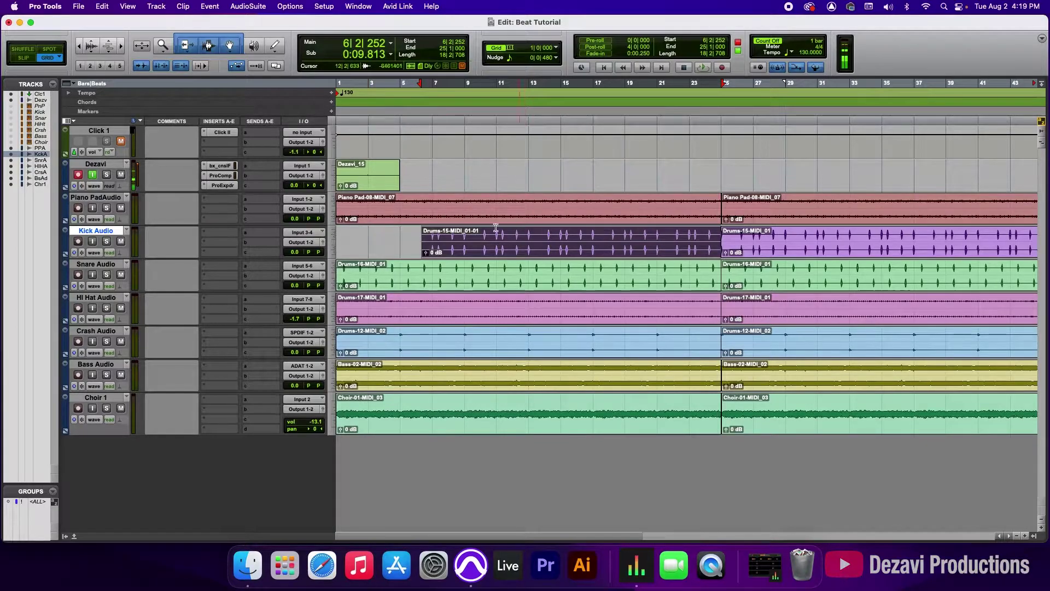
{"action": "left_click_drag", "start_coordinate": [420, 241], "coordinate": [467, 245]}
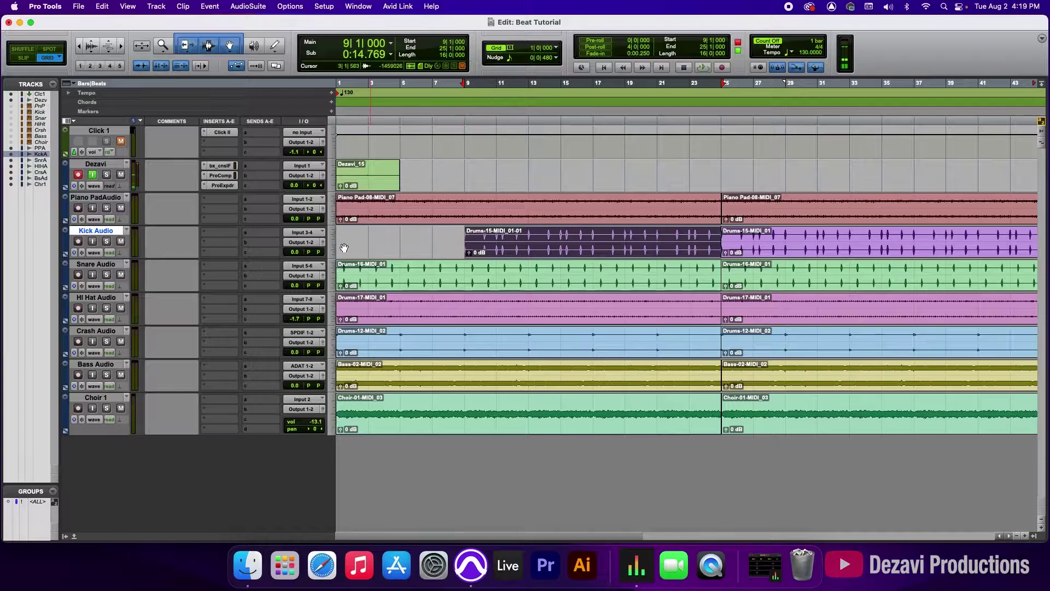
{"action": "left_click_drag", "start_coordinate": [342, 273], "coordinate": [466, 273]}
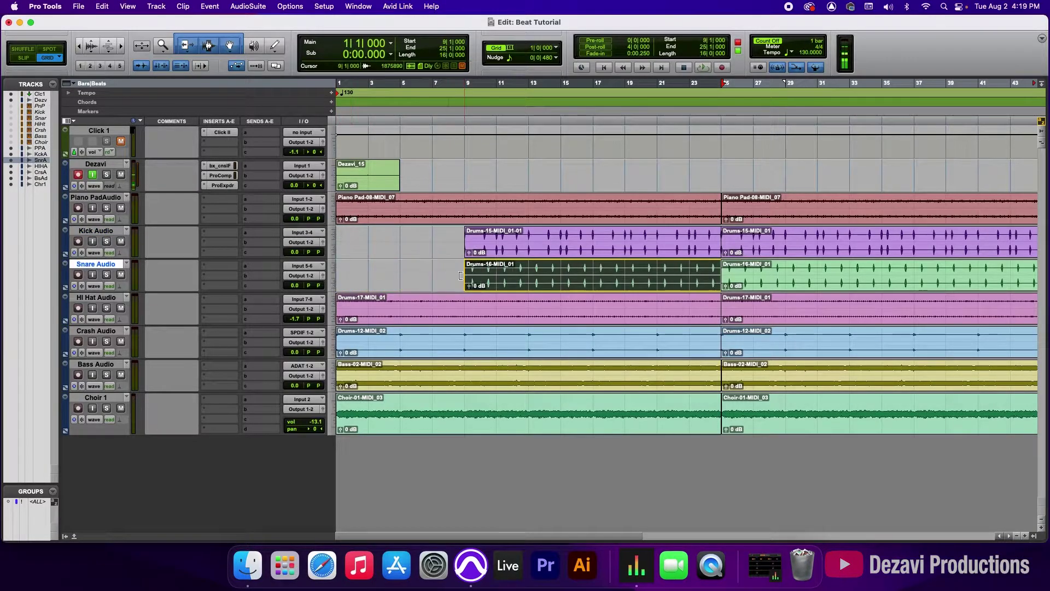
Trim the starts of the first Hi Hat Audio and Crash Audio clips to bar 5.
{"action": "left_click_drag", "start_coordinate": [342, 306], "coordinate": [401, 306]}
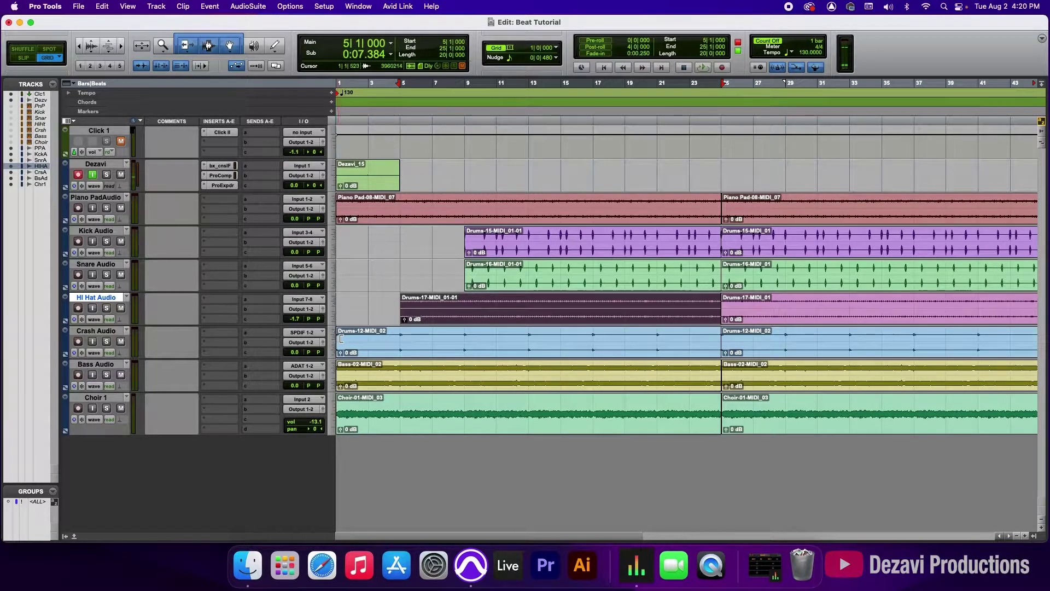
{"action": "left_click", "coordinate": [342, 339]}
{"action": "left_click_drag", "start_coordinate": [341, 339], "coordinate": [401, 339]}
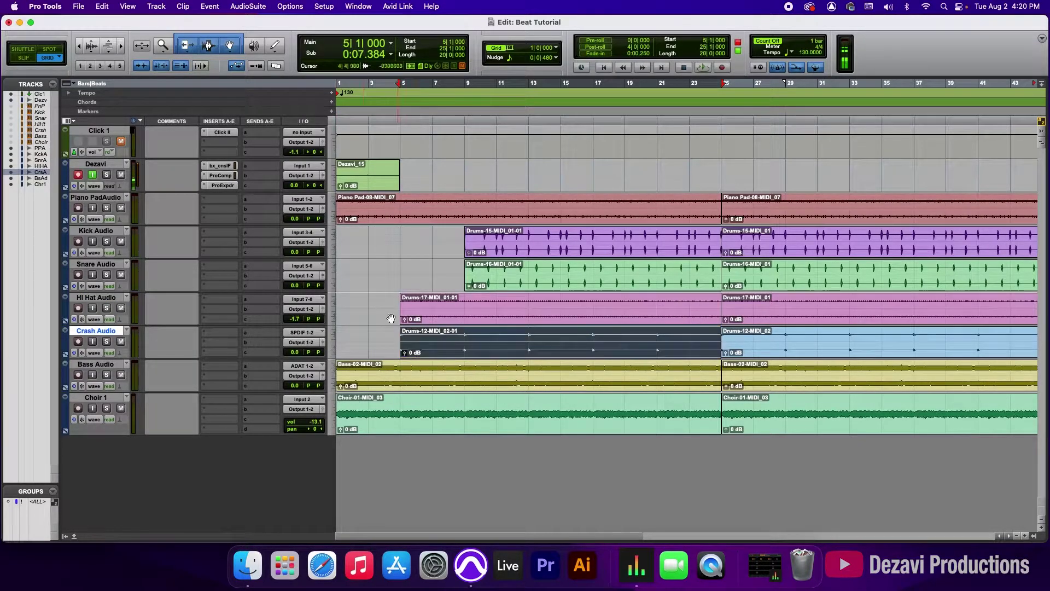
Trim the start of the first Bass Audio clip to bar 13 and stop playback after auditioning the build-up.
{"action": "left_click_drag", "start_coordinate": [339, 375], "coordinate": [527, 363]}
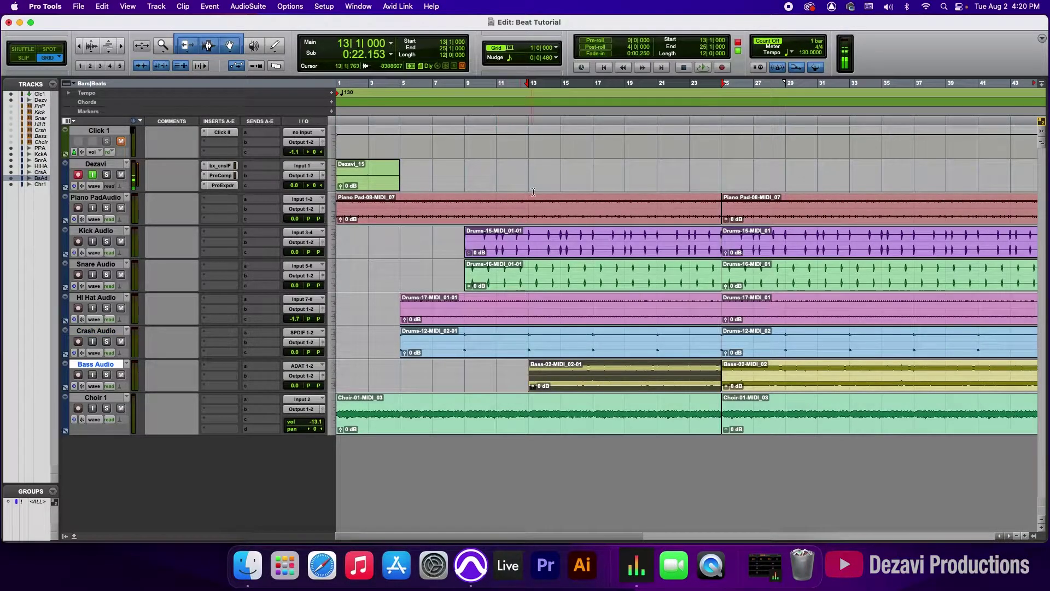
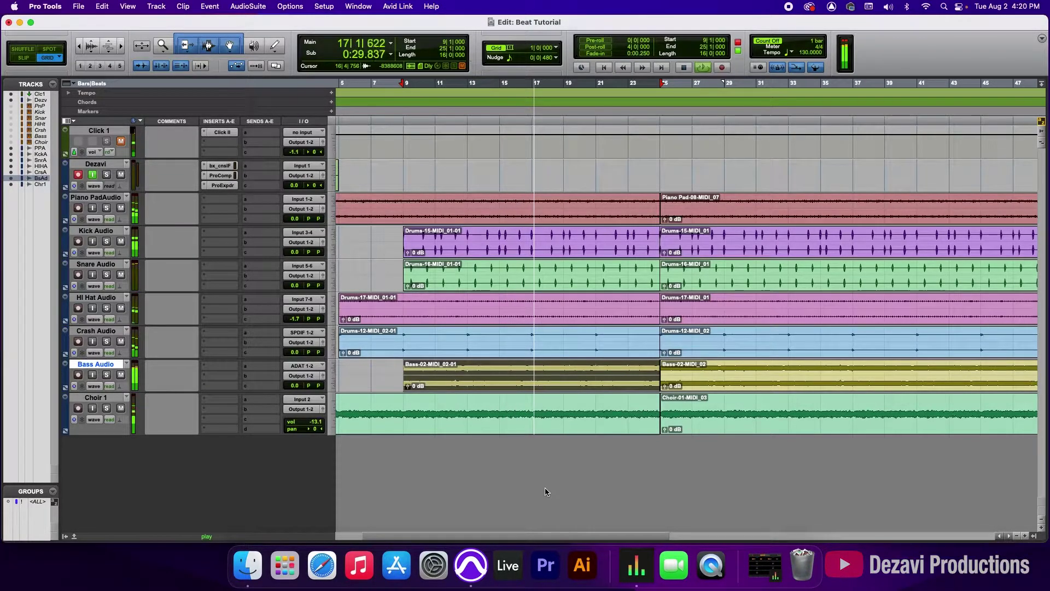
{"action": "left_click_drag", "start_coordinate": [575, 536], "coordinate": [602, 539]}
{"action": "key", "text": "space"}
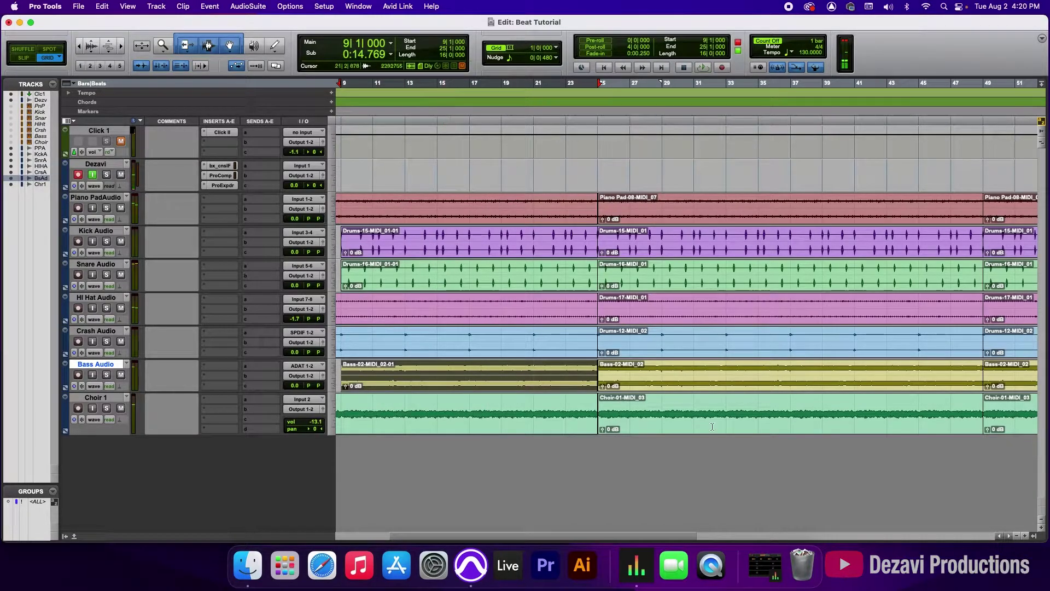
Delete the Hi Hat Audio clip between bars 25 and 49.
{"action": "left_click", "coordinate": [1017, 536]}
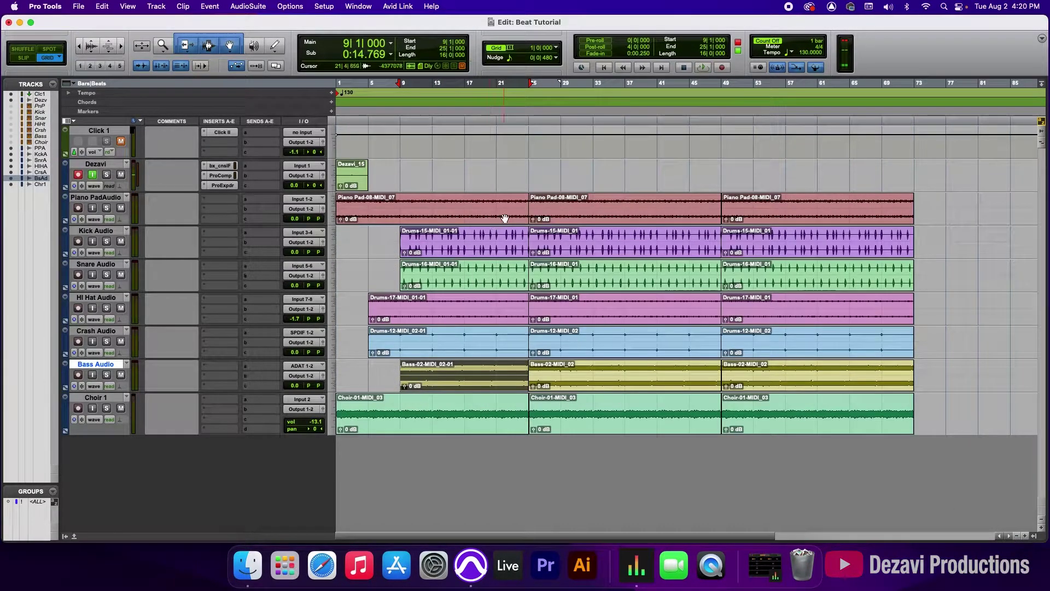
{"action": "left_click", "coordinate": [1028, 537]}
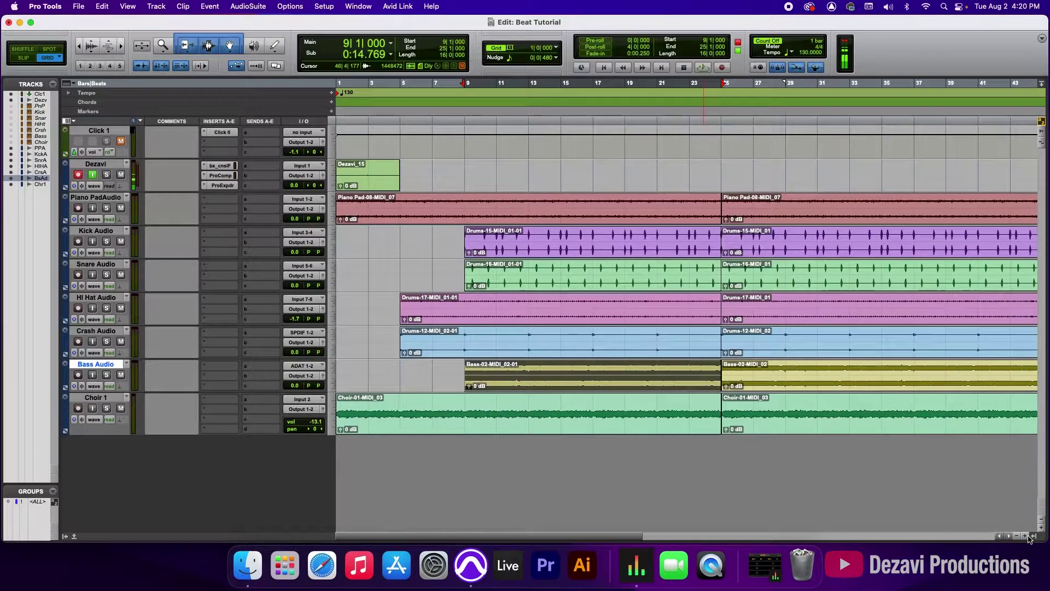
{"action": "left_click_drag", "start_coordinate": [728, 311], "coordinate": [937, 310]}
{"action": "left_click_drag", "start_coordinate": [543, 536], "coordinate": [650, 532]}
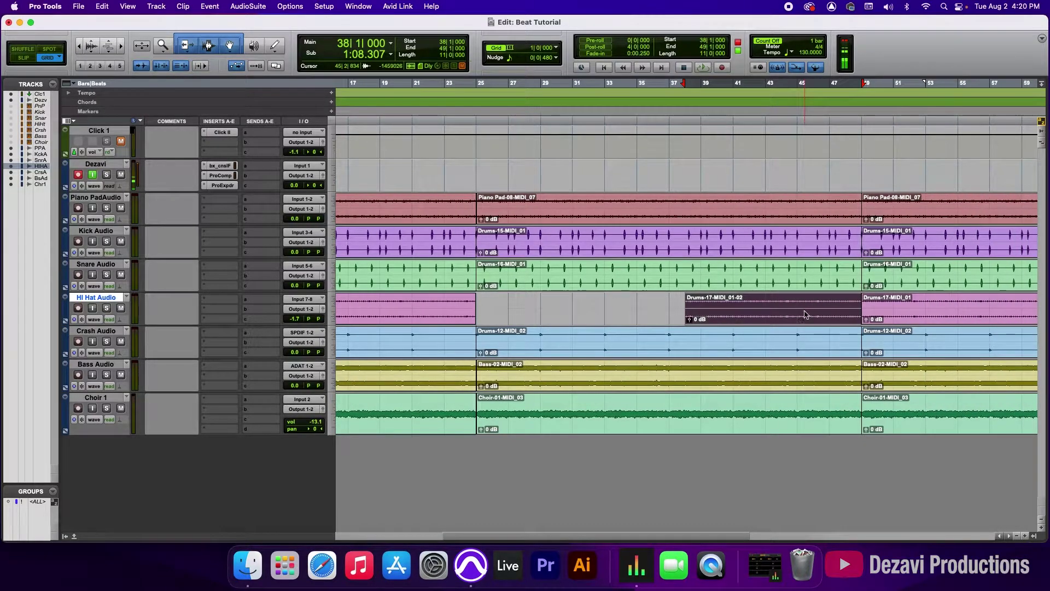
{"action": "key", "text": "Delete"}
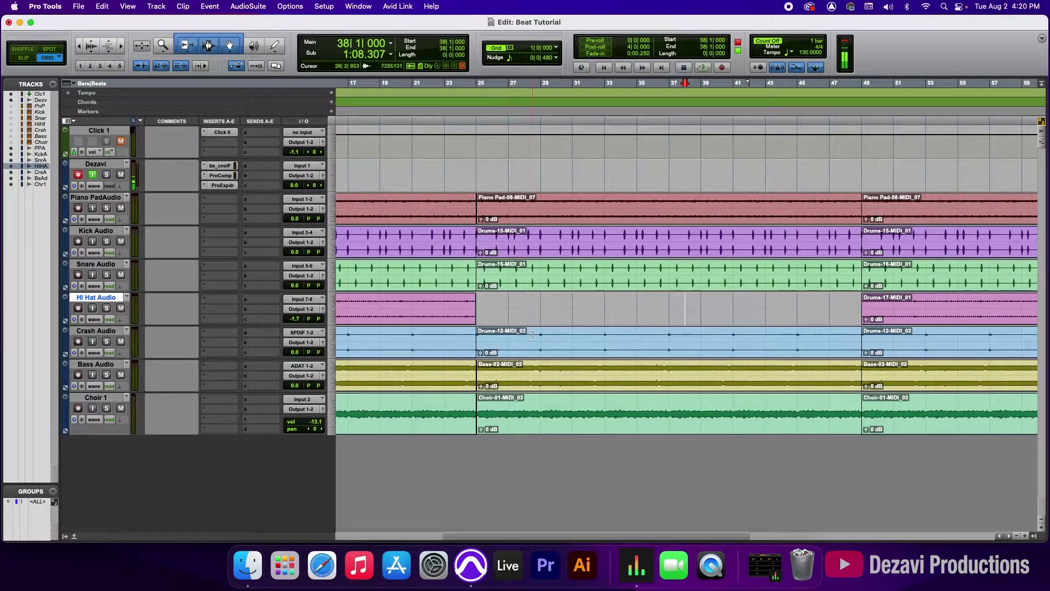
Split the Crash Audio clip at bar 27 and delete its remainder up to bar 49.
{"action": "left_click_drag", "start_coordinate": [504, 337], "coordinate": [823, 337]}
{"action": "left_click", "coordinate": [511, 339]}
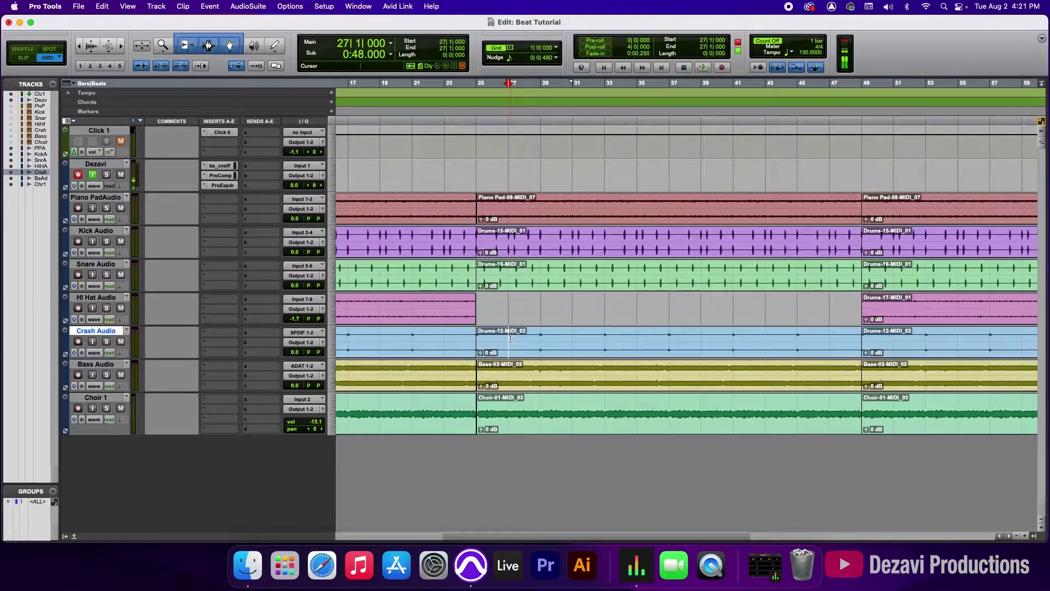
{"action": "left_click", "coordinate": [586, 350]}
{"action": "key", "text": "Delete"}
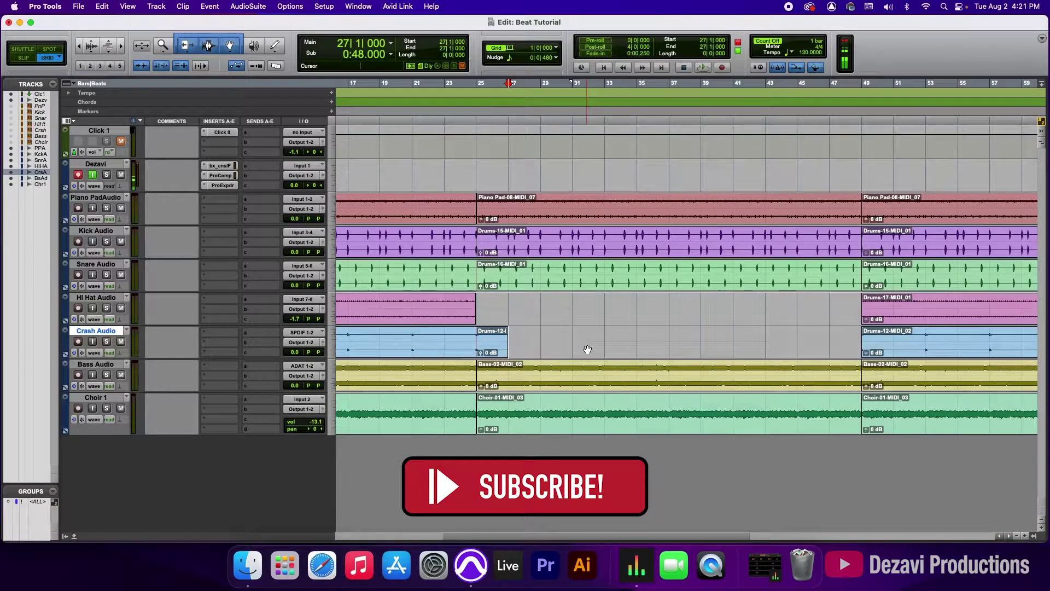
Play from bar 21 to audition the transition into bar 25.
{"action": "left_click", "coordinate": [422, 184]}
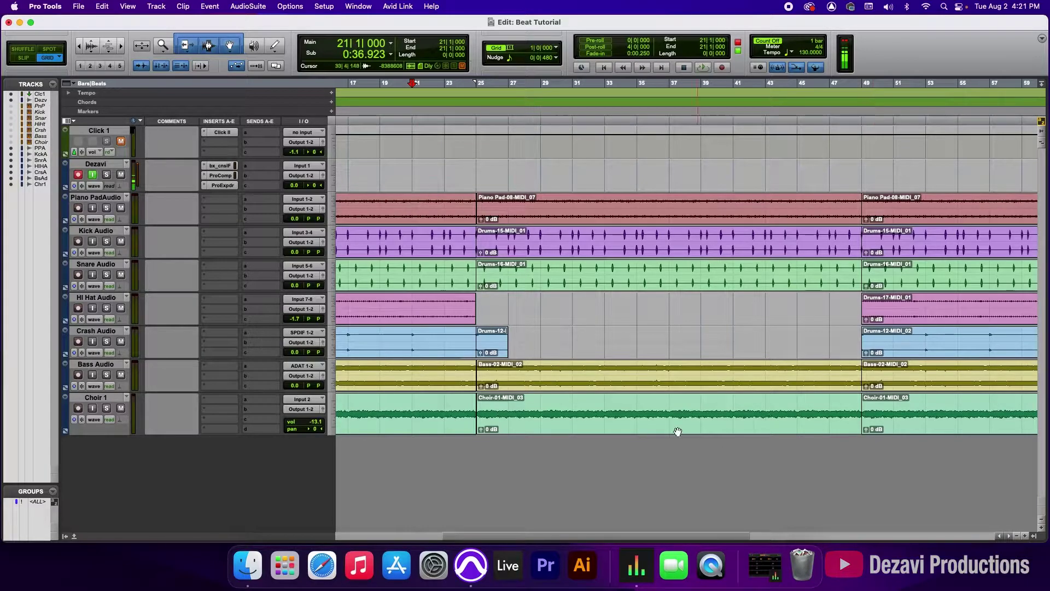
{"action": "key", "text": "space"}
{"action": "key", "text": "super+bracketright"}
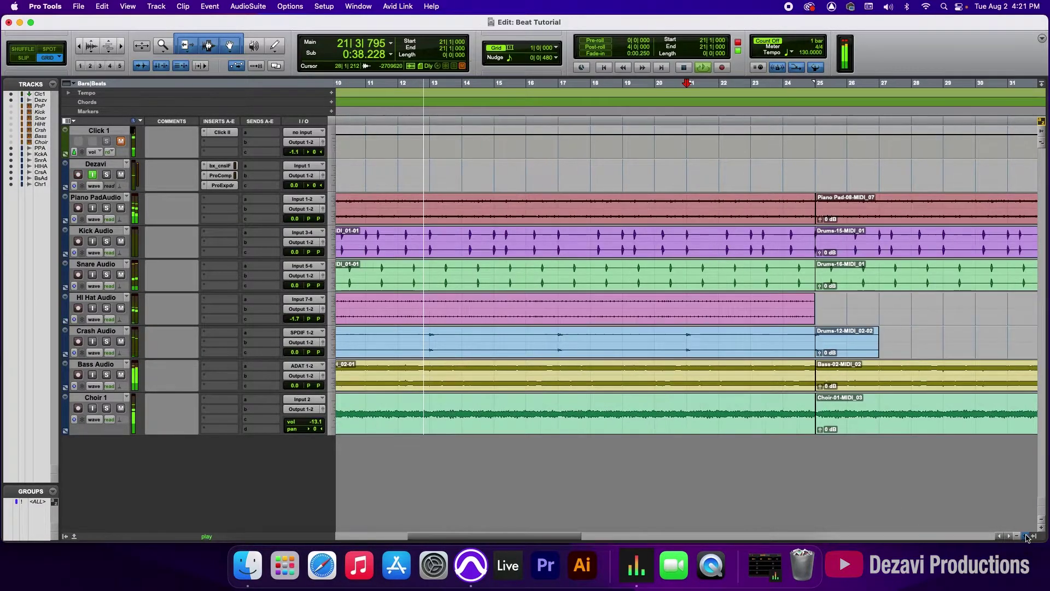
{"action": "key", "text": "super+bracketright"}
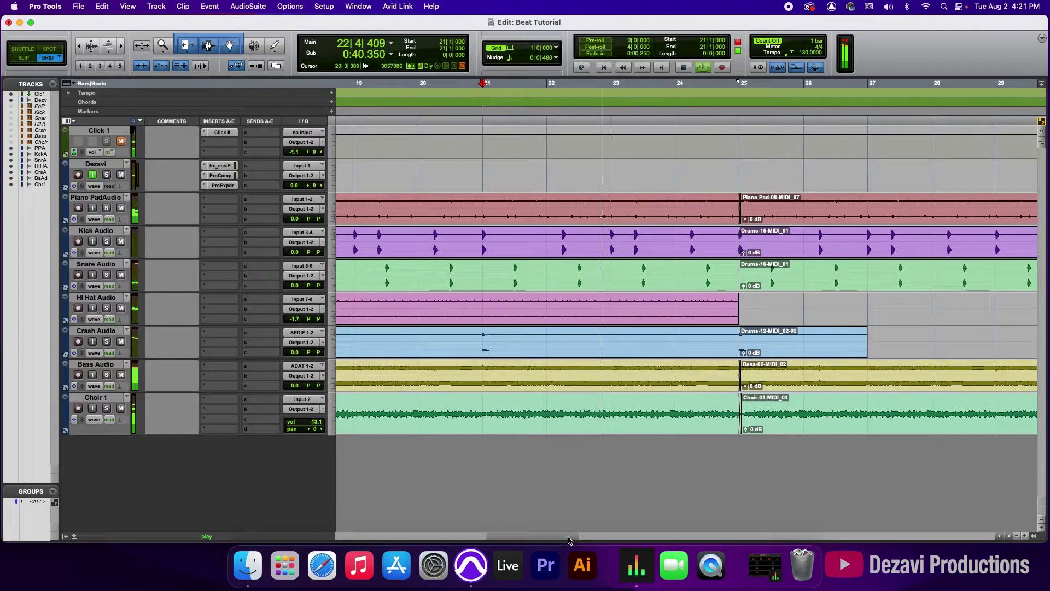
Set the grid to 1/8 note, trim the end of the first Hi Hat Audio clip to 24|4|000, and stop playback.
{"action": "left_click", "coordinate": [547, 47]}
{"action": "left_click", "coordinate": [572, 81]}
{"action": "left_click_drag", "start_coordinate": [713, 309], "coordinate": [695, 307]}
{"action": "key", "text": "space"}
With a 1/4 note grid, trim the ends of the first Hi Hat Audio clip to 24|2|000 and the first Snare Audio clip to bar 24.
{"action": "left_click", "coordinate": [547, 47]}
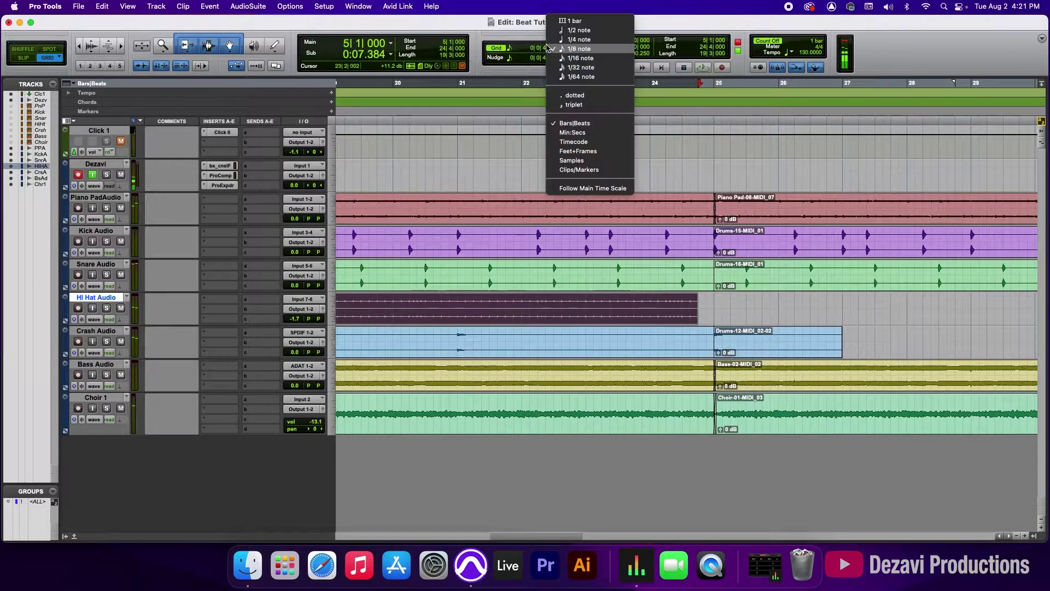
{"action": "left_click", "coordinate": [575, 37]}
{"action": "left_click_drag", "start_coordinate": [691, 305], "coordinate": [659, 294]}
{"action": "left_click", "coordinate": [1018, 537]}
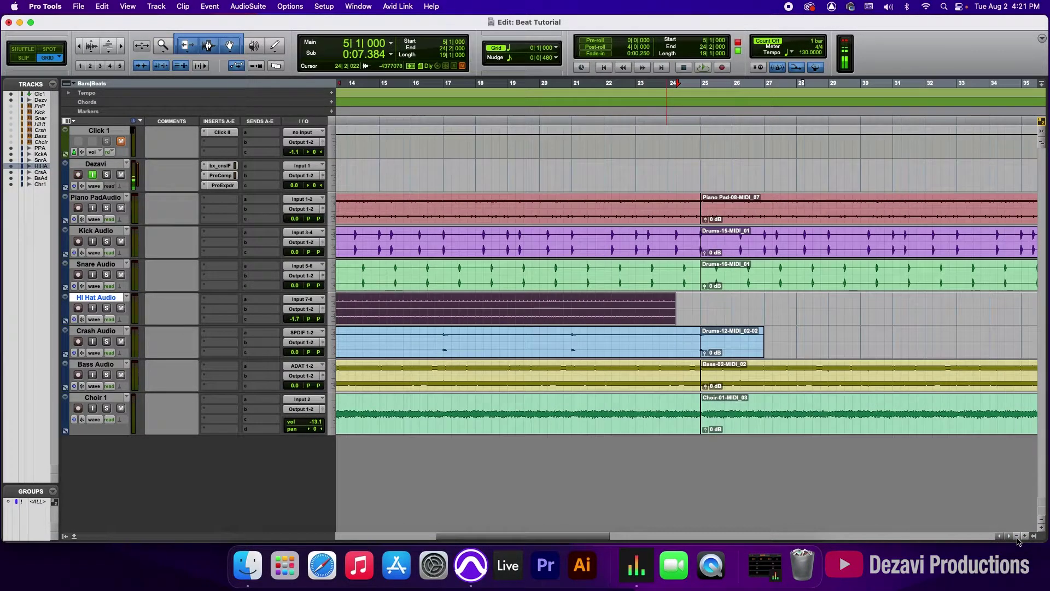
{"action": "left_click_drag", "start_coordinate": [696, 279], "coordinate": [668, 280]}
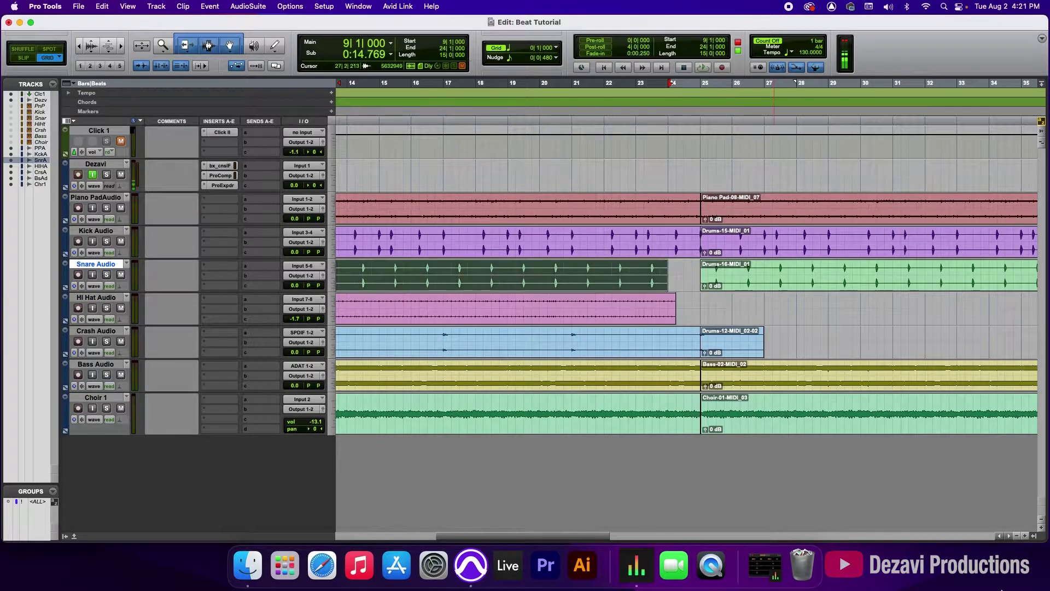
Play from bar 21 to audition the shortened snare and hi-hat leading into bar 25.
{"action": "left_click", "coordinate": [1017, 537]}
{"action": "left_click", "coordinate": [1018, 537]}
{"action": "left_click", "coordinate": [470, 120]}
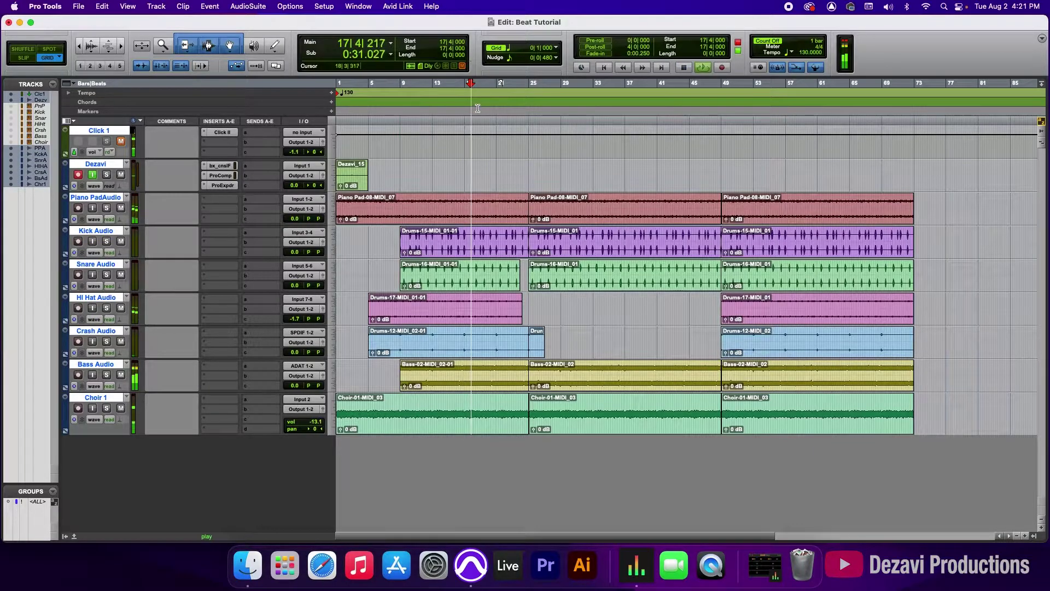
{"action": "left_click", "coordinate": [495, 106]}
{"action": "key", "text": "space"}
{"action": "left_click", "coordinate": [1025, 537]}
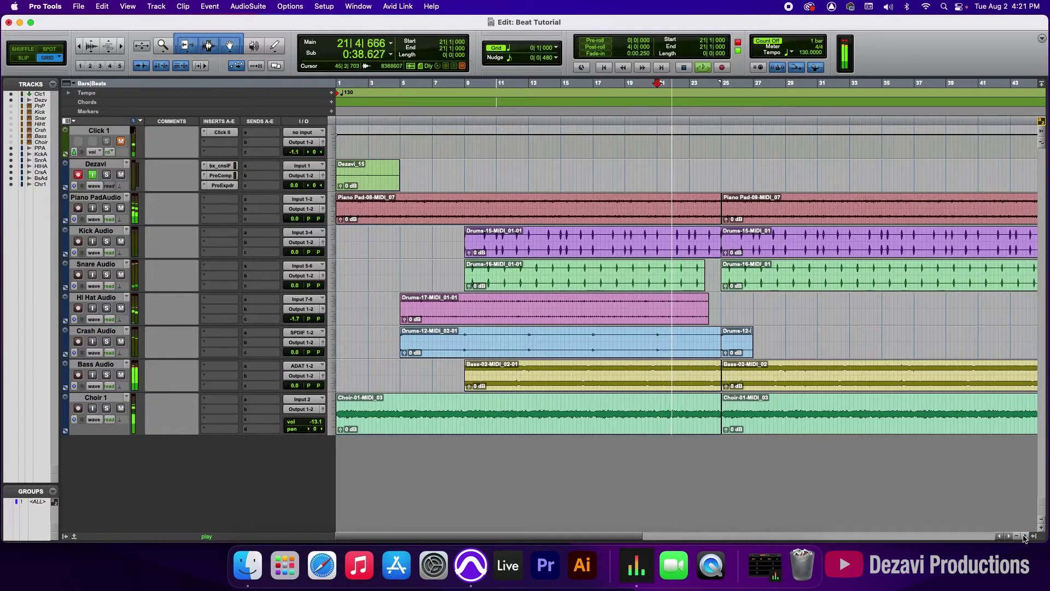
{"action": "scroll", "coordinate": [846, 499], "scroll_direction": "right", "scroll_amount": 3}
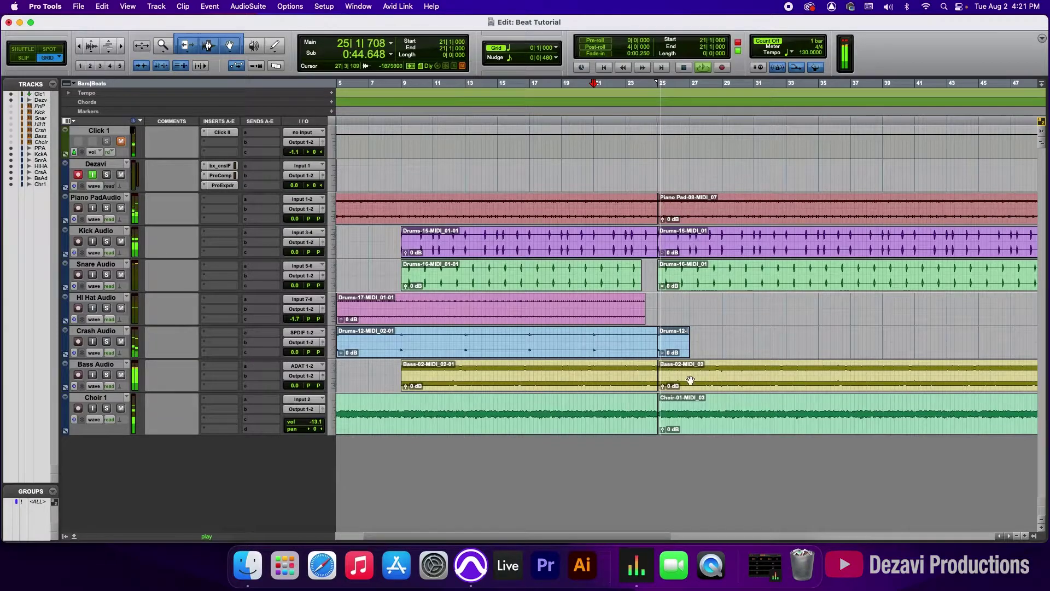
Trim the start of the second Choir 1 clip to 35|2|000 and try a fade at bar 25, adjusting the invalid fade bounds.
{"action": "left_click", "coordinate": [664, 414]}
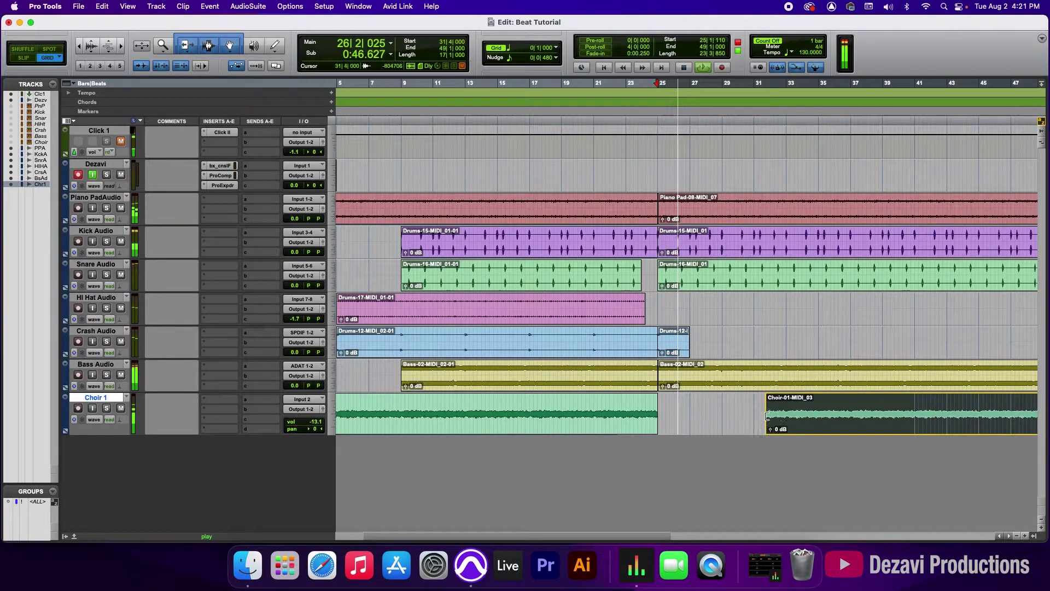
{"action": "key", "text": "super+f"}
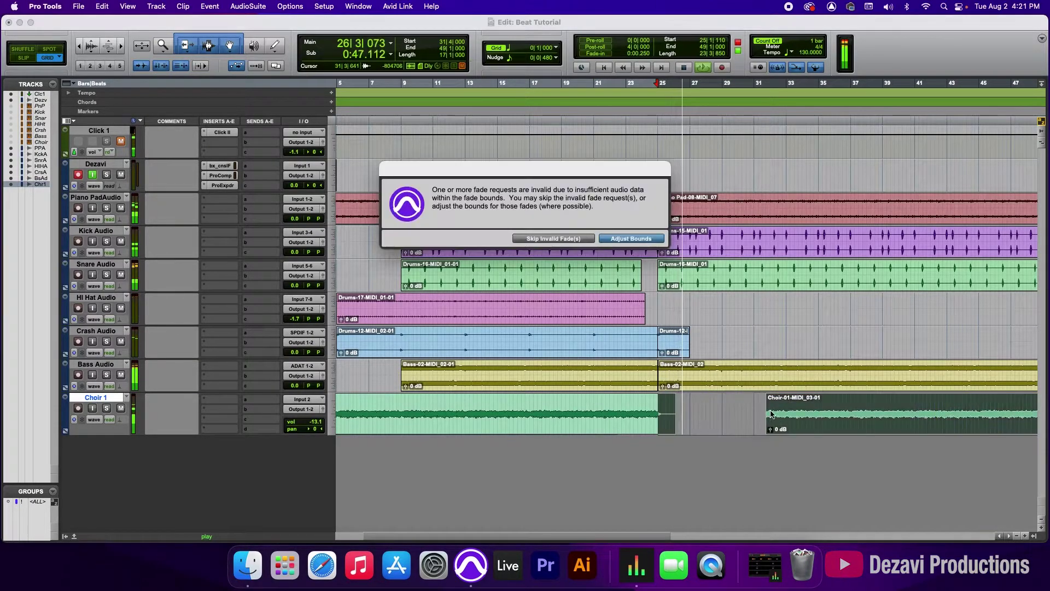
{"action": "left_click", "coordinate": [632, 239]}
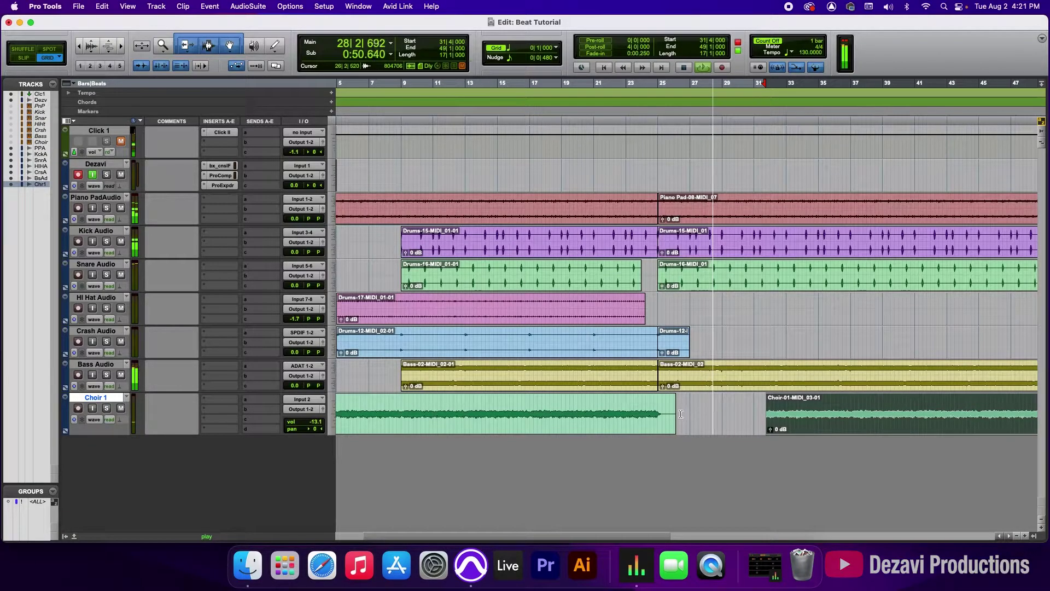
{"action": "left_click_drag", "start_coordinate": [774, 417], "coordinate": [894, 420]}
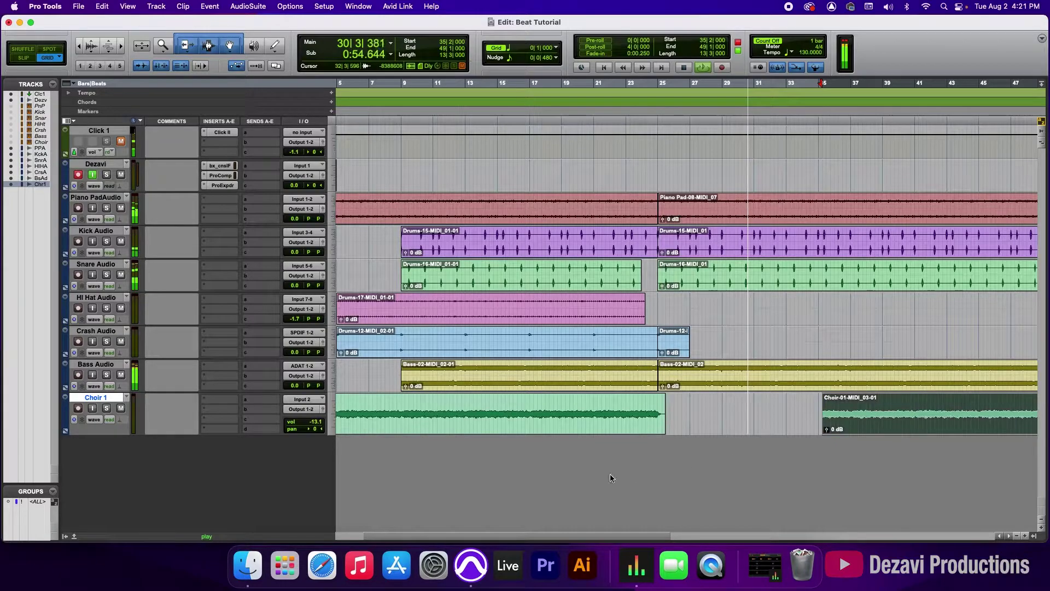
Stop playback and undo the Choir, Snare, Crash and Hi Hat edits back to the Hi Hat Audio clip starting at bar 38.
{"action": "scroll", "coordinate": [631, 473], "scroll_direction": "right", "scroll_amount": 10}
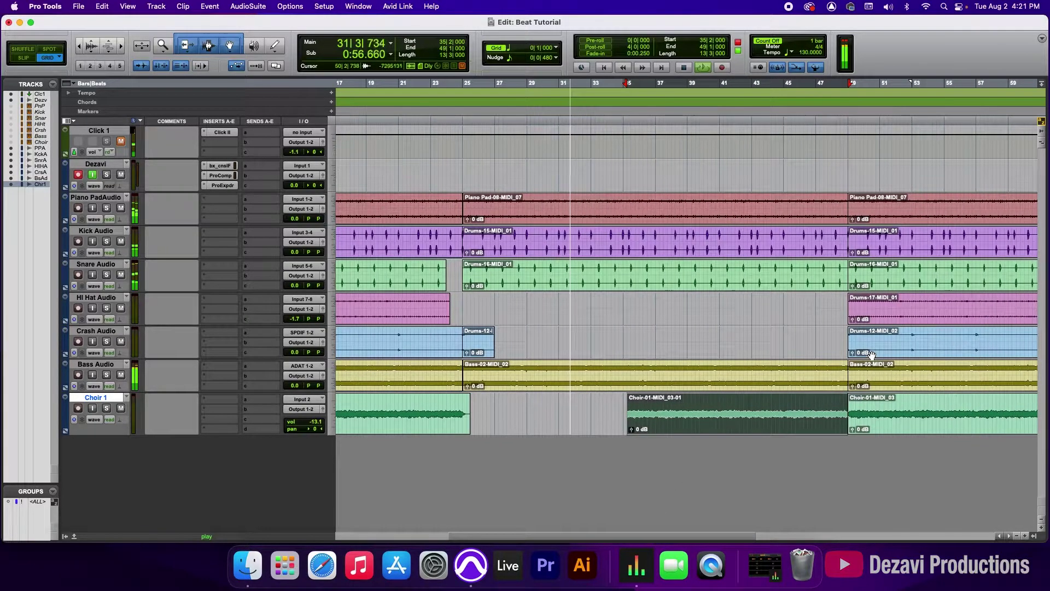
{"action": "left_click", "coordinate": [864, 314]}
{"action": "key", "text": "space"}
{"action": "key", "text": "super+z"}
{"action": "key", "text": "super+z"}
{"action": "key", "text": "super+z"}
{"action": "key", "text": "super+z"}
{"action": "key", "text": "super+z"}
{"action": "key", "text": "super+z"}
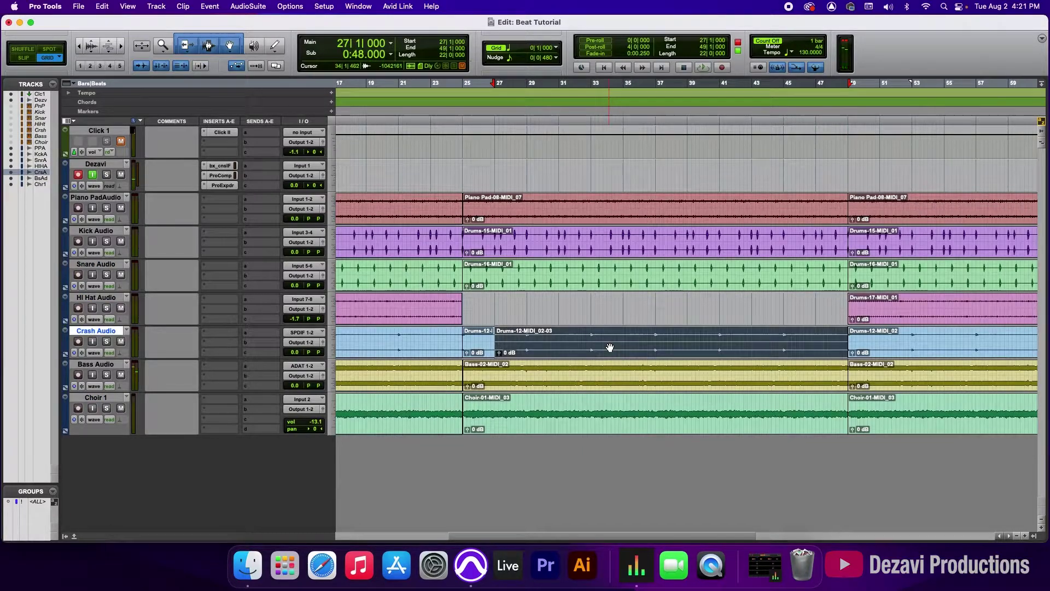
{"action": "key", "text": "super+z"}
{"action": "key", "text": "super+z"}
{"action": "key", "text": "super+shift+z"}
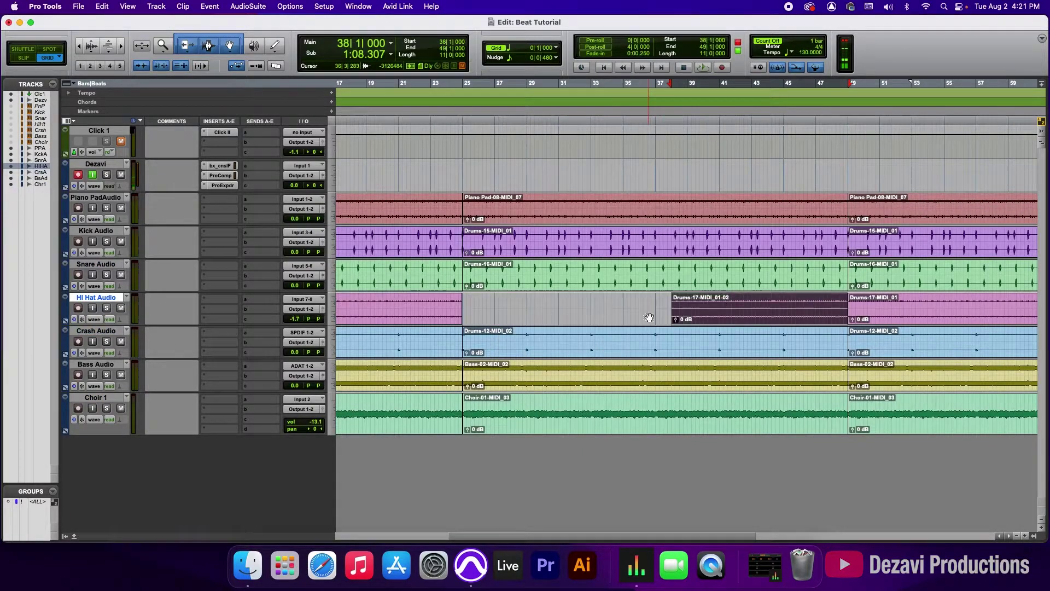
Set the grid to 1/2 note and extend the start of the middle Hi Hat Audio clip back to bar 33.
{"action": "left_click_drag", "start_coordinate": [675, 304], "coordinate": [564, 306]}
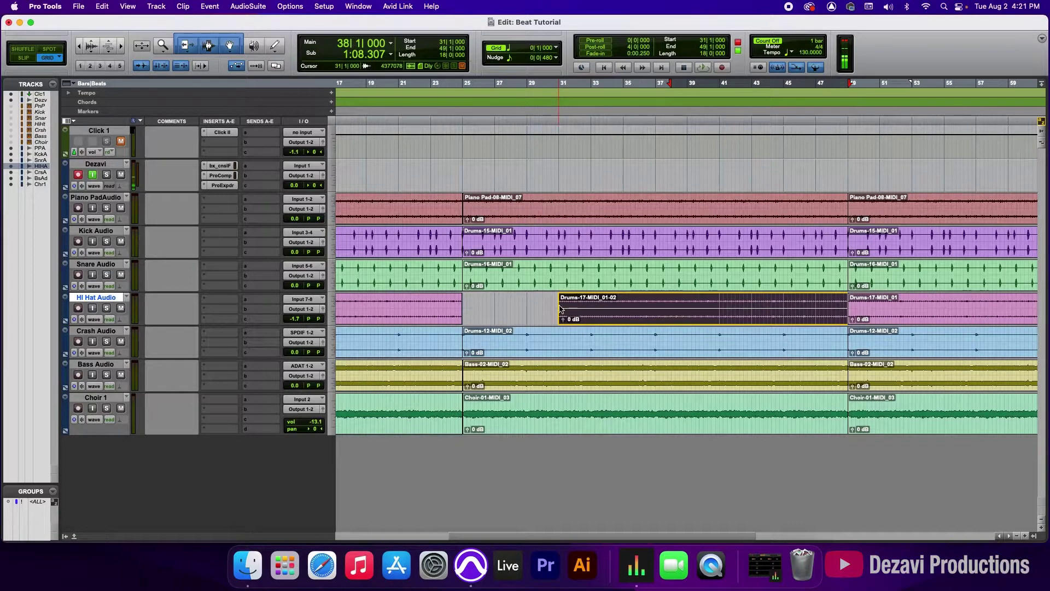
{"action": "left_click", "coordinate": [562, 306]}
{"action": "left_click", "coordinate": [557, 47]}
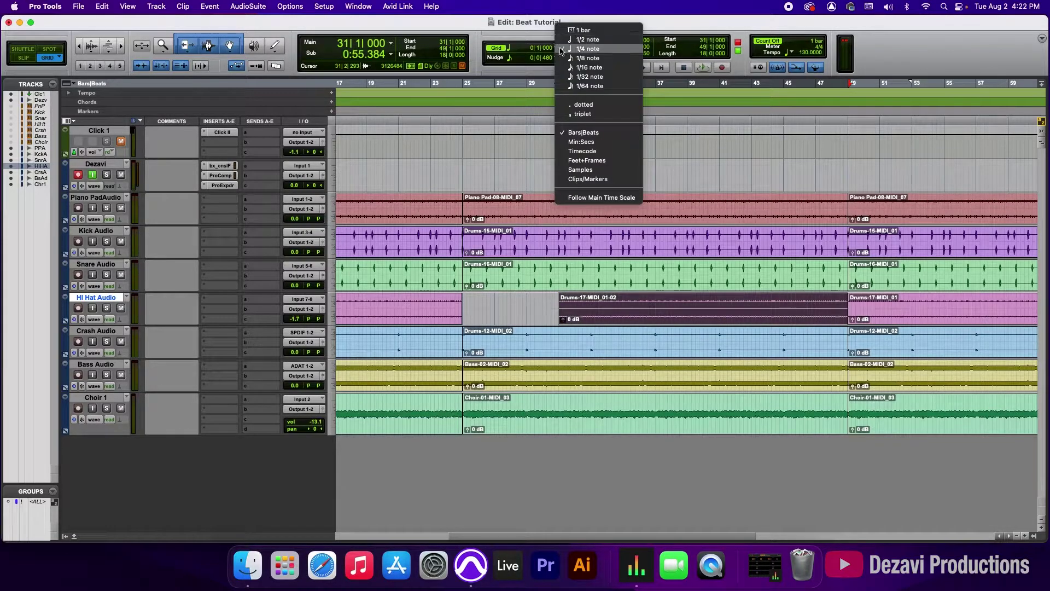
{"action": "left_click", "coordinate": [580, 39]}
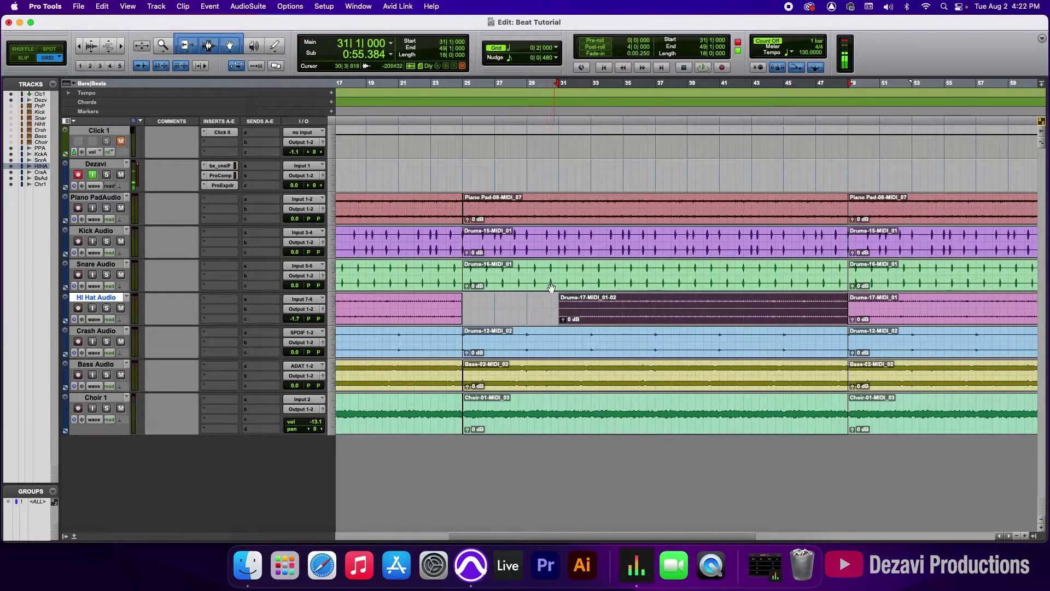
{"action": "left_click_drag", "start_coordinate": [561, 306], "coordinate": [591, 308]}
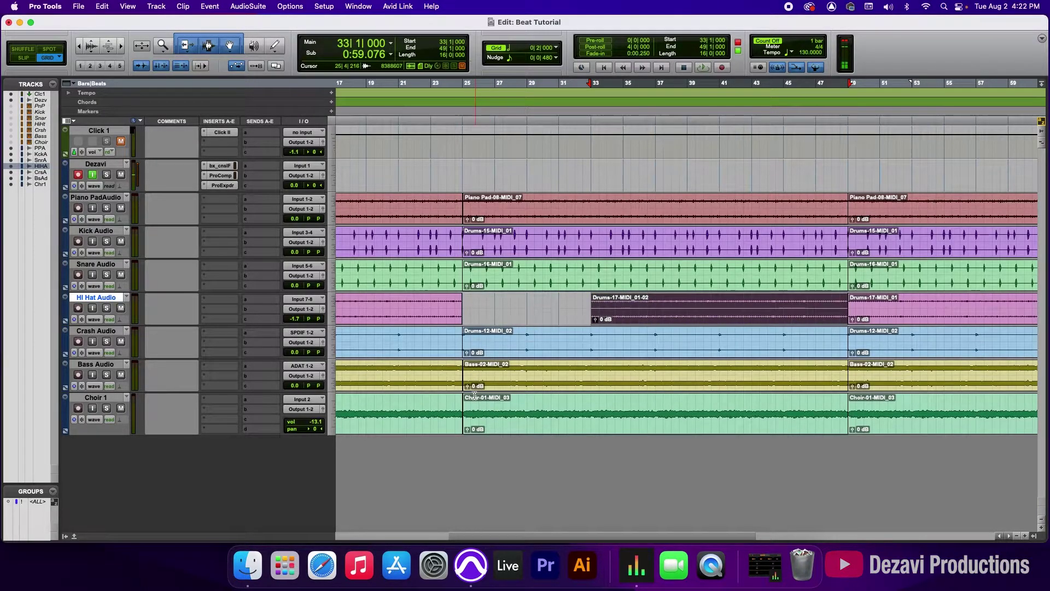
Trim the ends of the first Hi Hat Audio and Snare Audio clips to bar 24, and play from 22|3|000.
{"action": "mouse_move", "coordinate": [458, 310]}
{"action": "left_mouse_down"}
{"action": "mouse_move", "coordinate": [437, 315]}
{"action": "mouse_move", "coordinate": [444, 311]}
{"action": "left_mouse_up"}
{"action": "left_click_drag", "start_coordinate": [462, 276], "coordinate": [446, 276]}
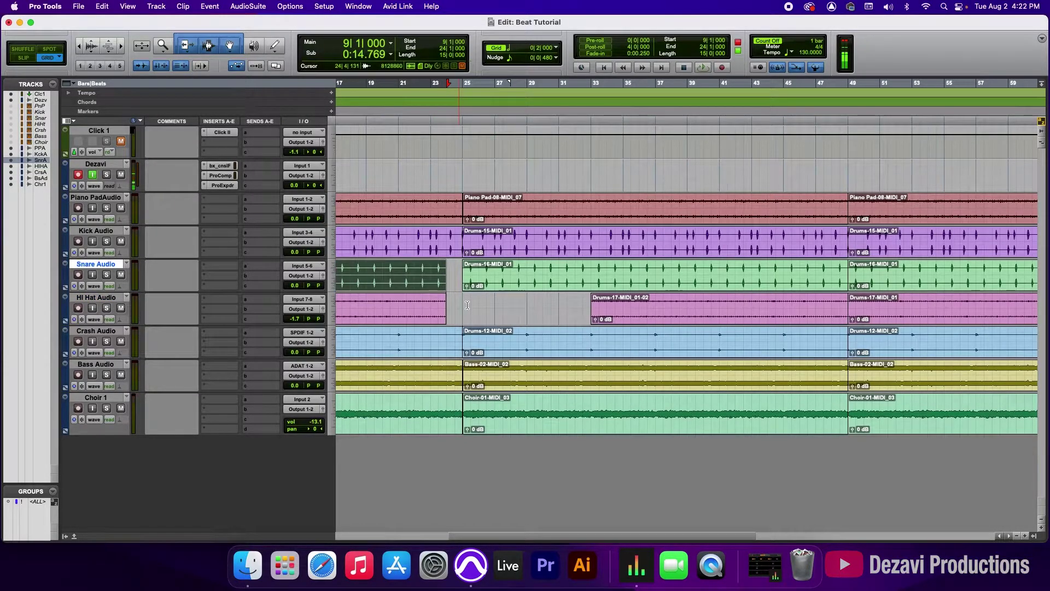
{"action": "left_click", "coordinate": [419, 117]}
{"action": "key", "text": "space"}
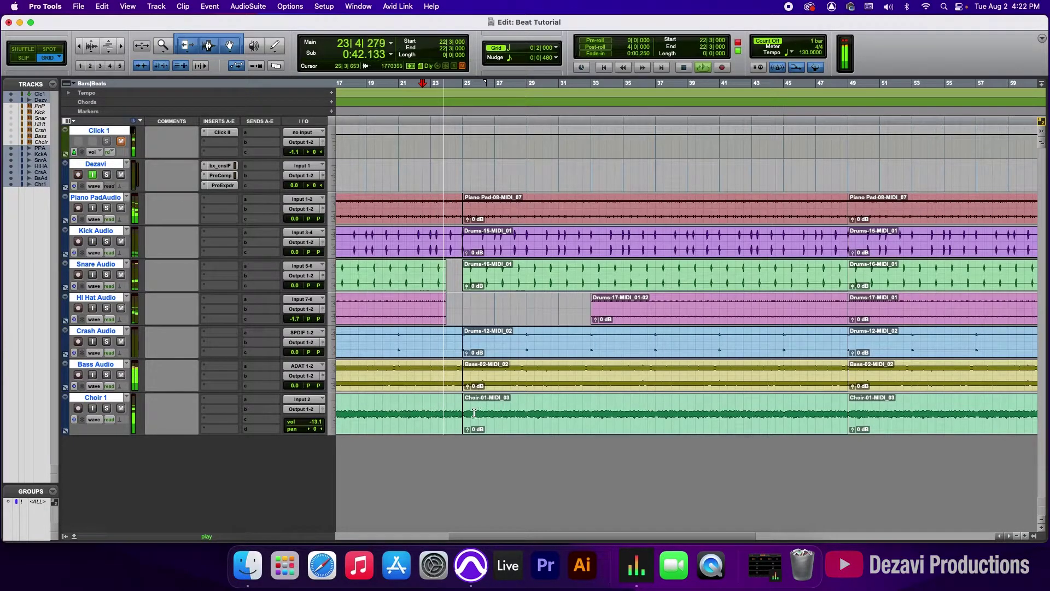
Trim the second Choir 1 clip's start to 30|3|000, adjusting the invalid fade bounds, and end the first Choir 1 clip at bar 26.
{"action": "left_click_drag", "start_coordinate": [470, 414], "coordinate": [554, 418]}
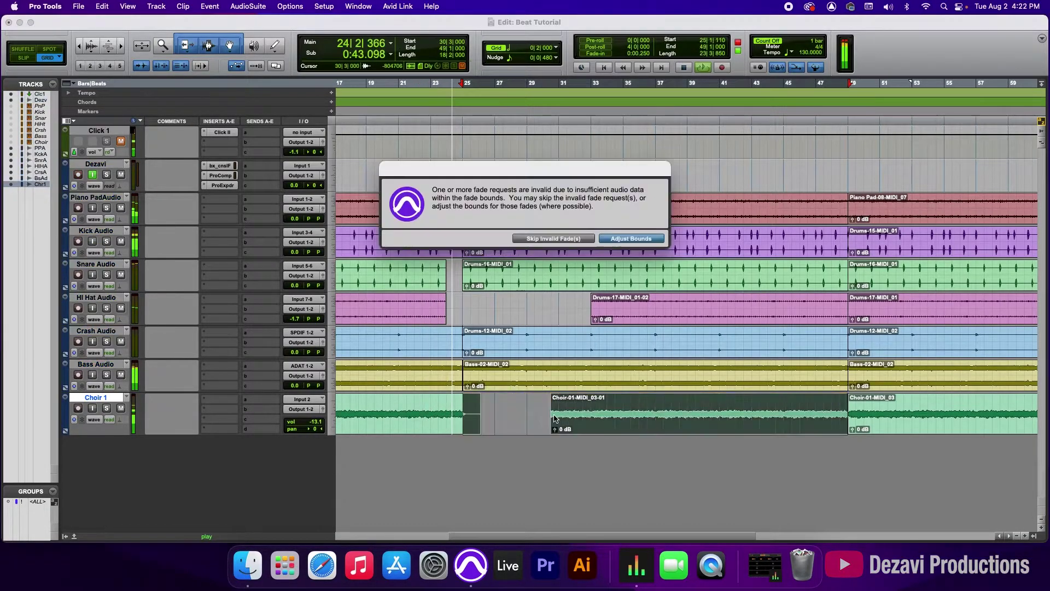
{"action": "left_click", "coordinate": [622, 238]}
{"action": "left_click", "coordinate": [475, 411]}
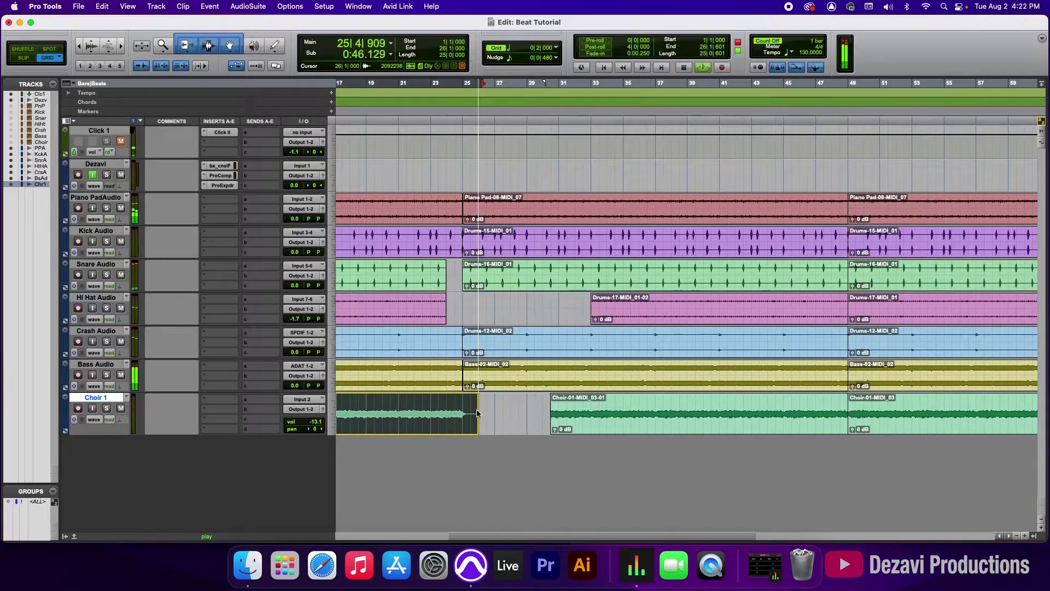
{"action": "left_click", "coordinate": [446, 227]}
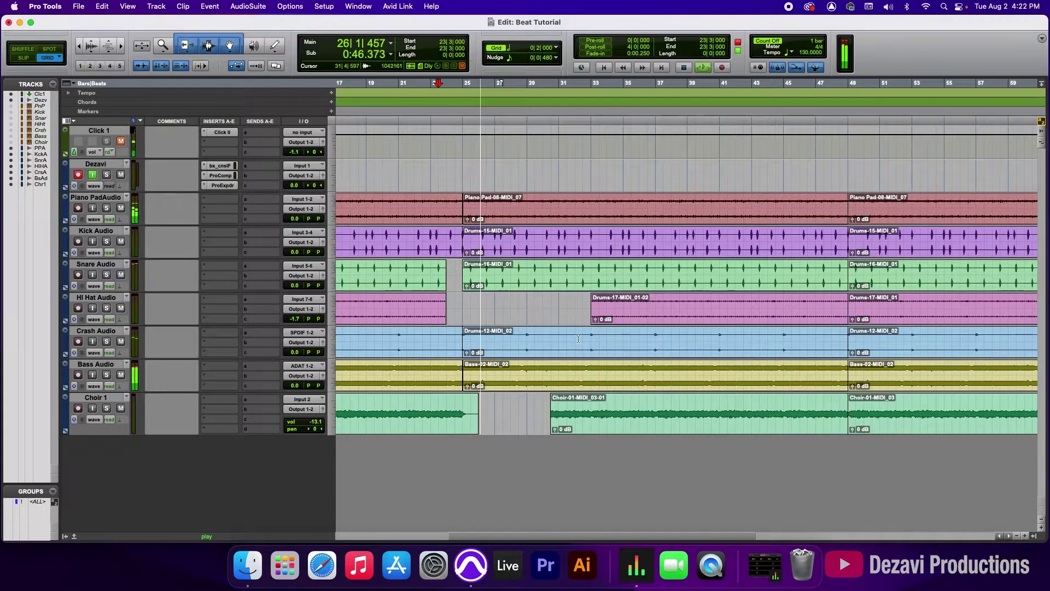
Trim the second Choir 1 clip's start to 35|3|000, audition from 32|3|000, and shorten the clip further to start at 45|3|000.
{"action": "left_click_drag", "start_coordinate": [550, 422], "coordinate": [625, 423]}
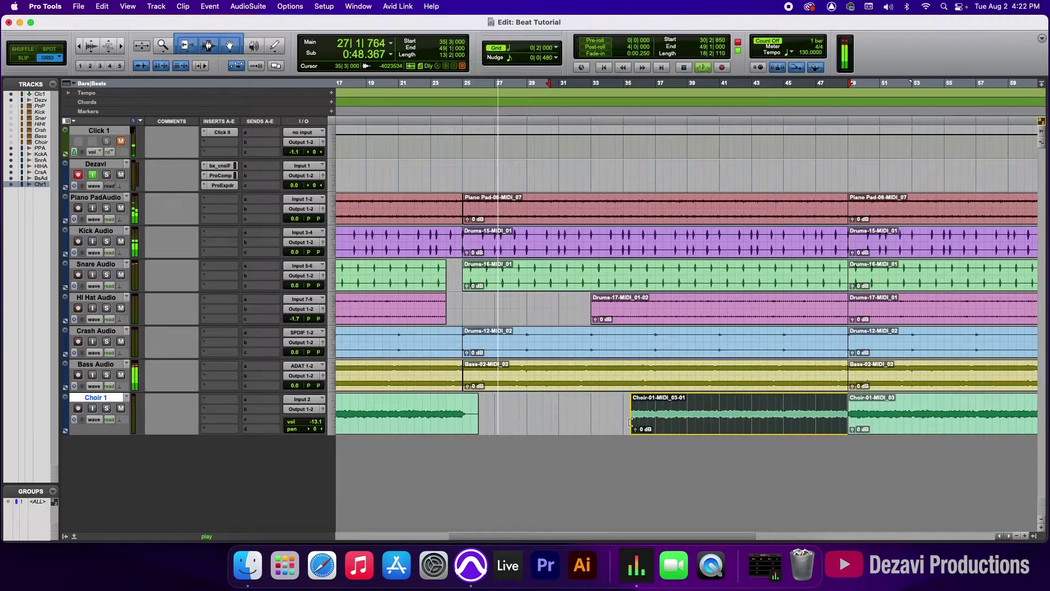
{"action": "mouse_move", "coordinate": [596, 309]}
{"action": "left_mouse_down"}
{"action": "mouse_move", "coordinate": [560, 310]}
{"action": "mouse_move", "coordinate": [592, 310]}
{"action": "left_mouse_up"}
{"action": "left_click", "coordinate": [586, 306]}
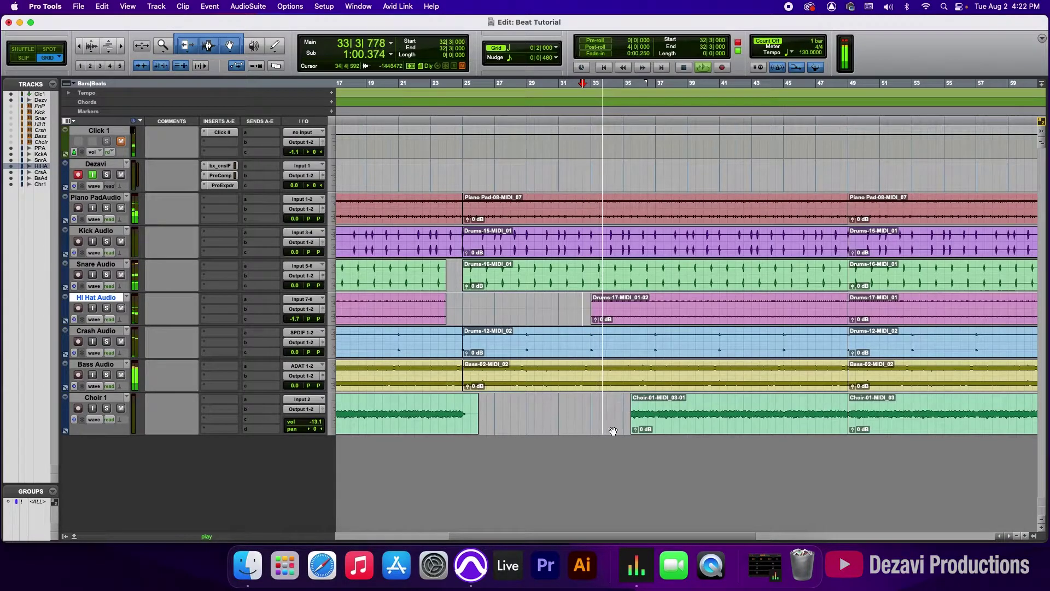
{"action": "left_click_drag", "start_coordinate": [547, 534], "coordinate": [594, 535]}
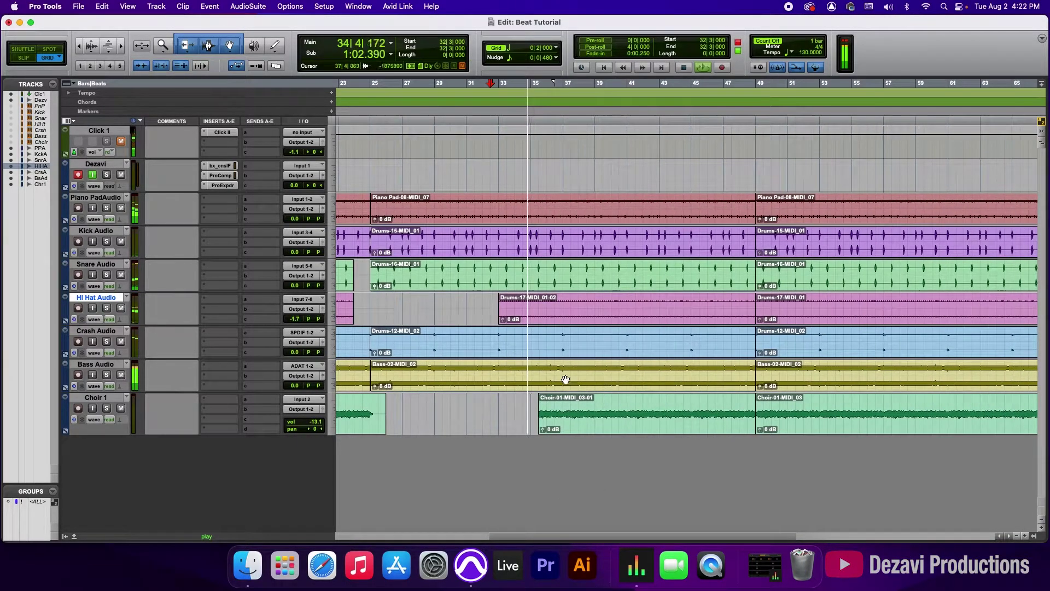
{"action": "left_click_drag", "start_coordinate": [539, 416], "coordinate": [701, 408]}
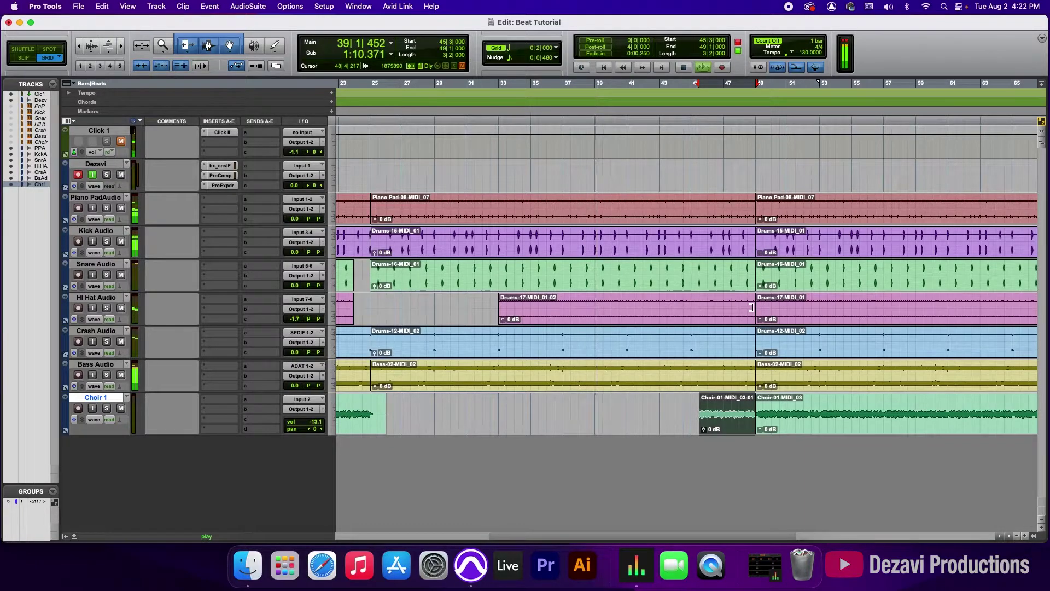
Trim the ends of the middle Hi Hat Audio and Bass Audio clips to bar 45, adjusting the invalid fade bounds, and stop playback.
{"action": "left_click_drag", "start_coordinate": [751, 307], "coordinate": [692, 307]}
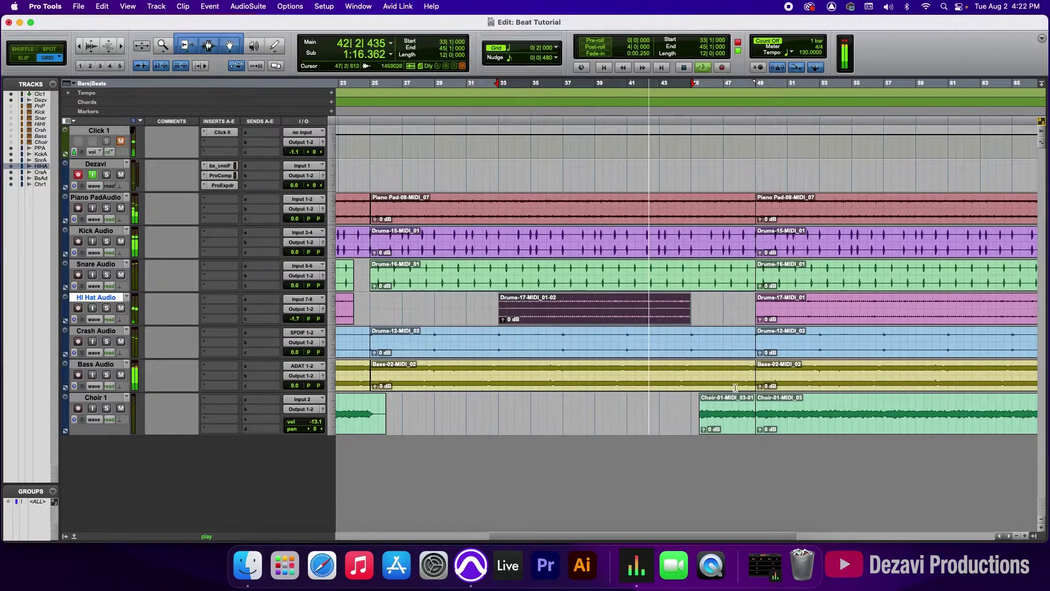
{"action": "left_click_drag", "start_coordinate": [734, 383], "coordinate": [691, 367]}
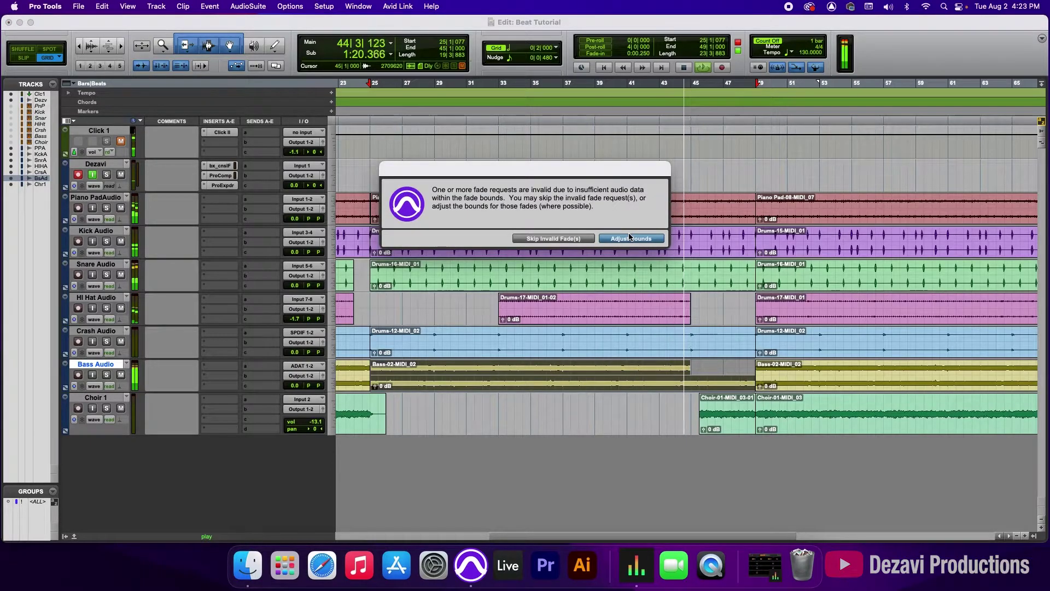
{"action": "key", "text": "Return"}
{"action": "key", "text": "space"}
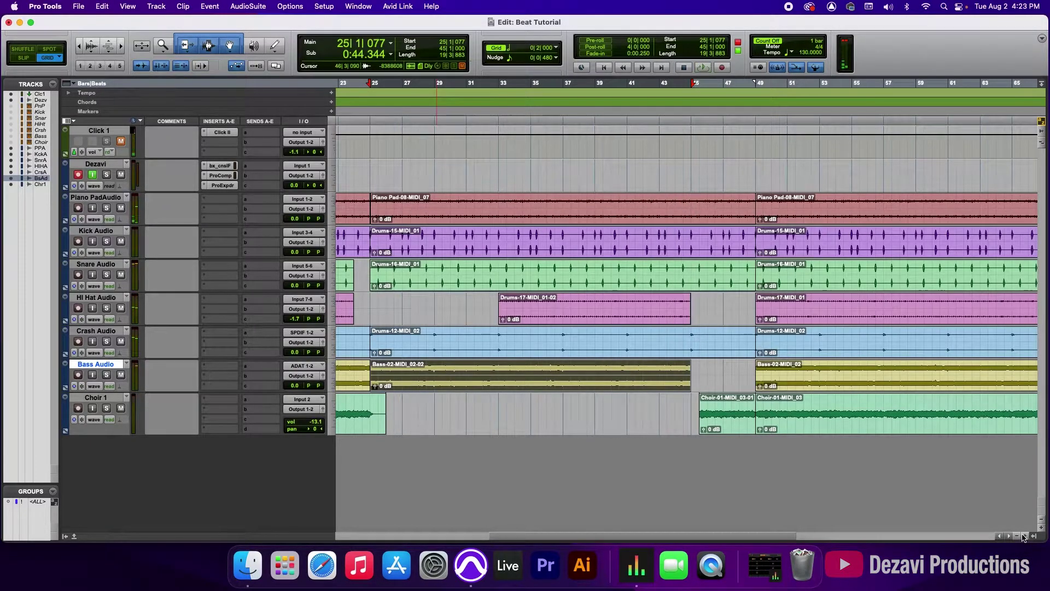
In Slip mode, add a short fade-out from 44|4|857 to bar 45 on the Bass Audio clip and audition it from 44|1|727.
{"action": "left_click", "coordinate": [1023, 536]}
{"action": "left_click_drag", "start_coordinate": [561, 534], "coordinate": [725, 534]}
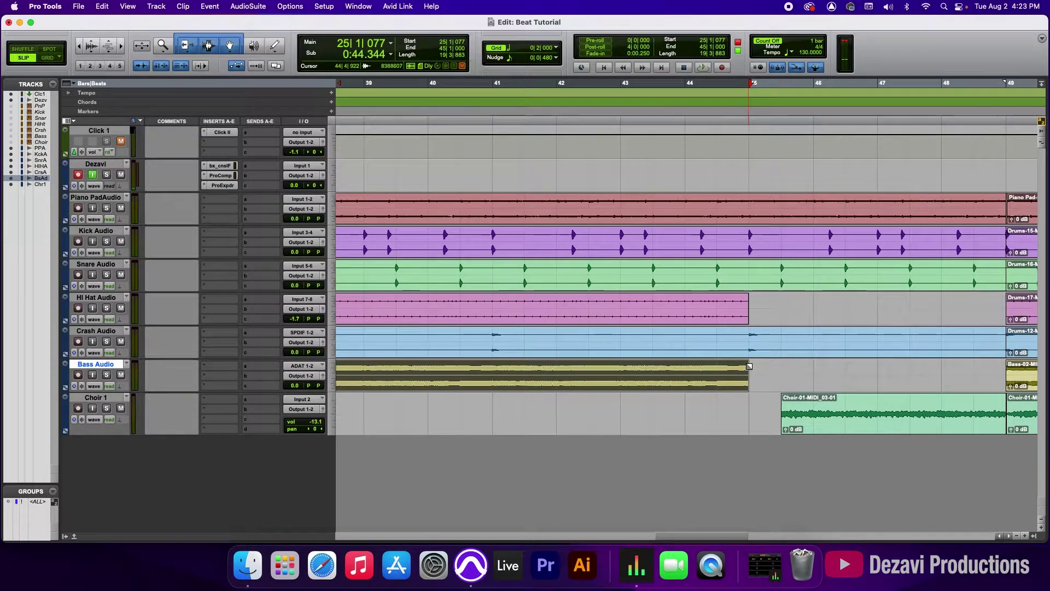
{"action": "left_click_drag", "start_coordinate": [750, 366], "coordinate": [747, 365]}
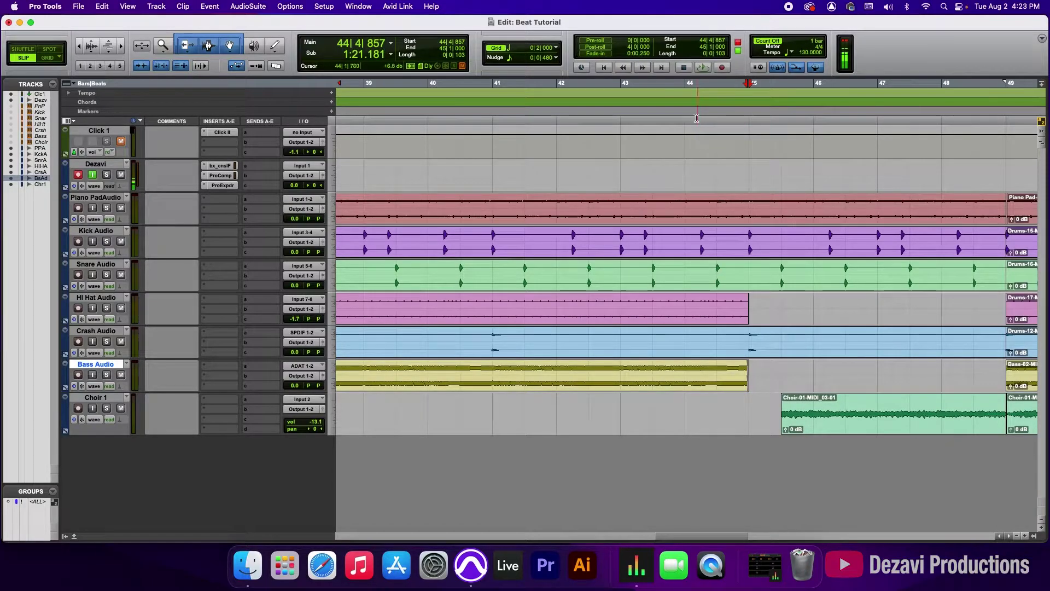
{"action": "left_click", "coordinate": [699, 160]}
{"action": "key", "text": "space"}
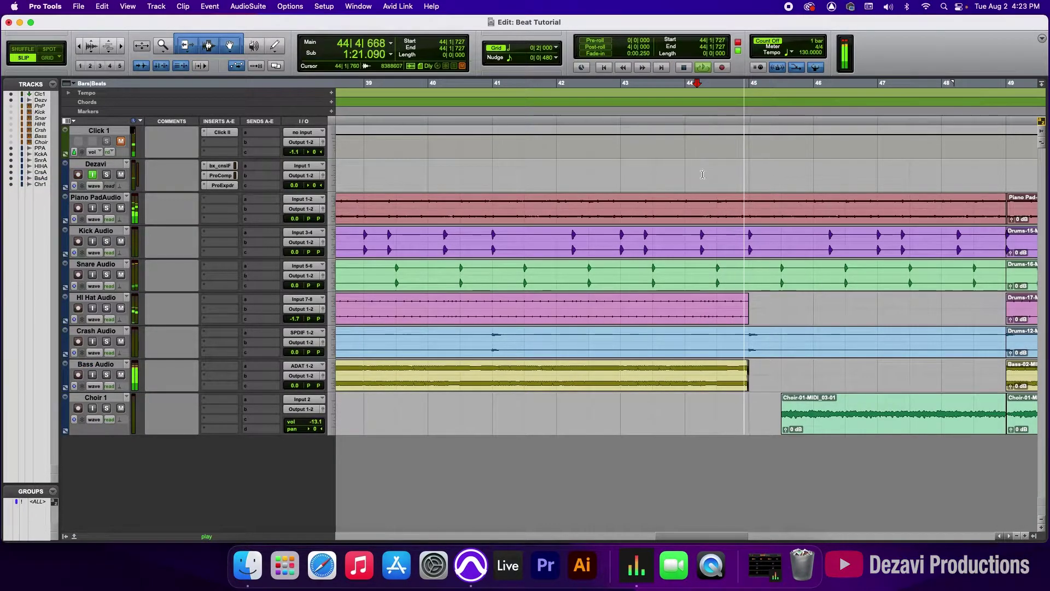
Delete the short Choir 1 clip before bar 49 and the Kick and Snare audio from 47|4|949 to just before bar 49.
{"action": "left_click", "coordinate": [834, 424]}
{"action": "key", "text": "Delete"}
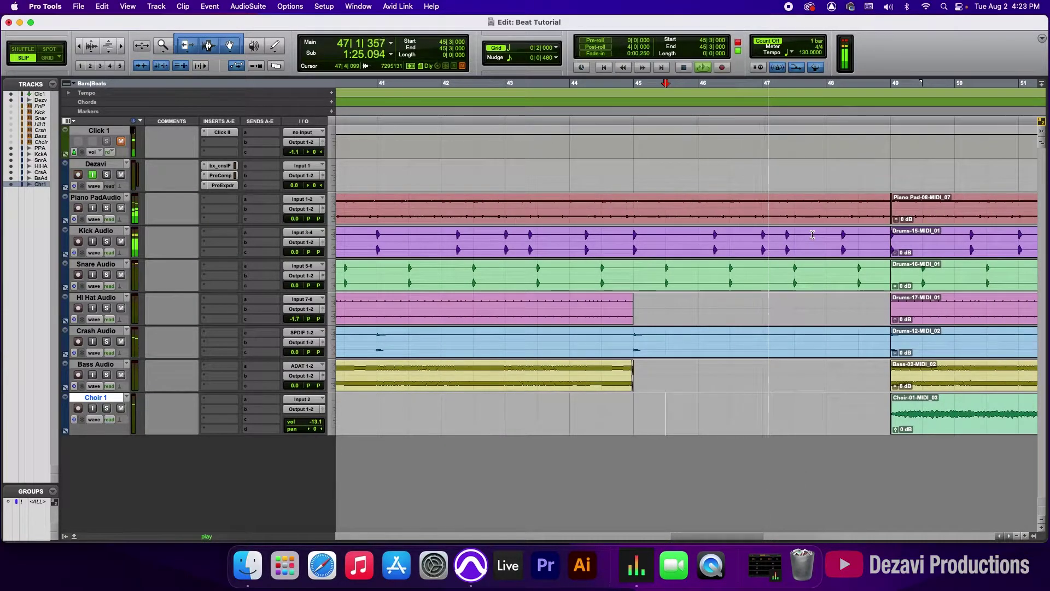
{"action": "left_click_drag", "start_coordinate": [826, 233], "coordinate": [883, 290]}
{"action": "key", "text": "Delete"}
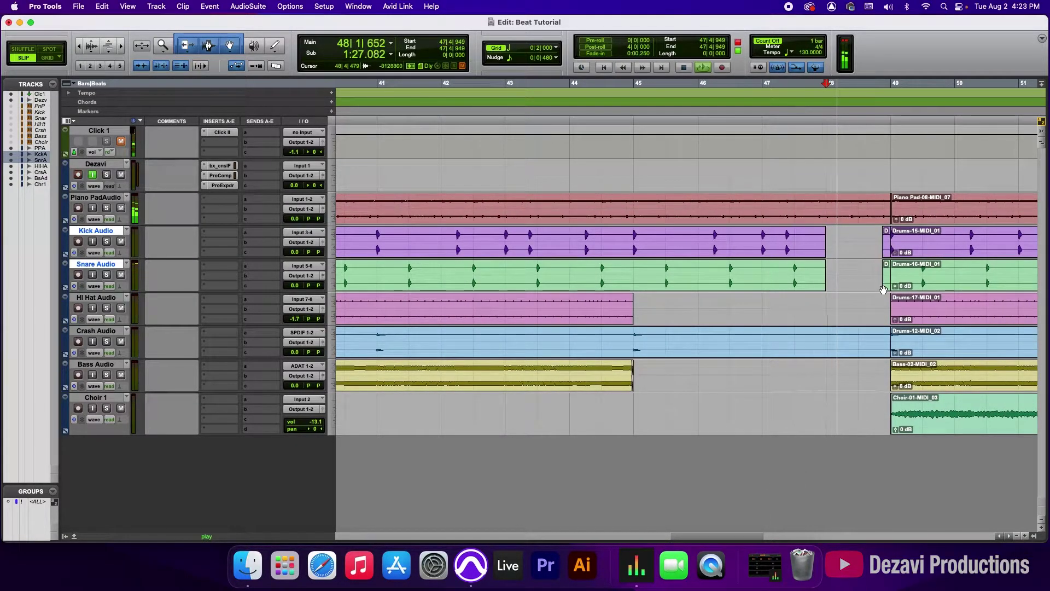
Stop playback, return to Grid mode, and remove the leftover Kick Audio and Snare Audio slivers just before bar 49.
{"action": "key", "text": "space"}
{"action": "key", "text": "F4"}
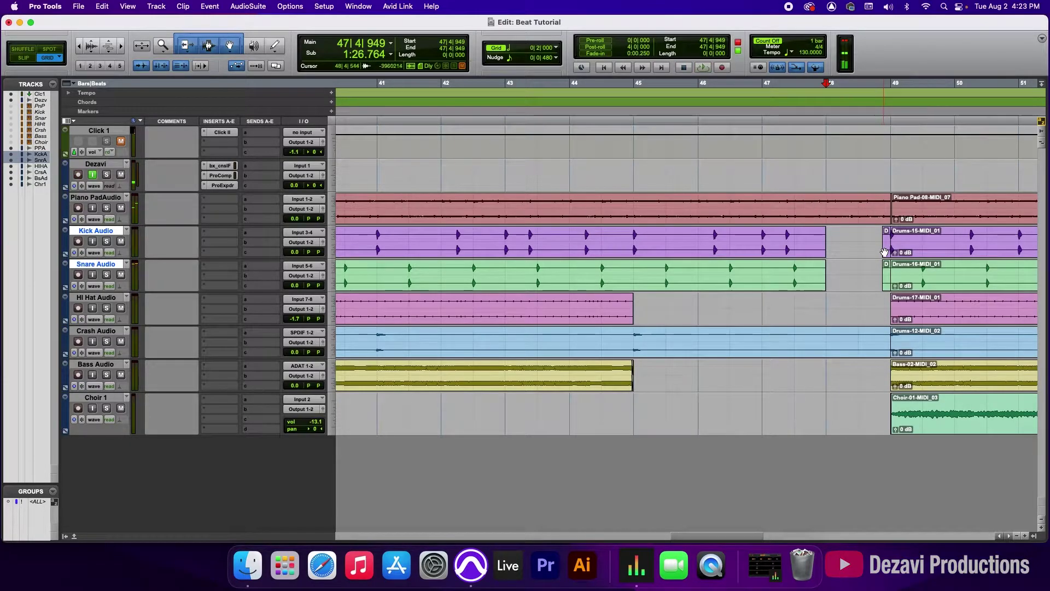
{"action": "left_click_drag", "start_coordinate": [891, 286], "coordinate": [886, 286]}
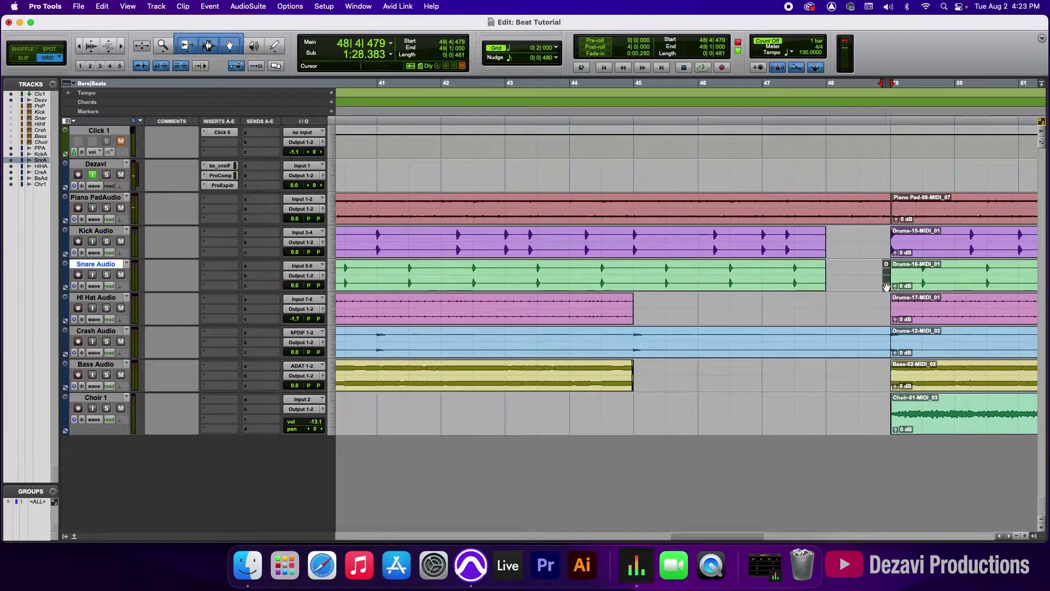
Play the arrangement from bar 34 and again from 42|3|000 to audition the drop-outs before bar 49.
{"action": "left_click", "coordinate": [1017, 536]}
{"action": "left_click", "coordinate": [1017, 536]}
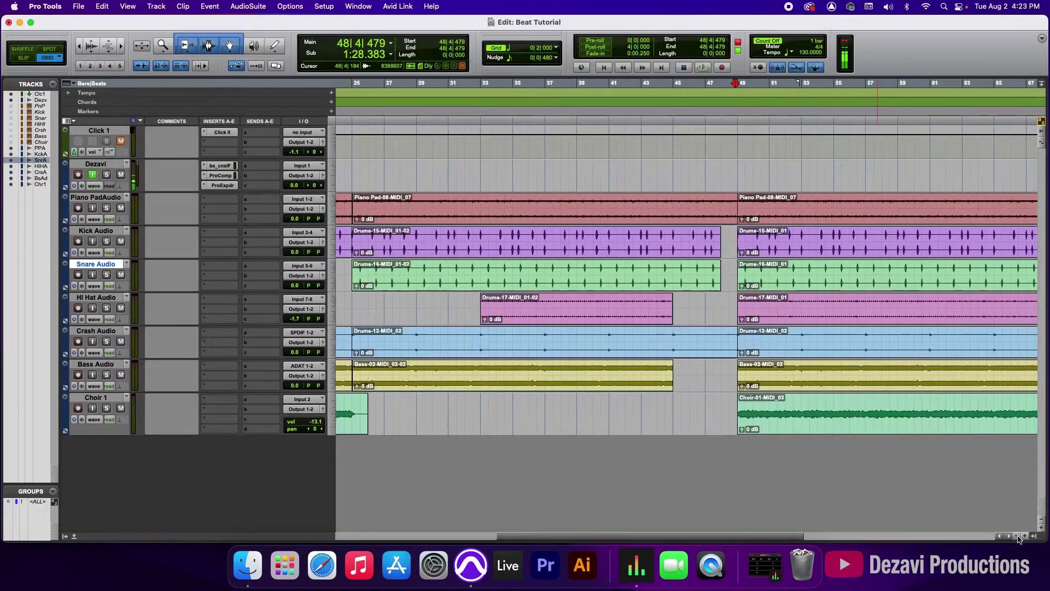
{"action": "left_click", "coordinate": [1017, 537]}
{"action": "key", "text": "space"}
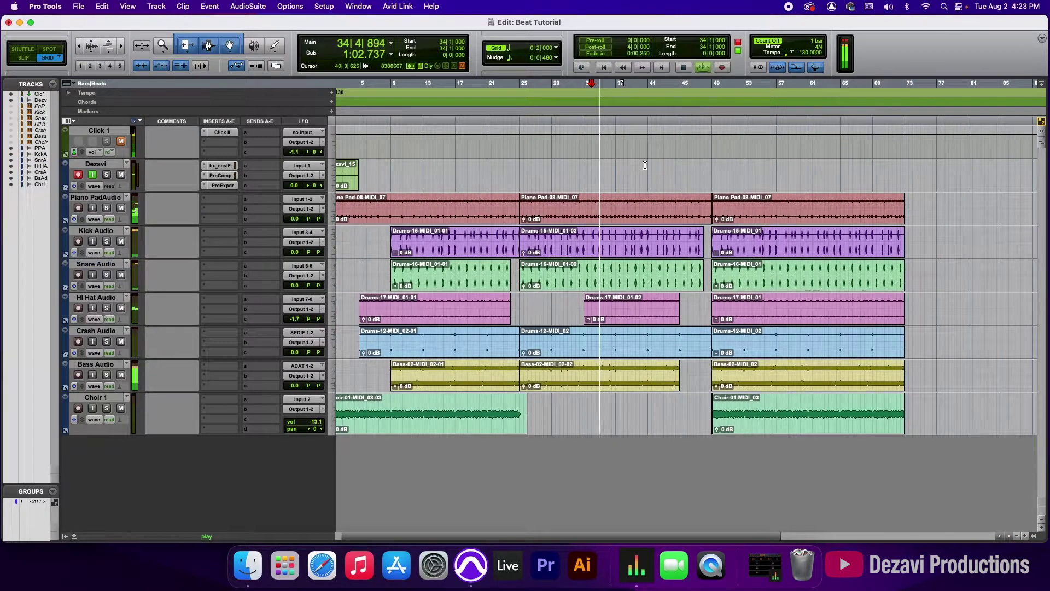
{"action": "left_click", "coordinate": [667, 289]}
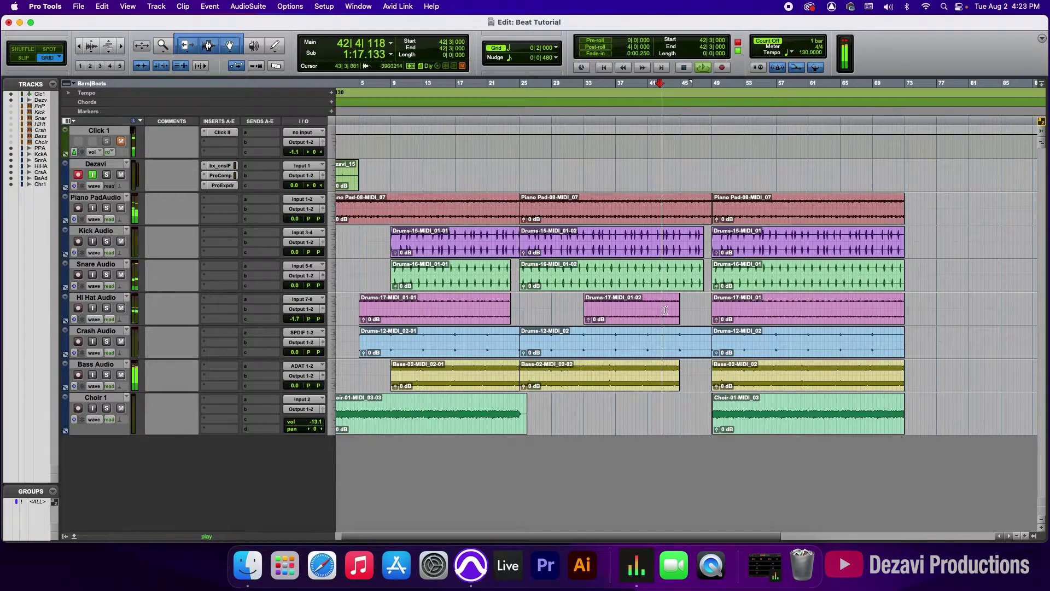
Extend the end of the middle Kick Audio clip to 48|3|000.
{"action": "left_click", "coordinate": [1025, 536]}
{"action": "left_click_drag", "start_coordinate": [720, 537], "coordinate": [761, 536]}
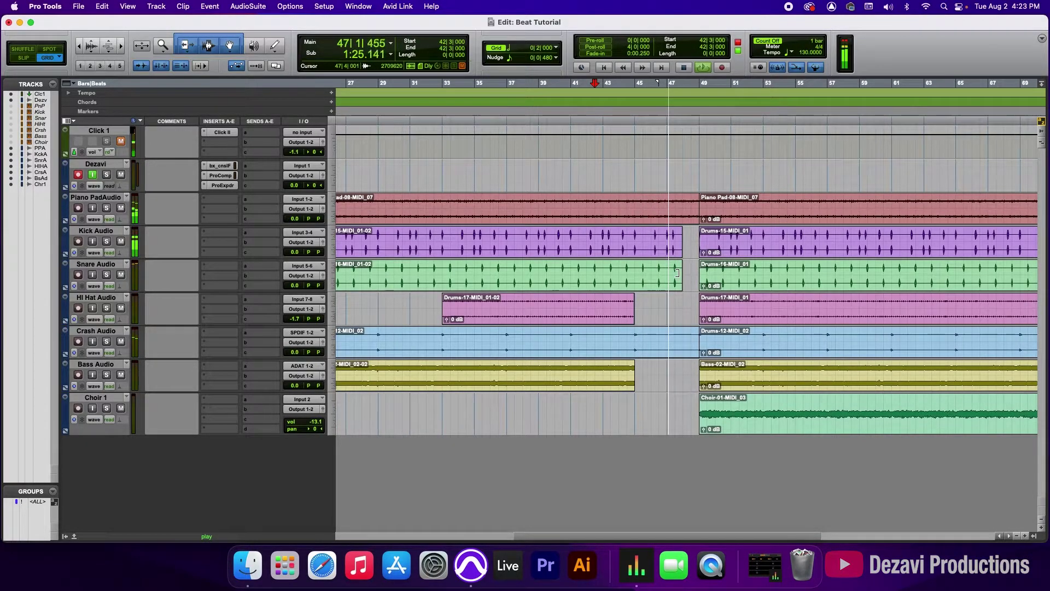
{"action": "left_click_drag", "start_coordinate": [678, 238], "coordinate": [691, 258]}
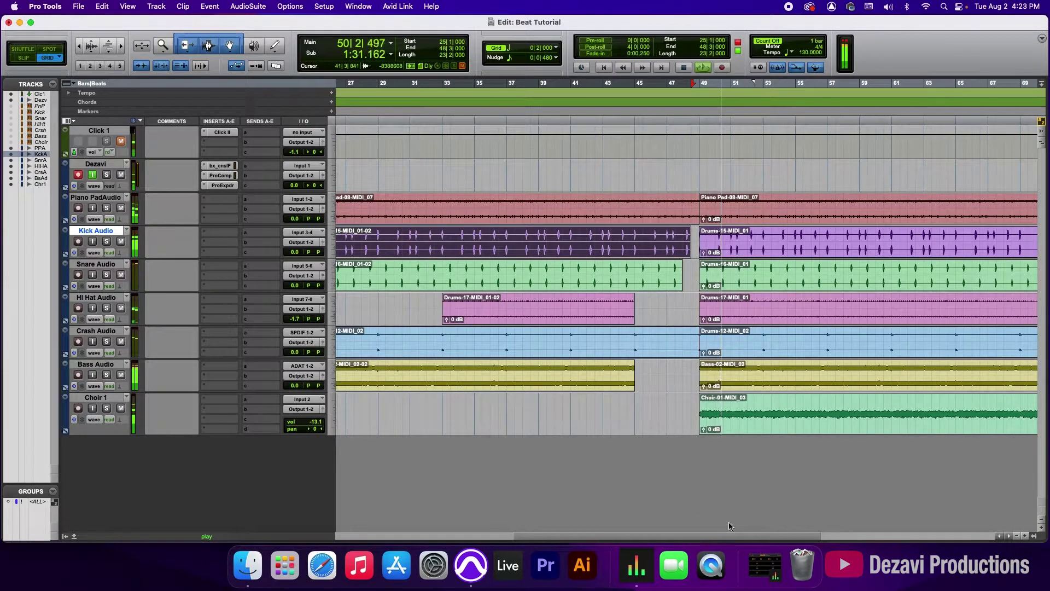
Review the whole arrangement and the final section from bar 49 to bar 73 while it plays.
{"action": "left_click_drag", "start_coordinate": [725, 537], "coordinate": [810, 538]}
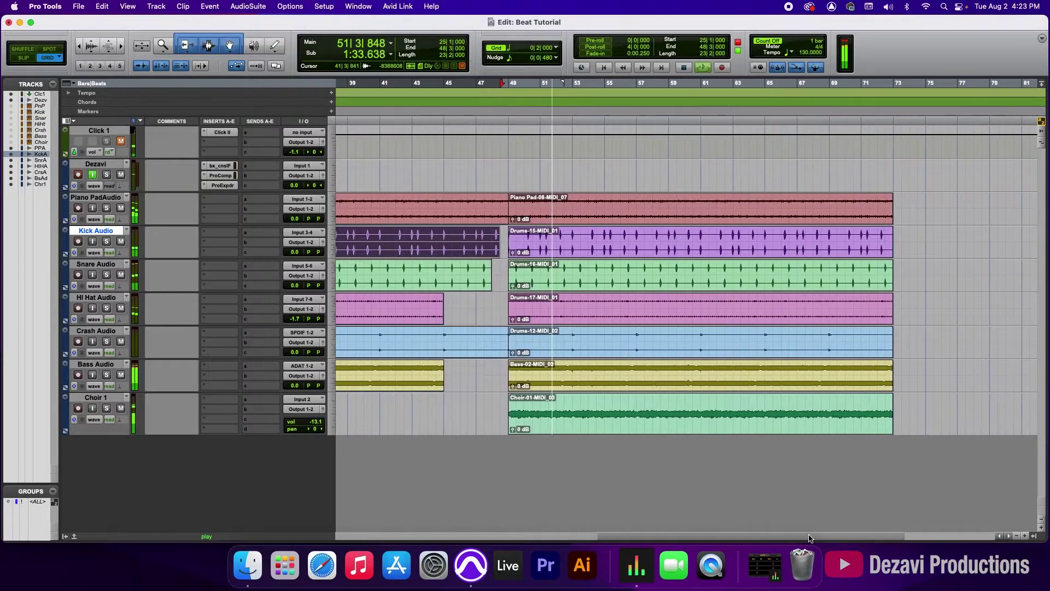
{"action": "left_click", "coordinate": [1018, 536]}
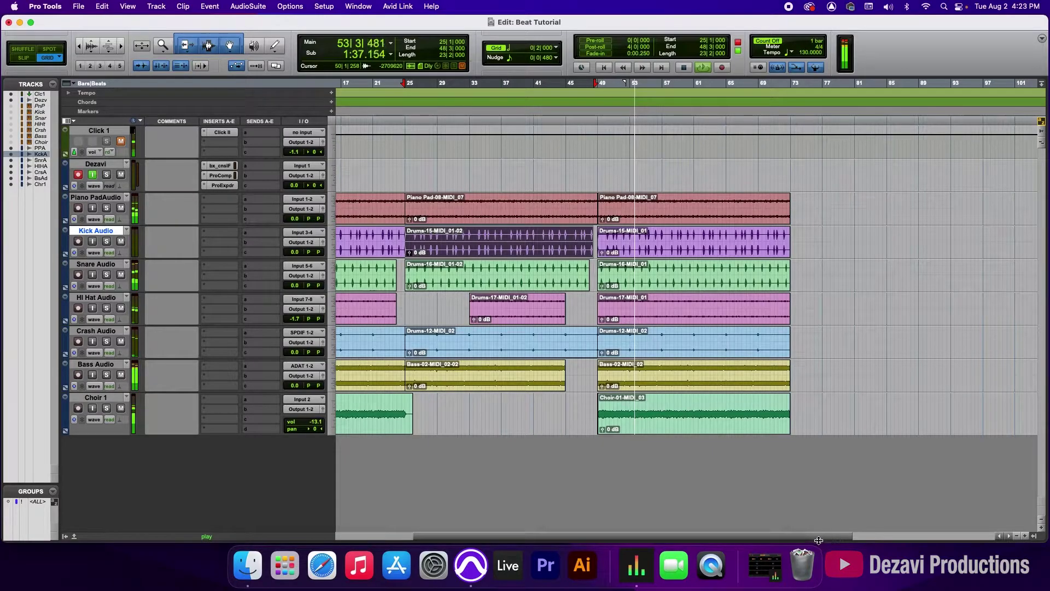
{"action": "left_click_drag", "start_coordinate": [821, 538], "coordinate": [647, 539]}
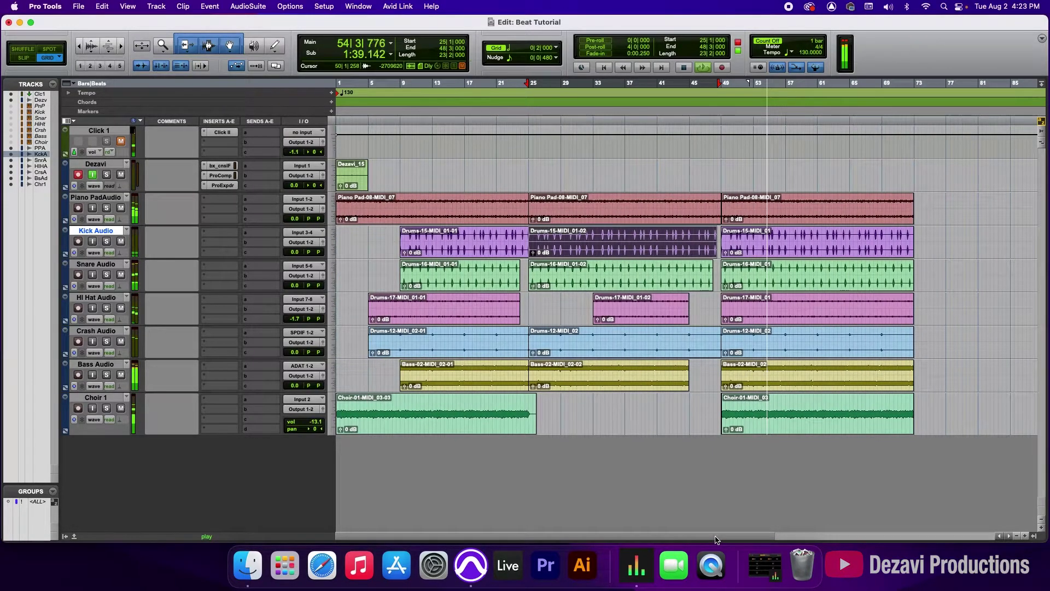
{"action": "scroll", "coordinate": [717, 540], "scroll_direction": "right", "scroll_amount": 5}
{"action": "left_click", "coordinate": [1026, 539]}
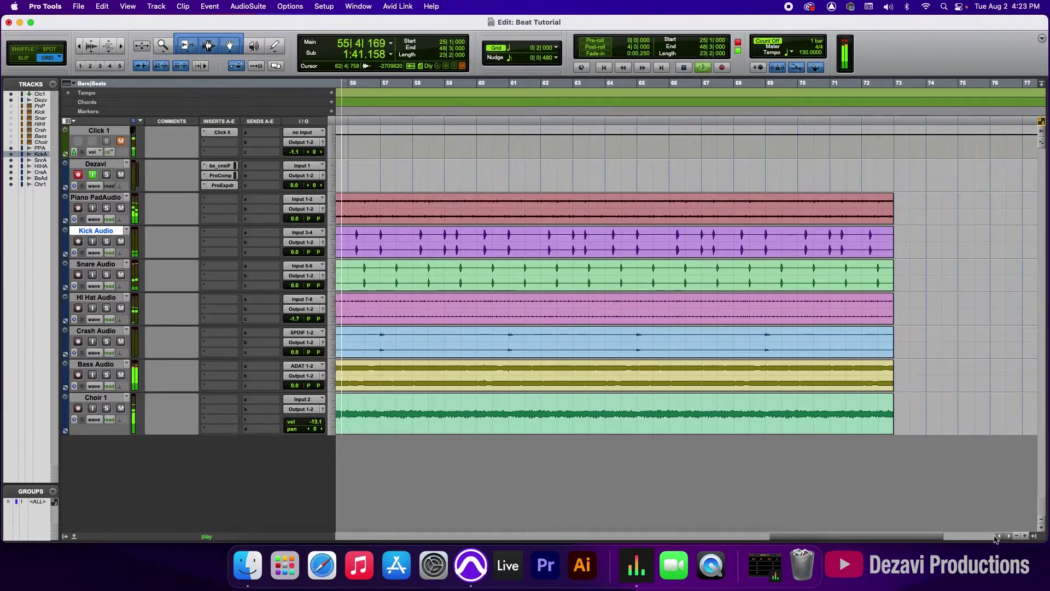
{"action": "left_click", "coordinate": [1026, 539]}
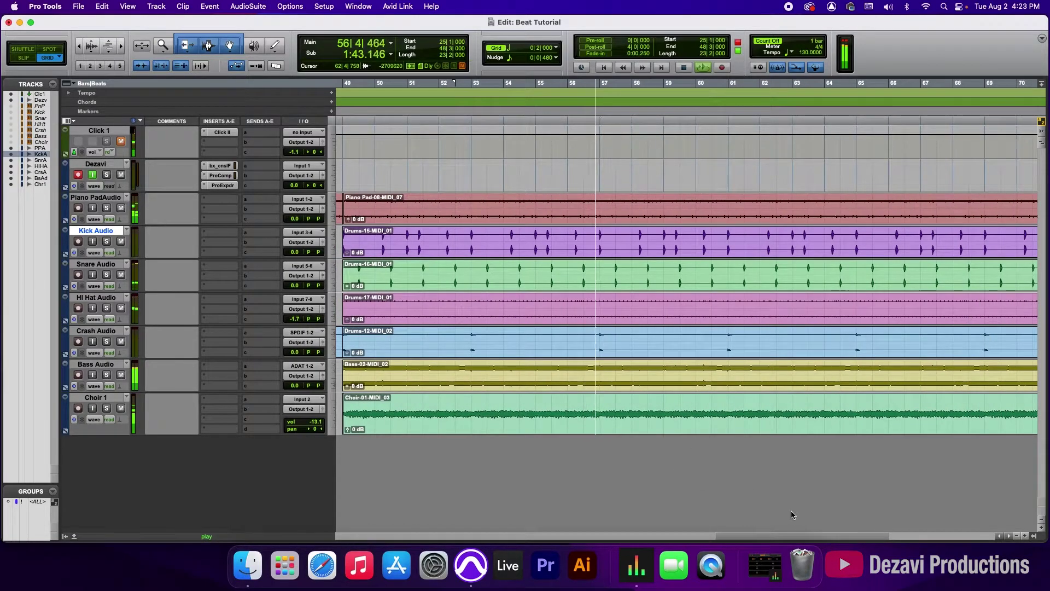
{"action": "key", "text": "super+bracketleft"}
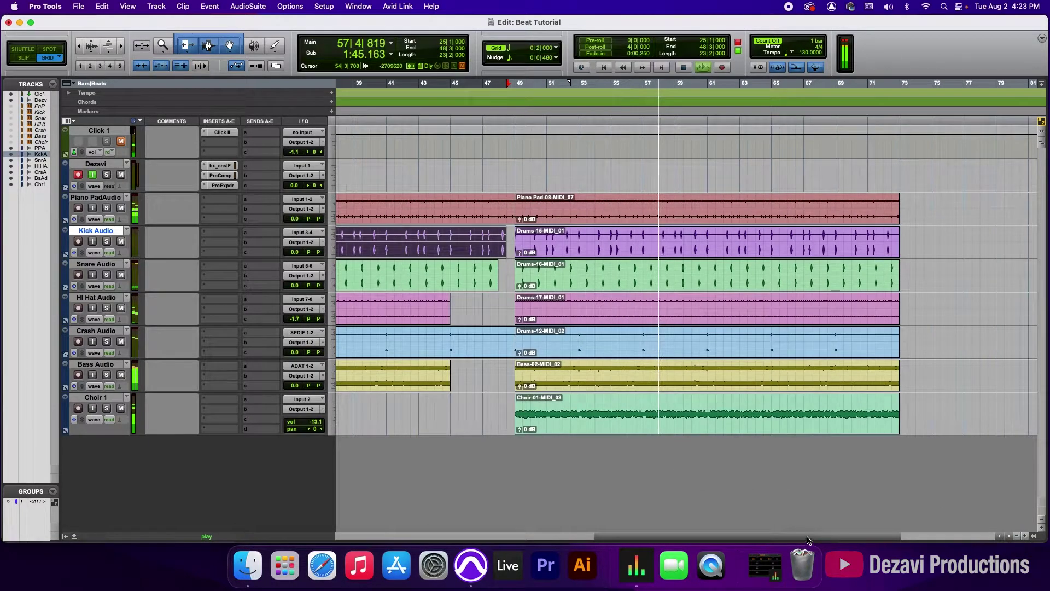
{"action": "scroll", "coordinate": [853, 214], "scroll_direction": "right", "scroll_amount": 2}
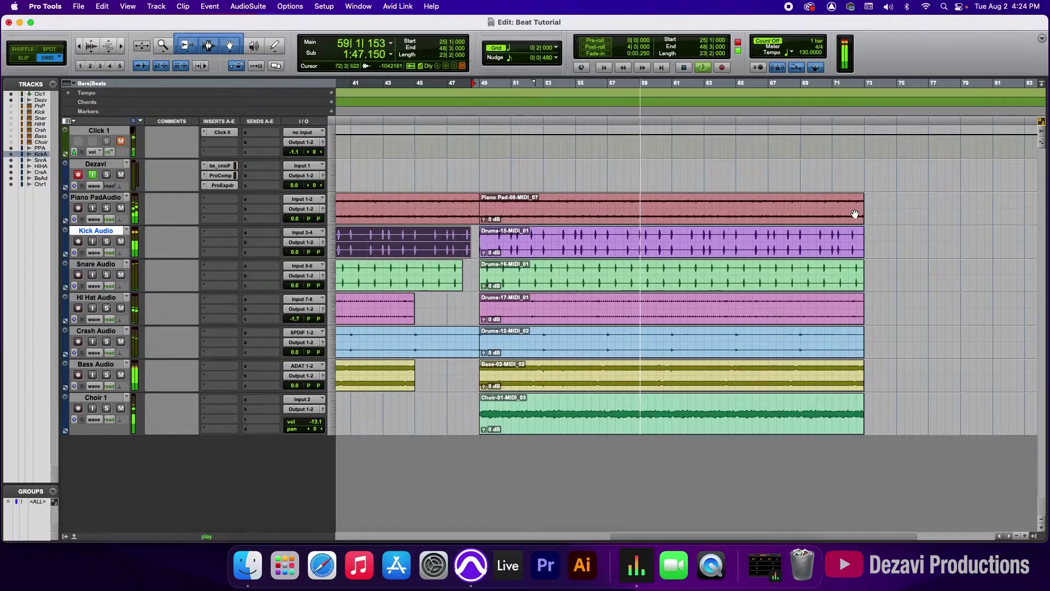
Trim the final Kick, Snare and Hi Hat clips to end at bar 65, the Crash at 66|3|000 and the Bass at bar 69.
{"action": "left_click_drag", "start_coordinate": [858, 244], "coordinate": [736, 240]}
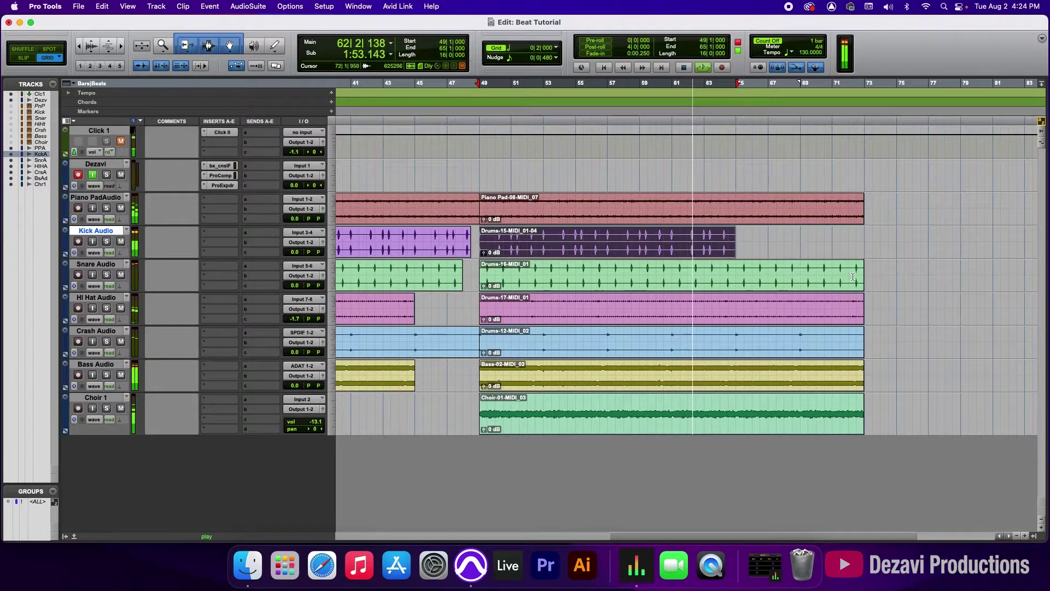
{"action": "left_click_drag", "start_coordinate": [861, 274], "coordinate": [735, 273]}
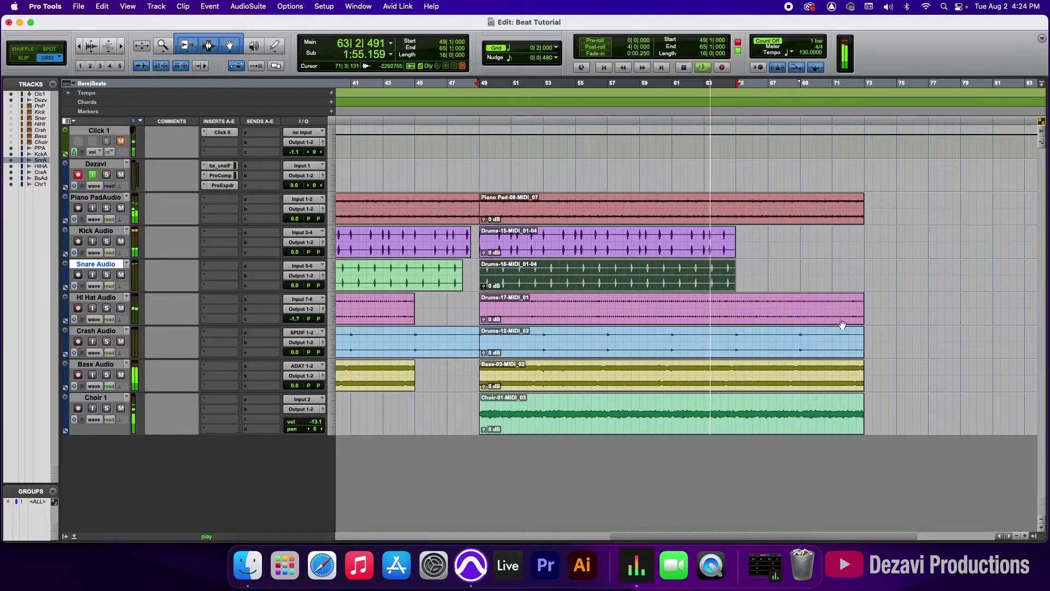
{"action": "left_click_drag", "start_coordinate": [862, 300], "coordinate": [736, 301]}
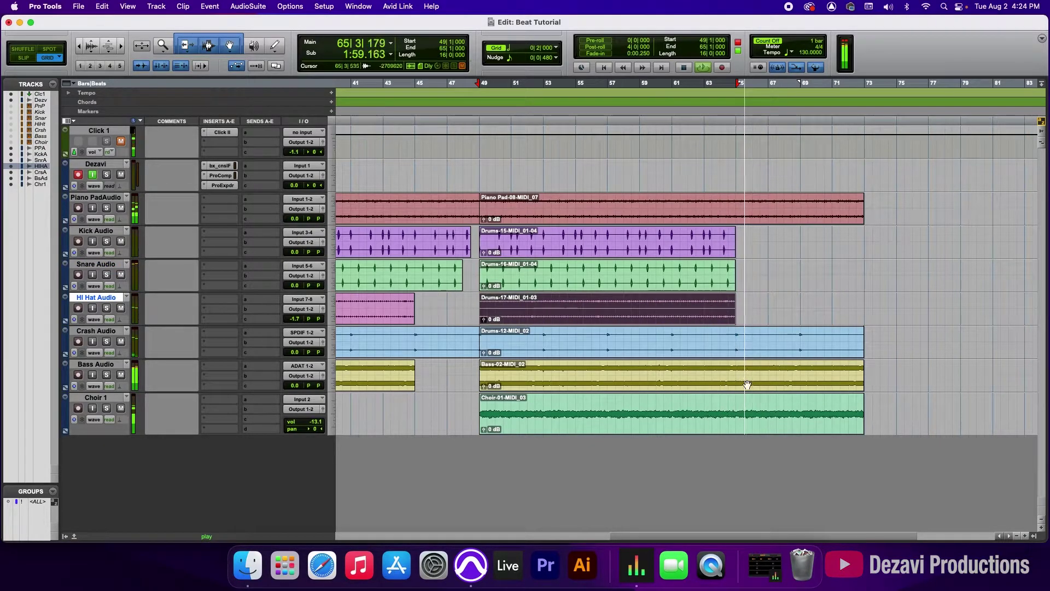
{"action": "left_click_drag", "start_coordinate": [863, 341], "coordinate": [763, 344]}
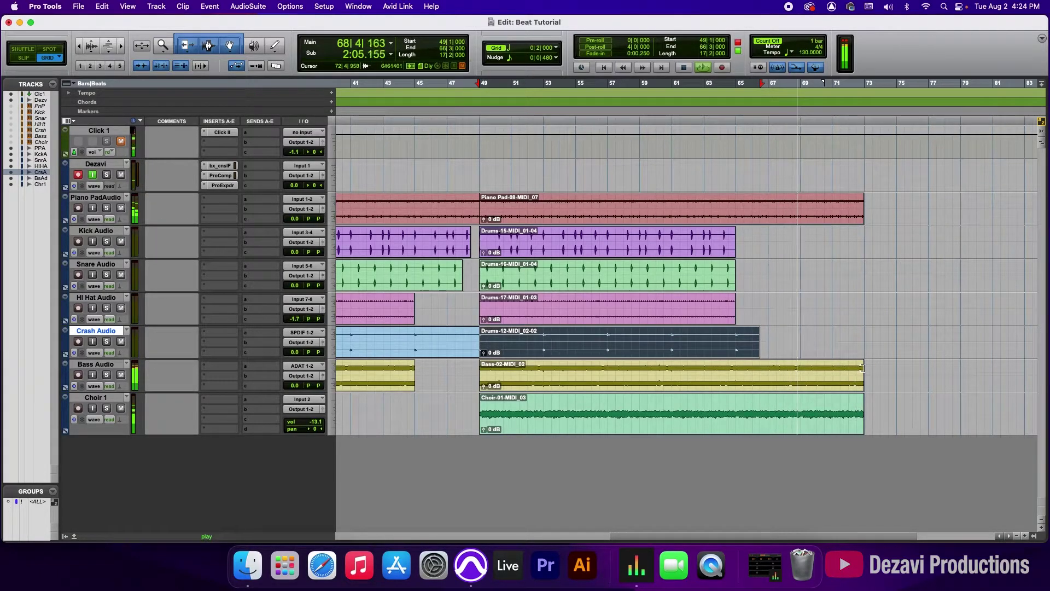
{"action": "left_click_drag", "start_coordinate": [857, 370], "coordinate": [800, 372]}
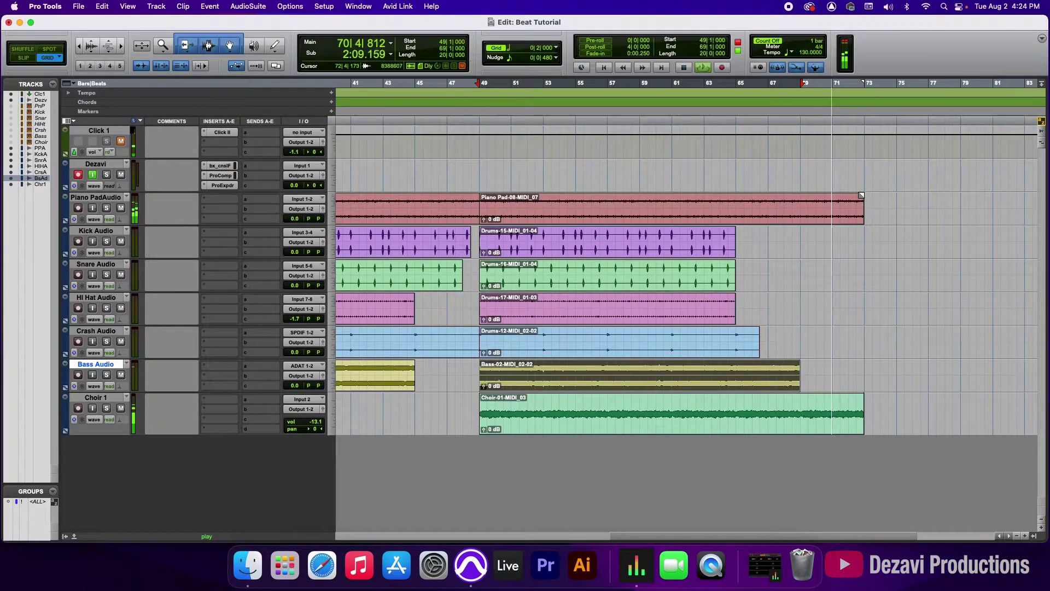
Extend the final Piano Pad clip to 75|3|000 with a fade-out from bar 74, and the final Choir clip to 74|1|601.
{"action": "left_click_drag", "start_coordinate": [860, 204], "coordinate": [904, 204]}
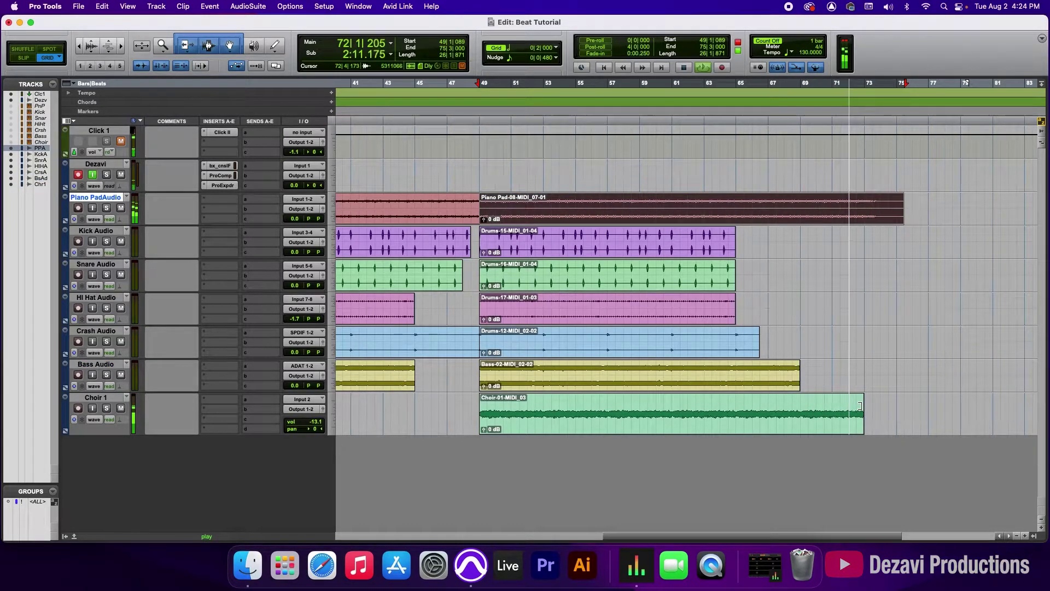
{"action": "left_click_drag", "start_coordinate": [865, 414], "coordinate": [883, 414]}
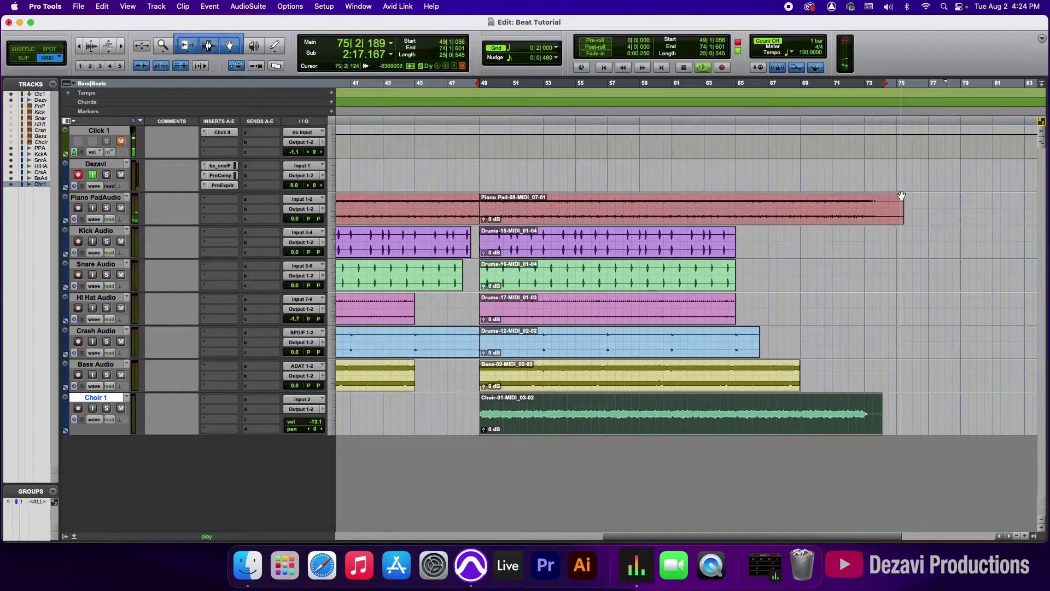
{"action": "left_click_drag", "start_coordinate": [900, 202], "coordinate": [881, 206]}
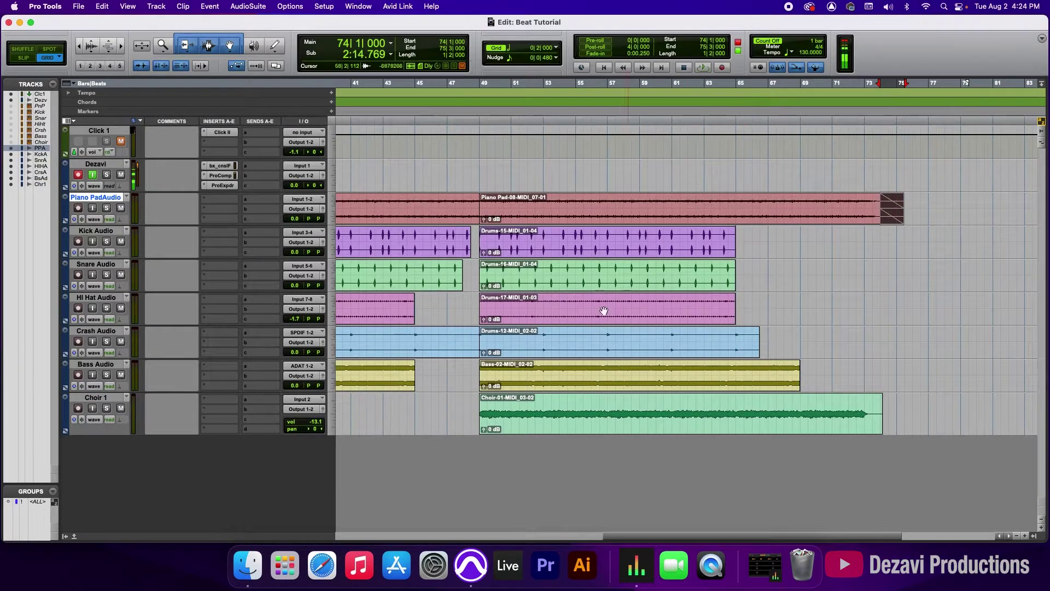
Play the arrangement from the start and trim the end of the first Choir clip to 25|3|000.
{"action": "left_click_drag", "start_coordinate": [886, 537], "coordinate": [704, 542]}
{"action": "left_click", "coordinate": [1019, 538]}
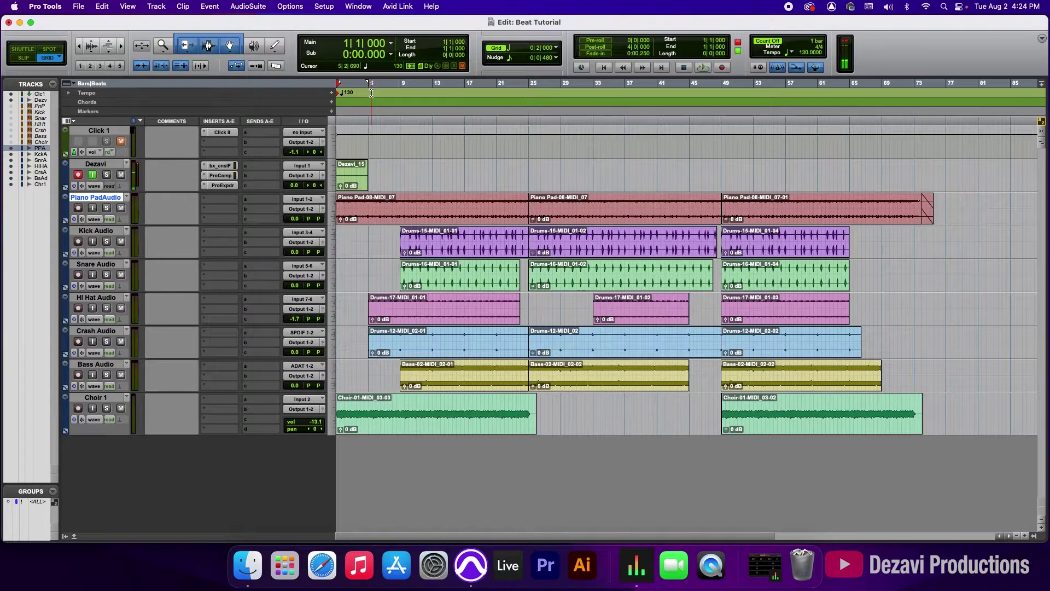
{"action": "key", "text": "space"}
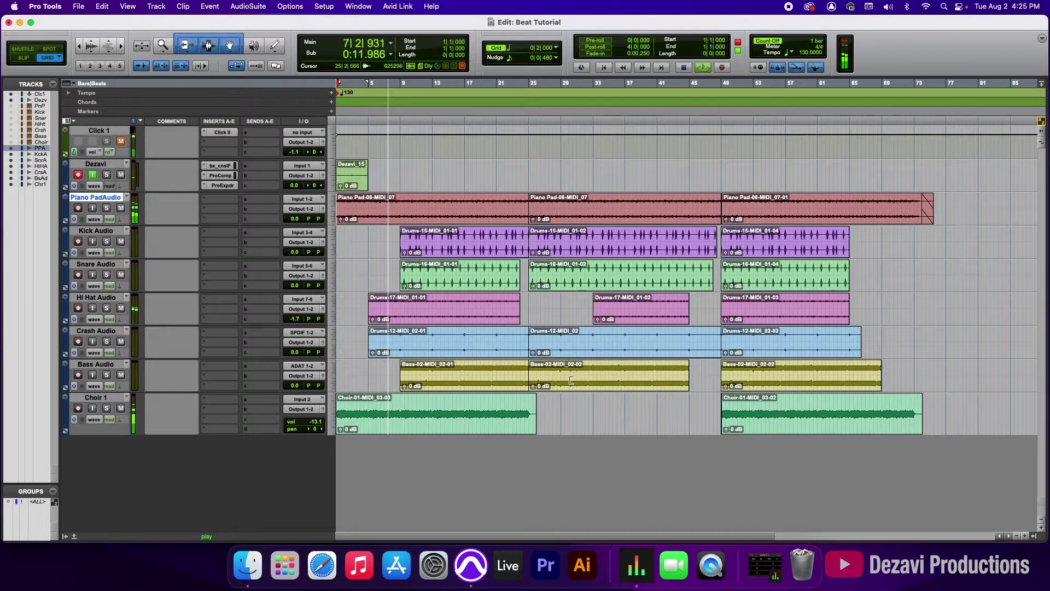
{"action": "left_click", "coordinate": [1027, 536]}
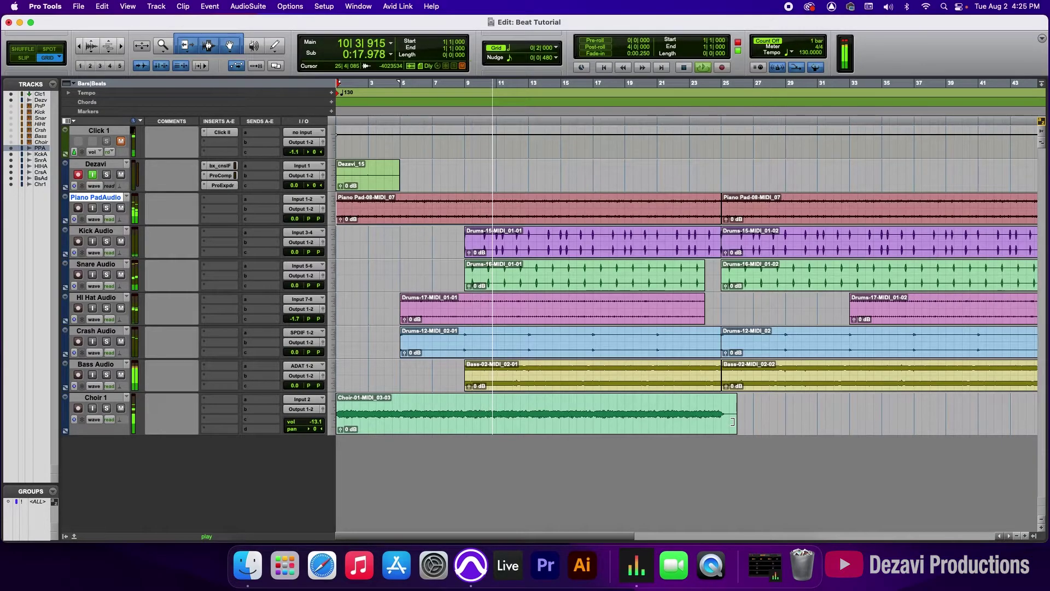
{"action": "left_click_drag", "start_coordinate": [733, 416], "coordinate": [729, 418]}
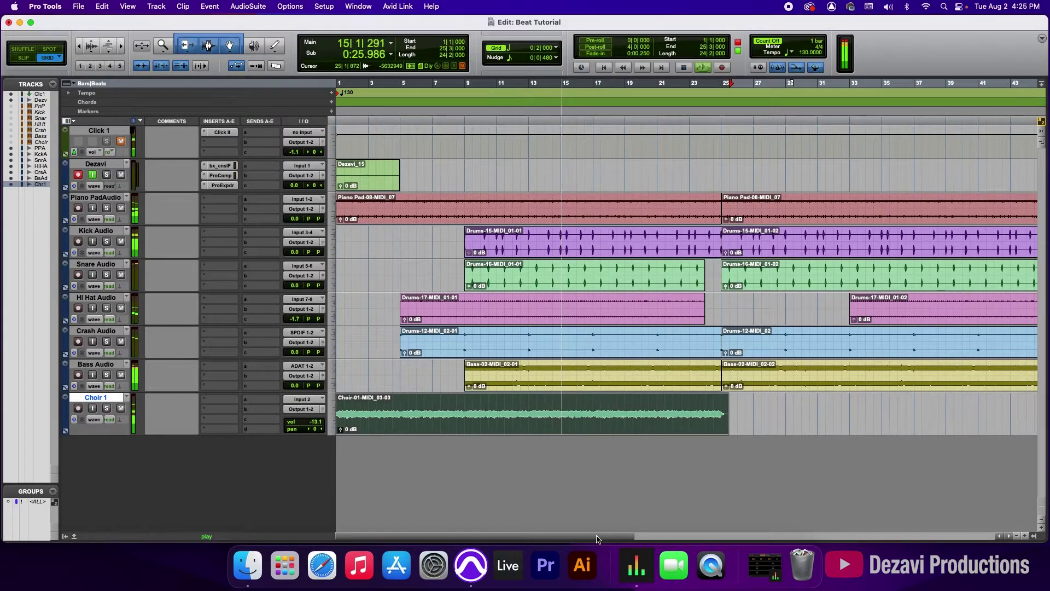
Audition the transition into bar 25 by playing from 23|3|000, and review the surrounding sections.
{"action": "left_click_drag", "start_coordinate": [596, 539], "coordinate": [645, 539]}
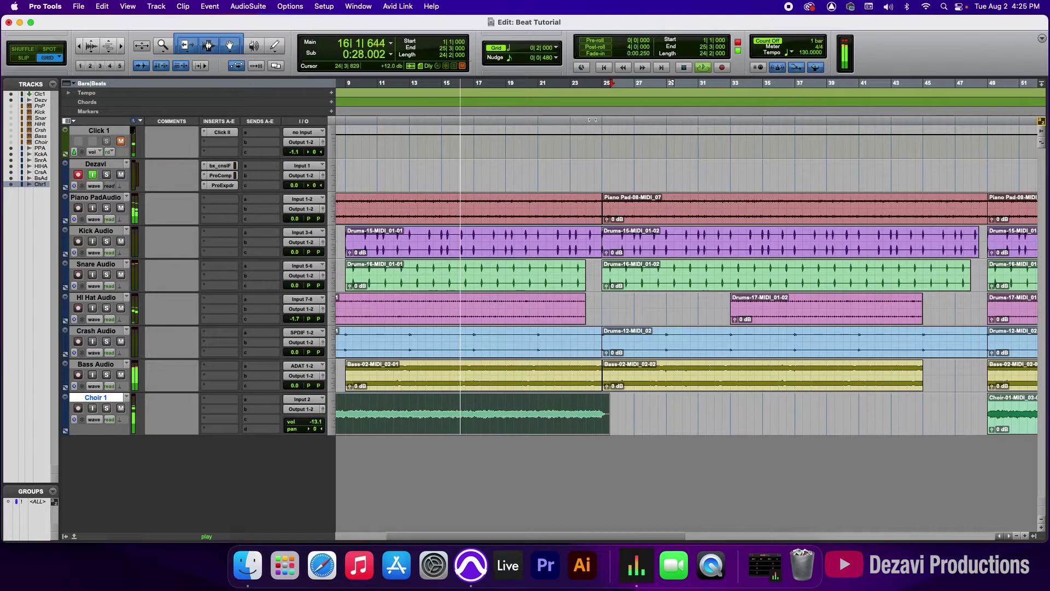
{"action": "key", "text": "space"}
{"action": "left_click", "coordinate": [584, 101]}
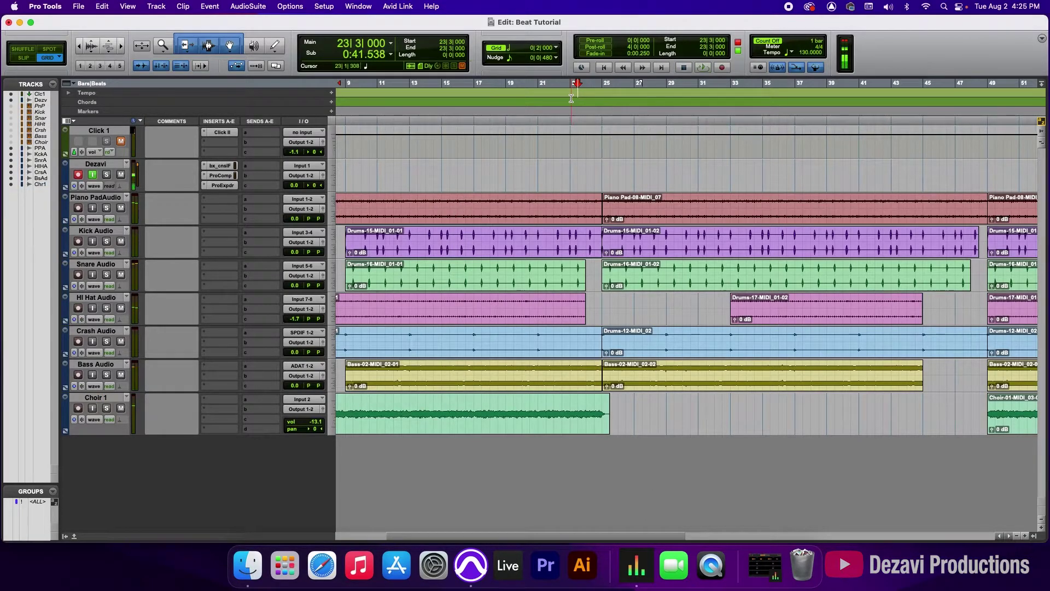
{"action": "key", "text": "space"}
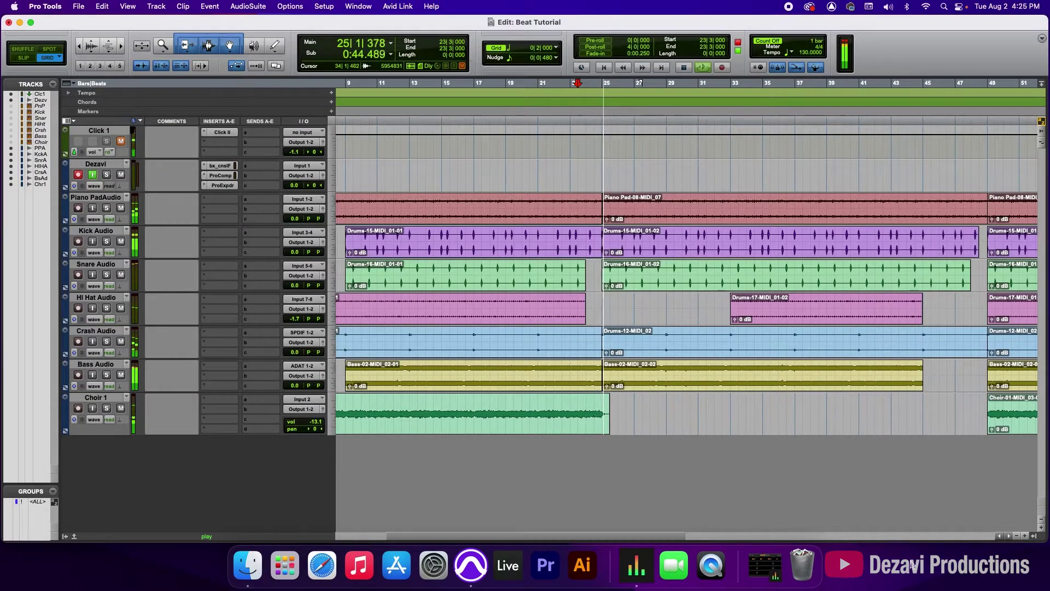
{"action": "left_click", "coordinate": [1024, 536]}
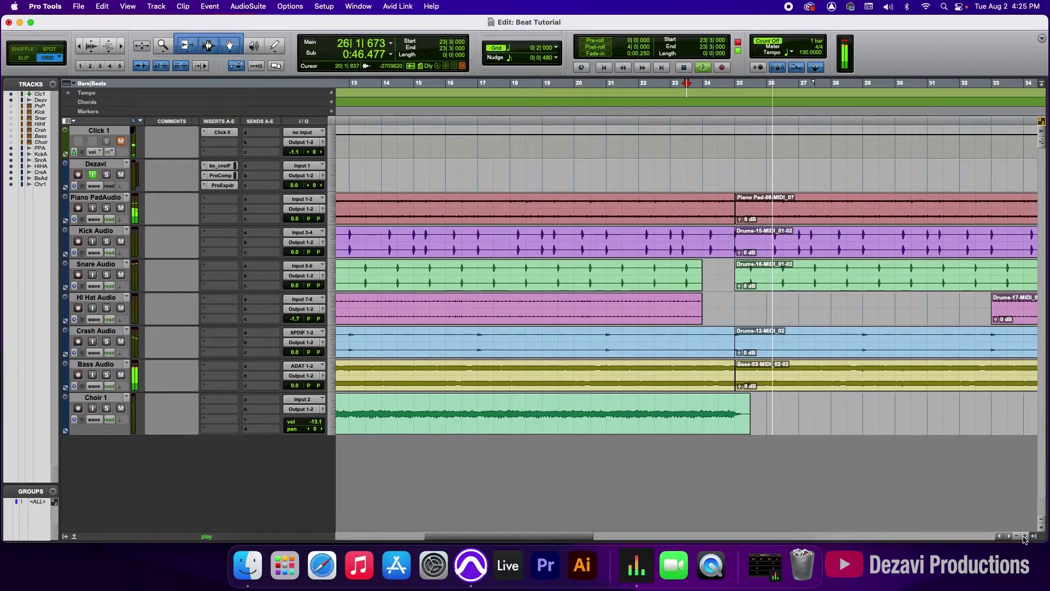
{"action": "left_click", "coordinate": [1017, 536]}
{"action": "left_click_drag", "start_coordinate": [547, 536], "coordinate": [666, 537]}
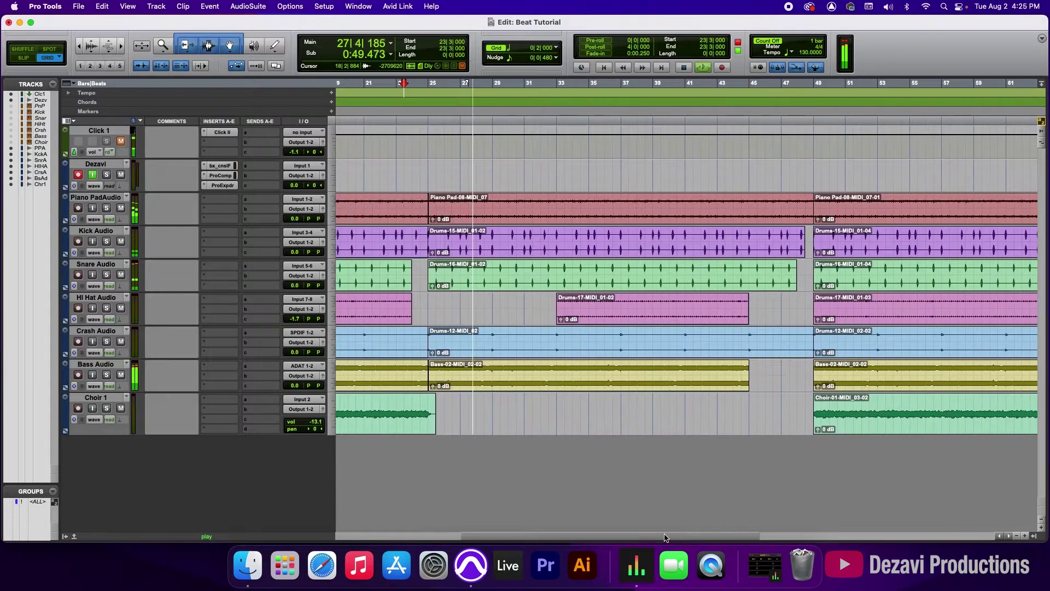
{"action": "left_click", "coordinate": [1018, 537]}
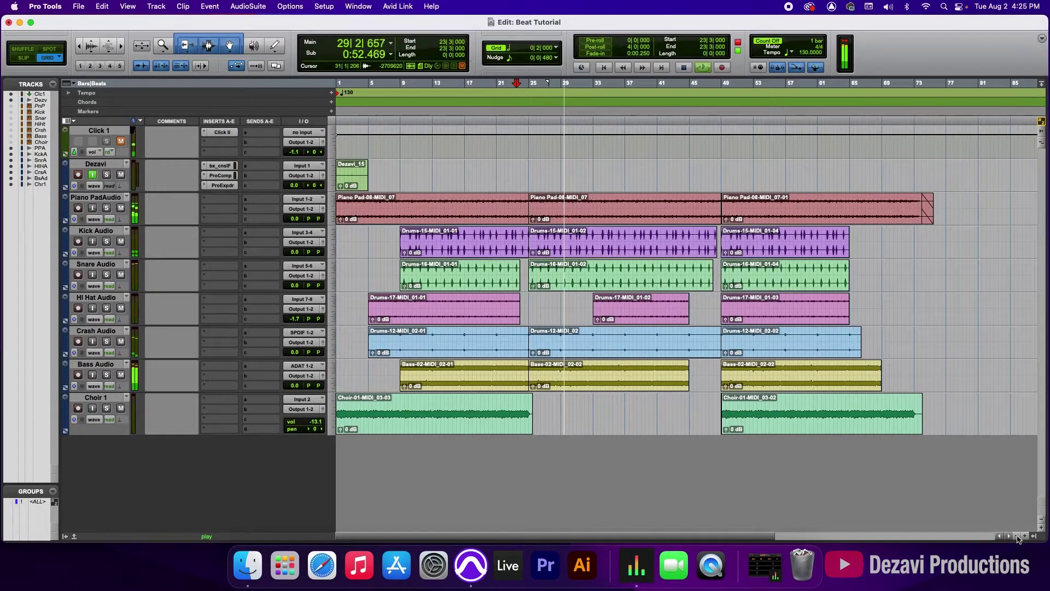
Remove the middle Crash Audio from bars 28 to 31 and 36 to 42, and trim the clip before bar 49 to start at 44|3|000.
{"action": "left_click_drag", "start_coordinate": [733, 539], "coordinate": [771, 534]}
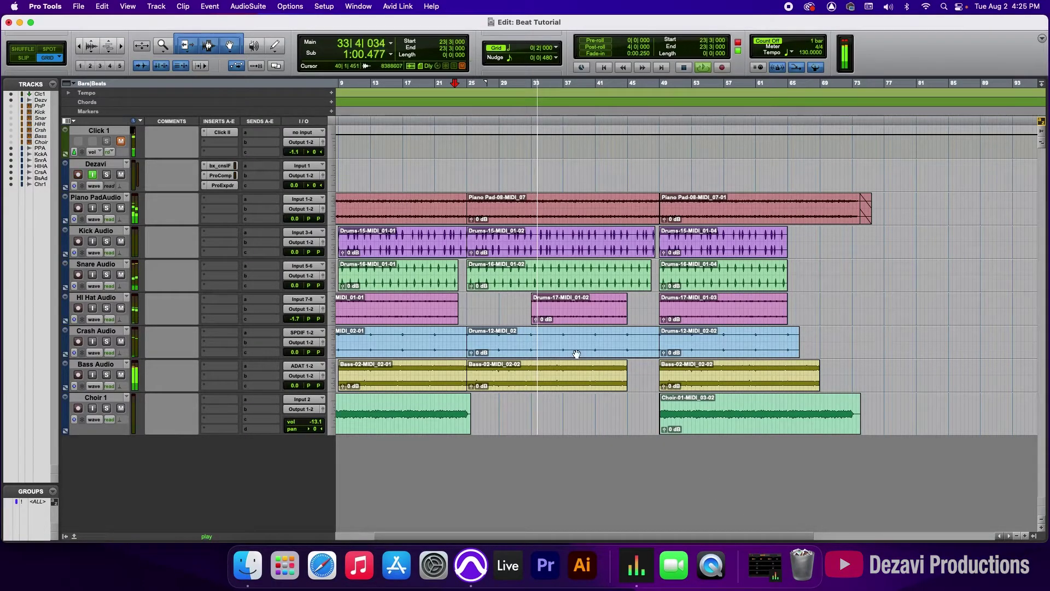
{"action": "left_click_drag", "start_coordinate": [555, 340], "coordinate": [602, 339]}
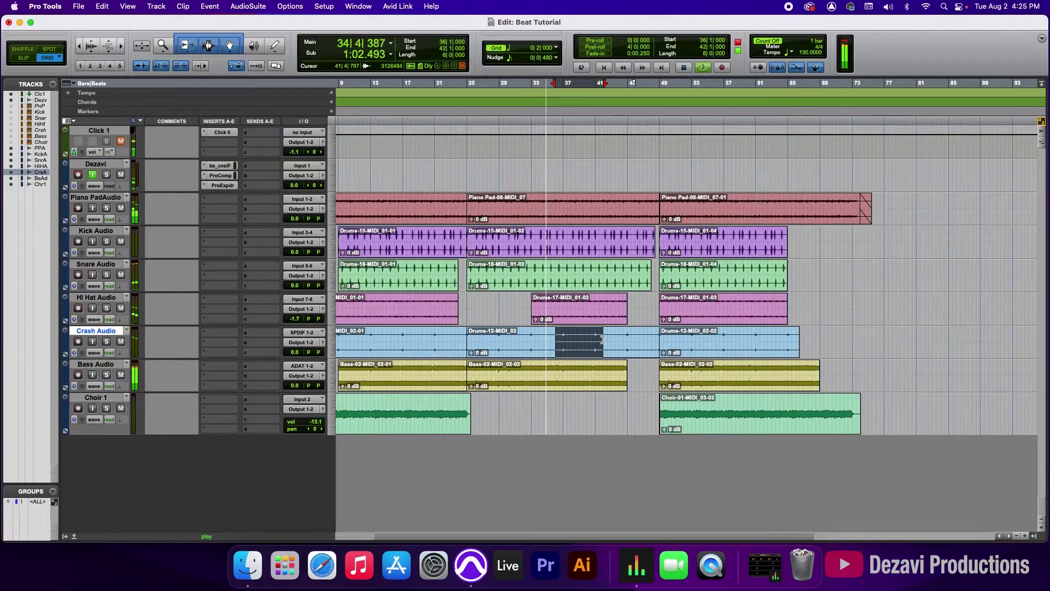
{"action": "key", "text": "Delete"}
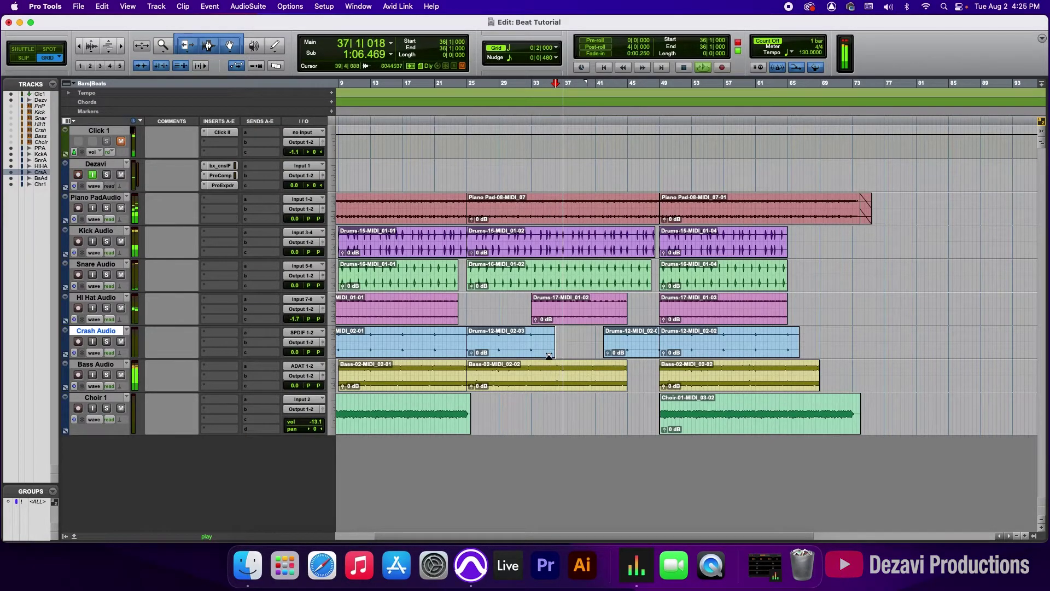
{"action": "left_click_drag", "start_coordinate": [489, 340], "coordinate": [517, 340]}
{"action": "key", "text": "Delete"}
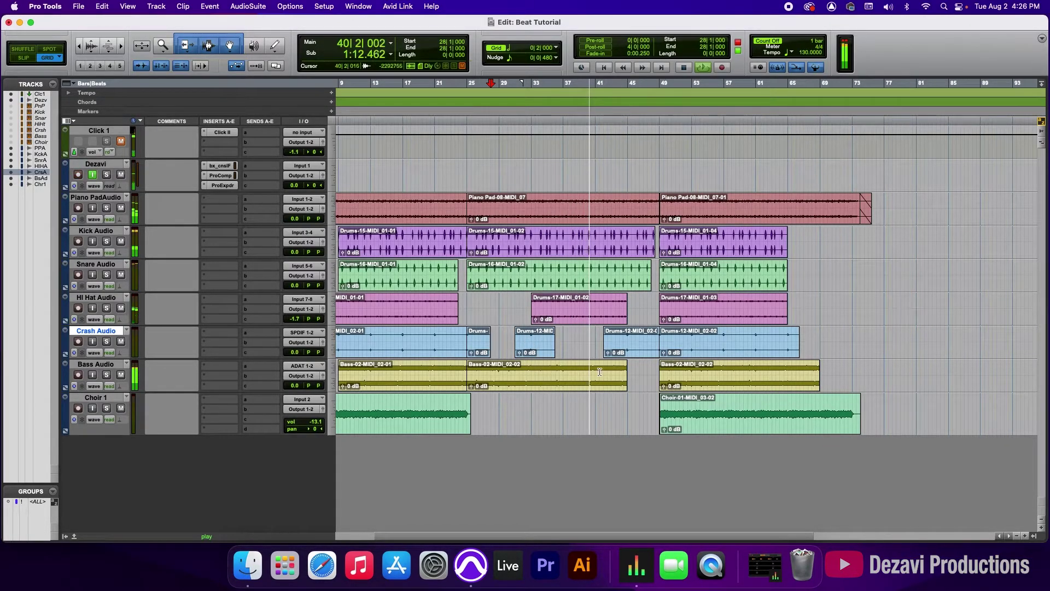
{"action": "left_click_drag", "start_coordinate": [605, 345], "coordinate": [627, 349]}
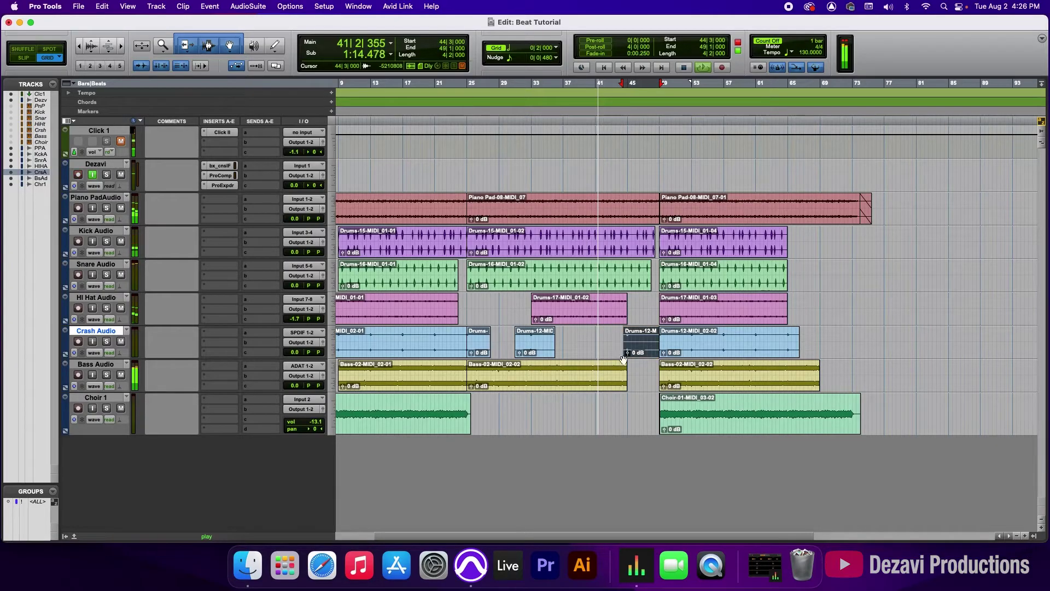
Shorten the middle Piano Pad clip to end at 48|3|000, adjusting the bounds of its invalid fade.
{"action": "left_click", "coordinate": [1026, 536]}
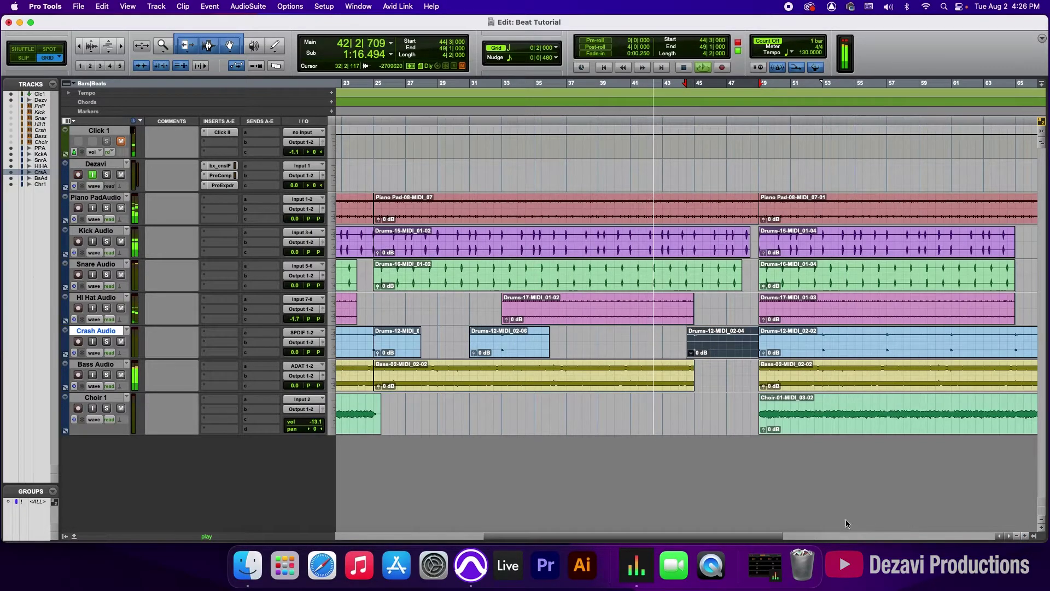
{"action": "left_click_drag", "start_coordinate": [763, 537], "coordinate": [829, 540]}
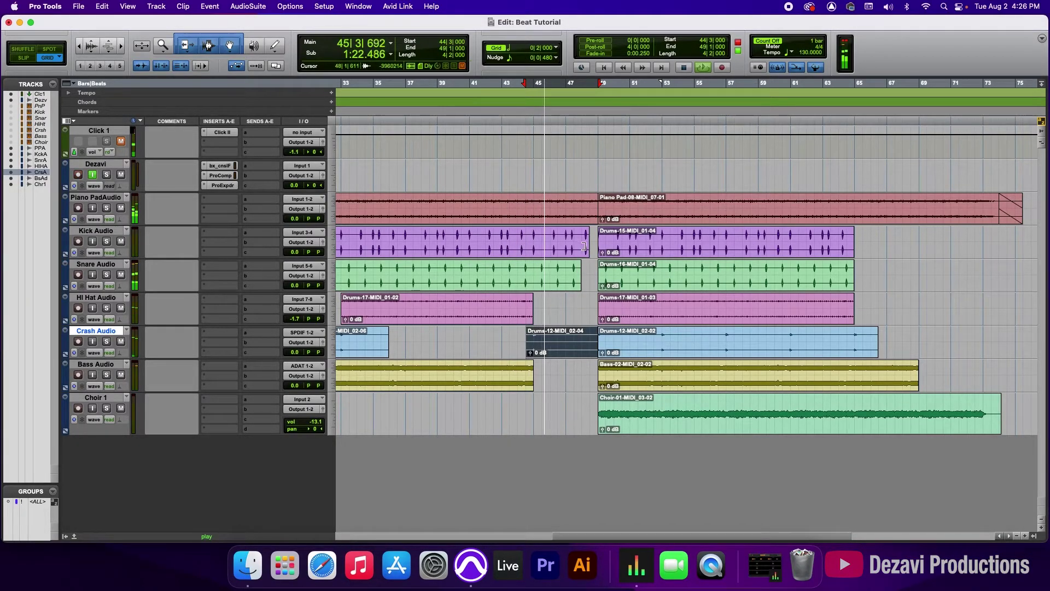
{"action": "left_click", "coordinate": [592, 210]}
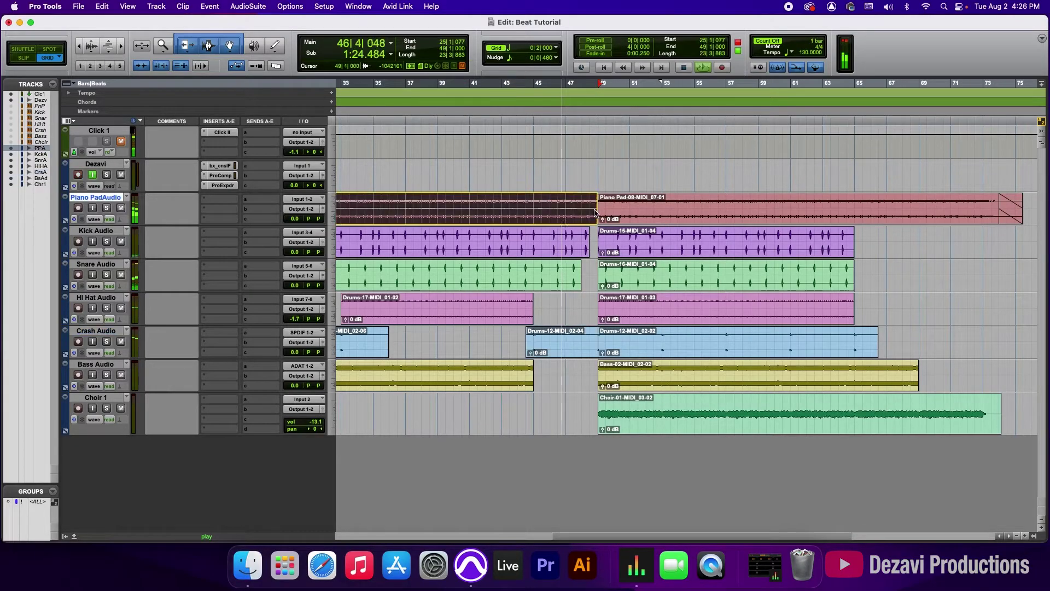
{"action": "key", "text": "ctrl+f"}
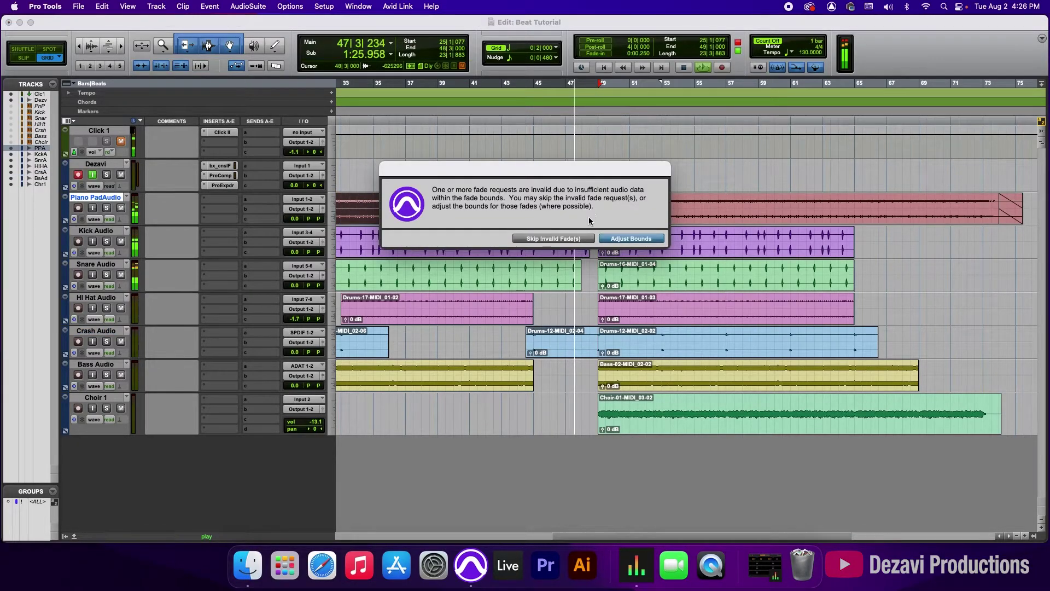
{"action": "left_click", "coordinate": [626, 240]}
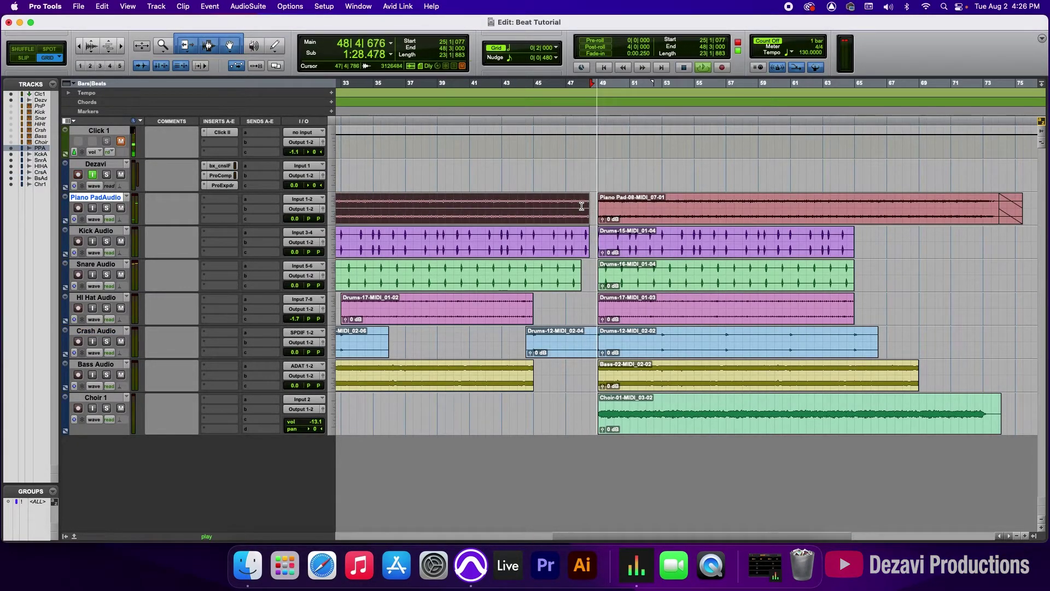
Stop playback, switch to Slip mode and add a short fade-out from 48|2|829 to the end of the middle Piano Pad clip.
{"action": "key", "text": "space"}
{"action": "left_click", "coordinate": [1025, 535]}
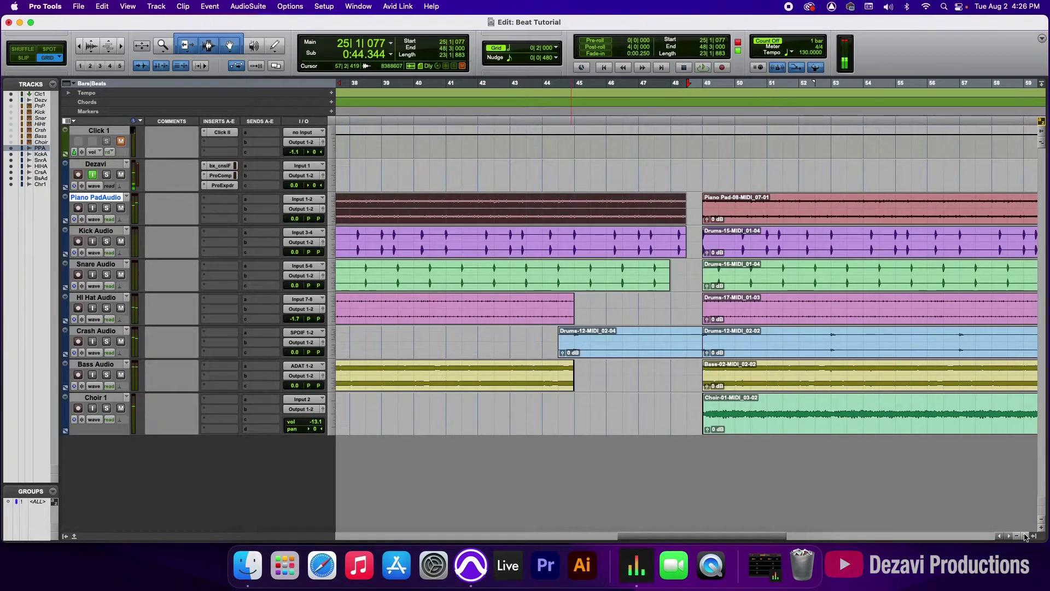
{"action": "left_click", "coordinate": [1025, 536]}
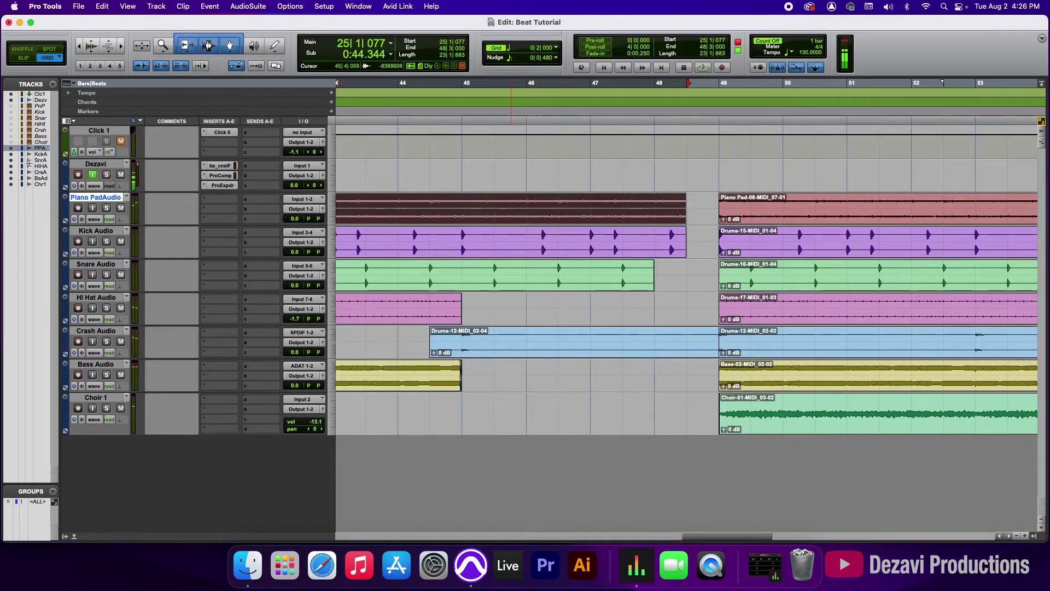
{"action": "left_click", "coordinate": [684, 196]}
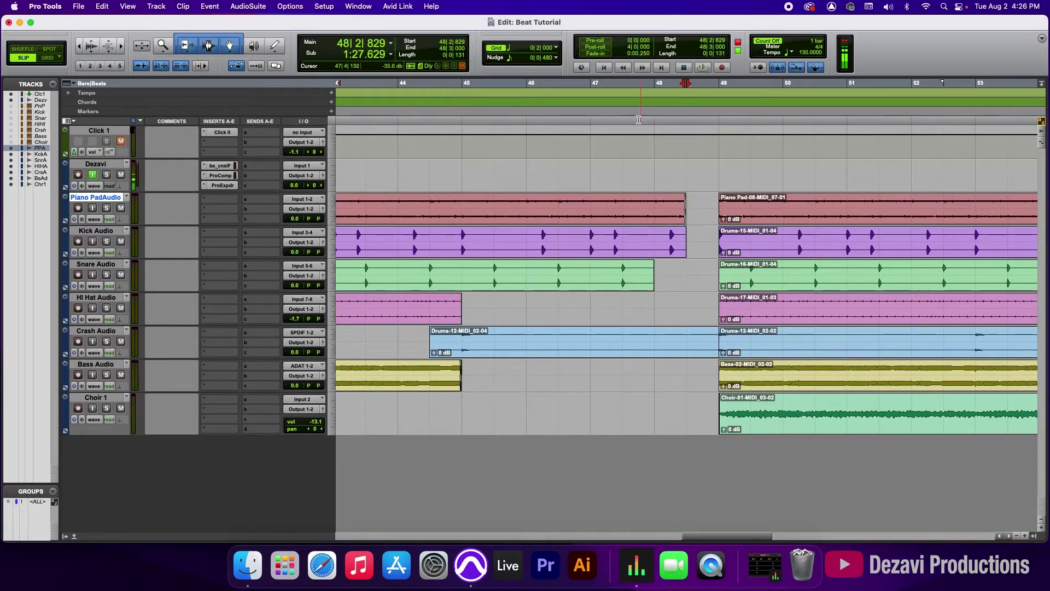
Play from 47|4|949 with Piano Pad soloed to audition its cut-off, and clear the solo.
{"action": "left_click", "coordinate": [655, 96]}
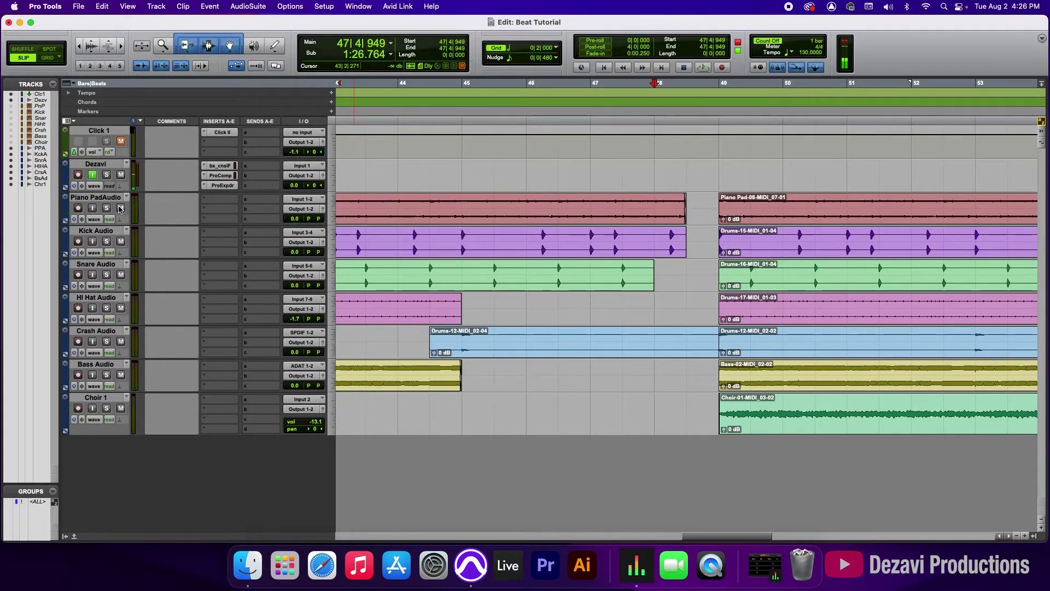
{"action": "key", "text": "space"}
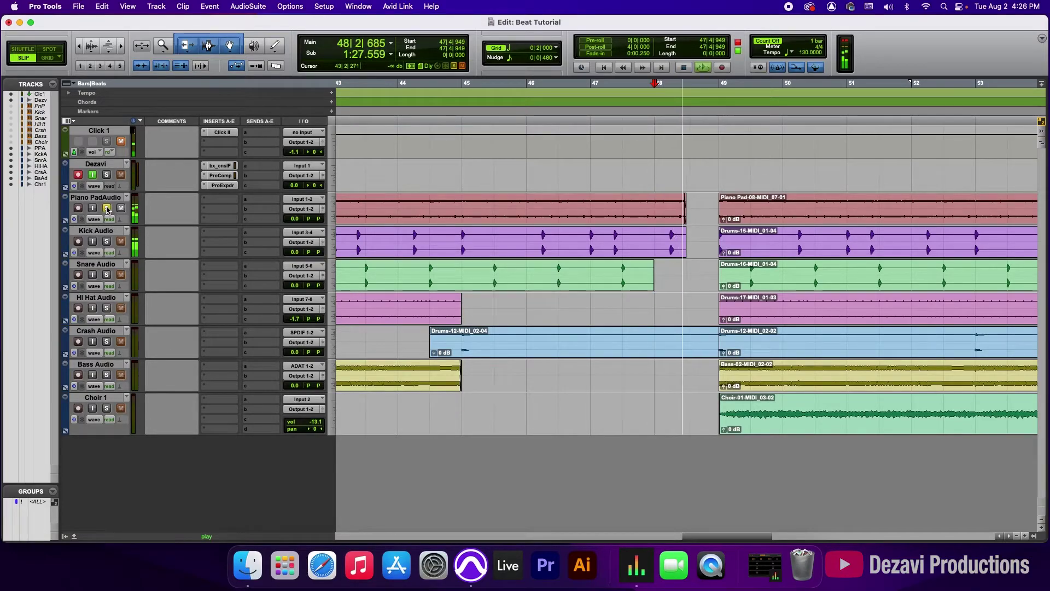
{"action": "key", "text": "space"}
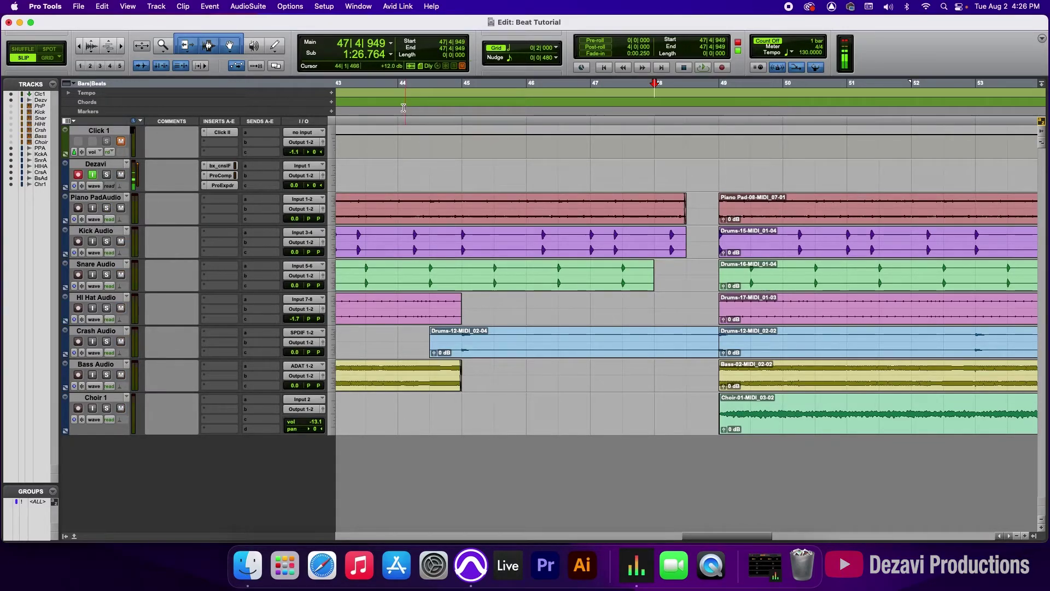
{"action": "left_click", "coordinate": [1015, 535]}
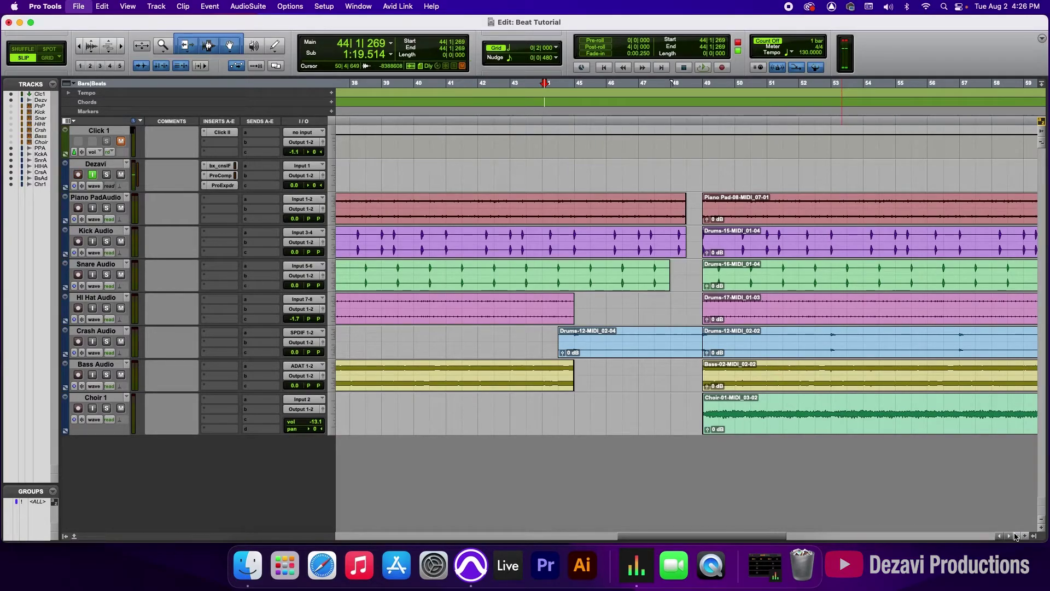
Play from 44|1|269 to audition the instrument drop-outs before bar 49 and the entry of the final section.
{"action": "key", "text": "space"}
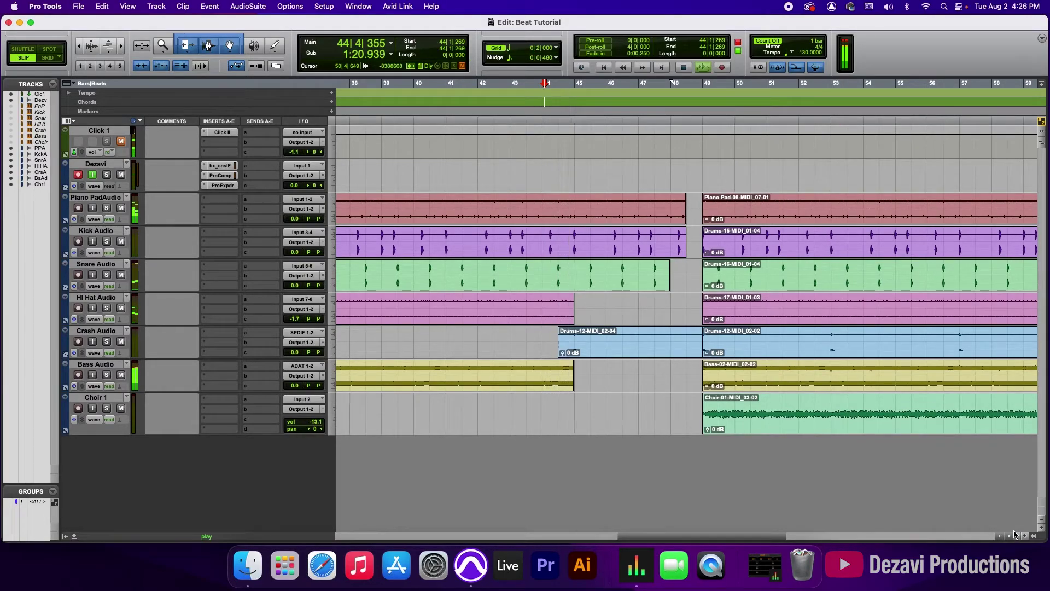
{"action": "left_click", "coordinate": [1015, 535]}
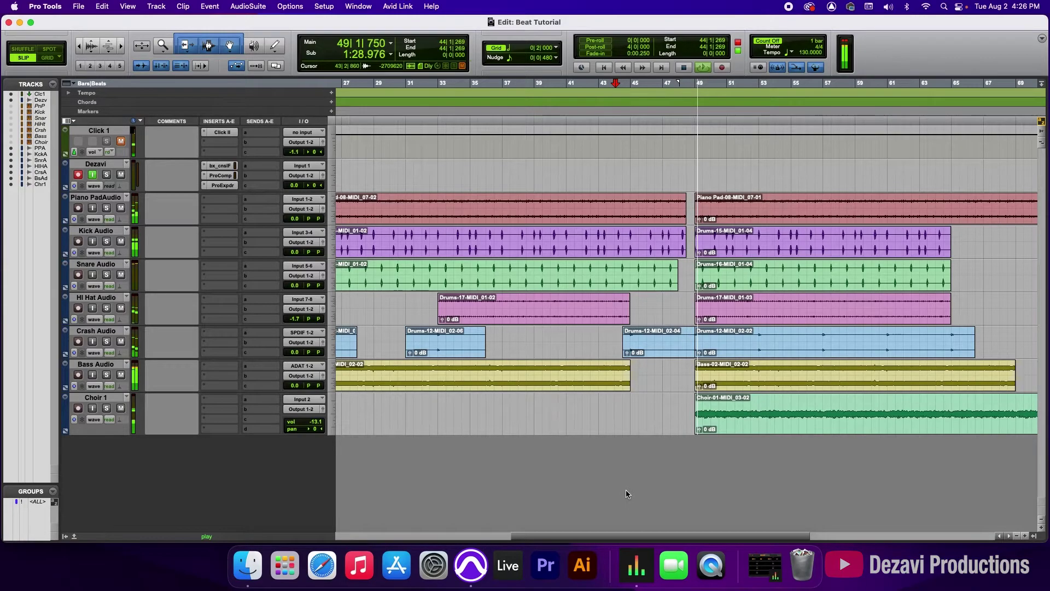
{"action": "key", "text": "super+bracketleft"}
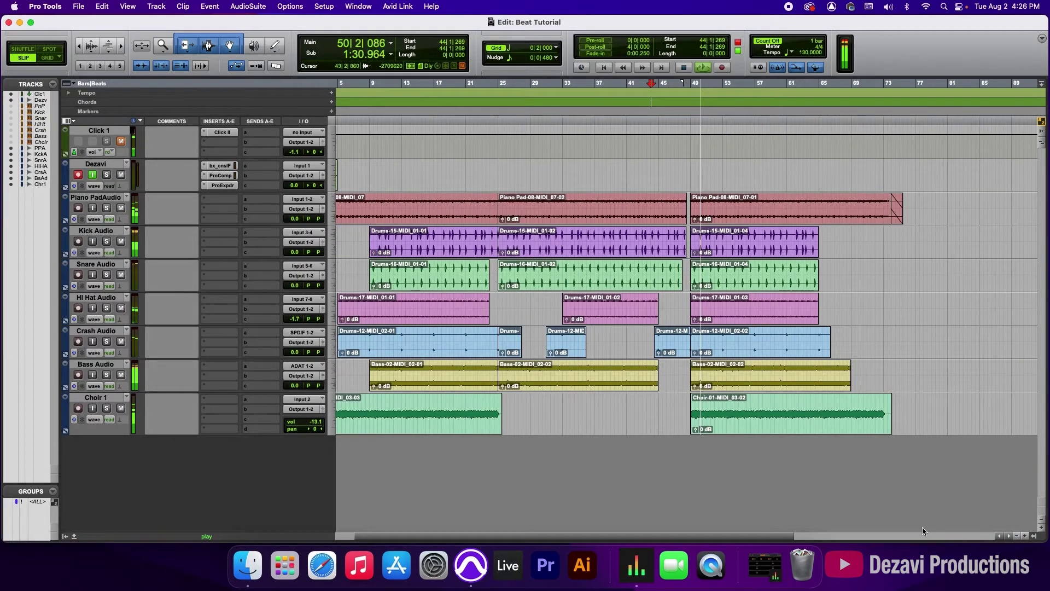
{"action": "left_click_drag", "start_coordinate": [742, 541], "coordinate": [719, 537]}
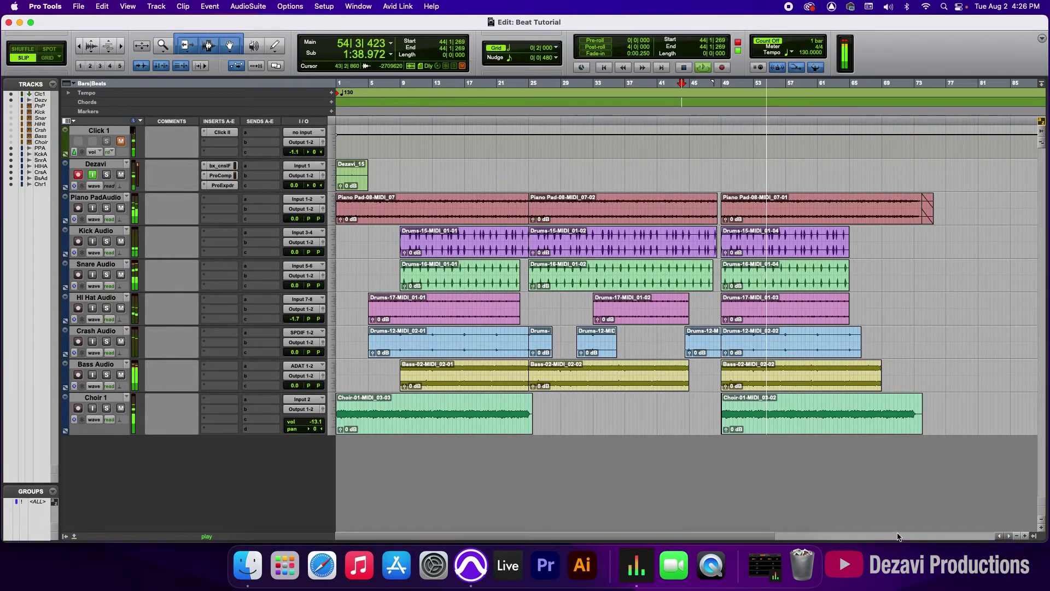
{"action": "scroll", "coordinate": [945, 537], "scroll_direction": "right", "scroll_amount": 10}
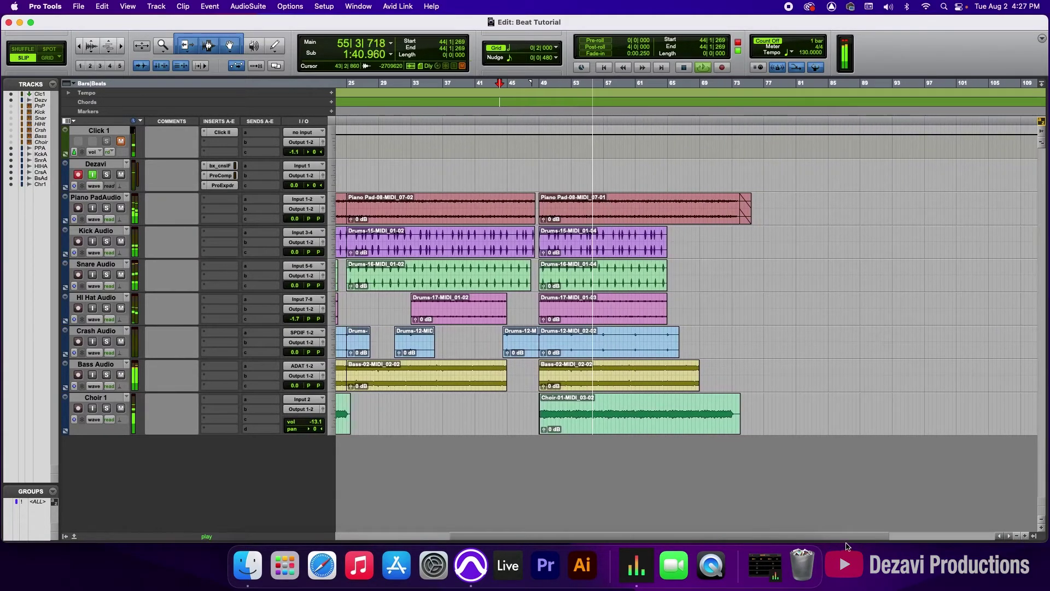
Switch to Grid mode and adjust the end of the last Crash Audio clip to 67|1|000.
{"action": "left_click", "coordinate": [1026, 536]}
{"action": "scroll", "coordinate": [872, 538], "scroll_direction": "right", "scroll_amount": 8}
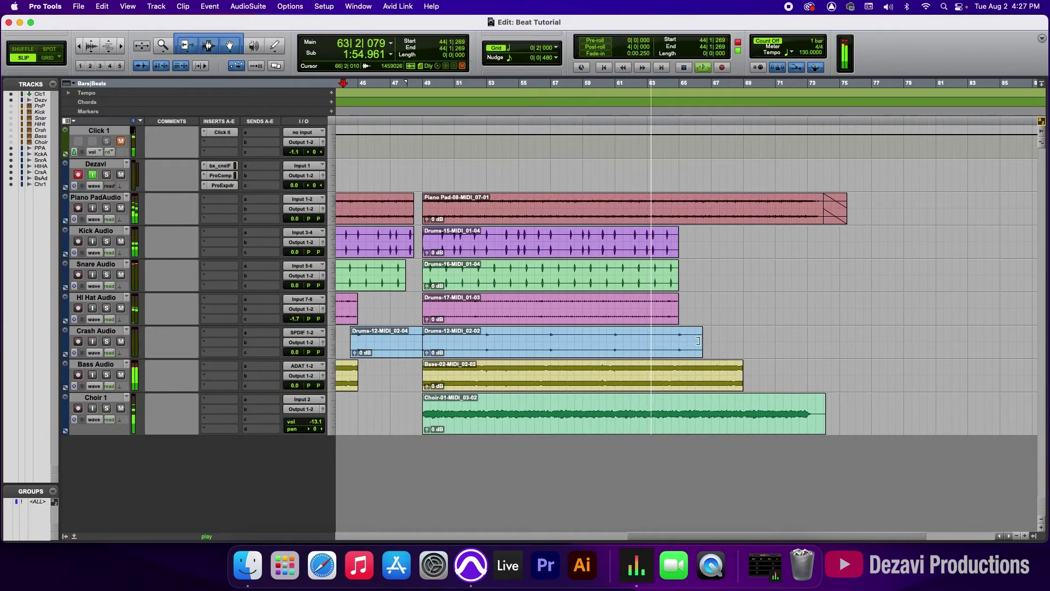
{"action": "left_click_drag", "start_coordinate": [698, 341], "coordinate": [693, 341]}
{"action": "key", "text": "F4"}
{"action": "left_click_drag", "start_coordinate": [690, 341], "coordinate": [711, 340]}
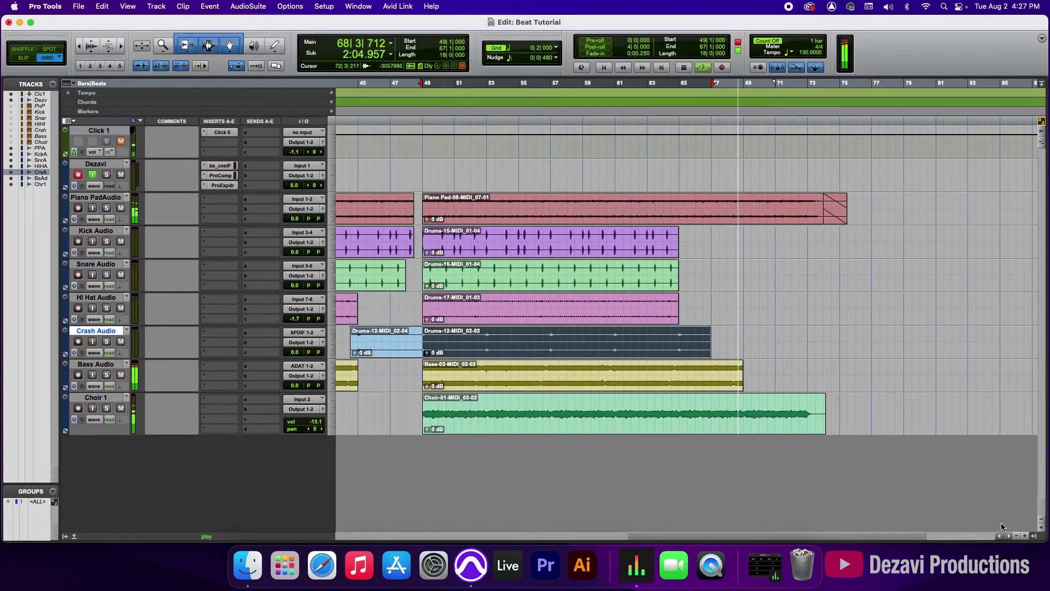
Stop playback, switch to Slip mode and add a short fade-out from 68|4|780 to 69|1|000 on the last Bass Audio clip.
{"action": "left_click", "coordinate": [1025, 536]}
{"action": "left_click", "coordinate": [1025, 536]}
{"action": "key", "text": "space"}
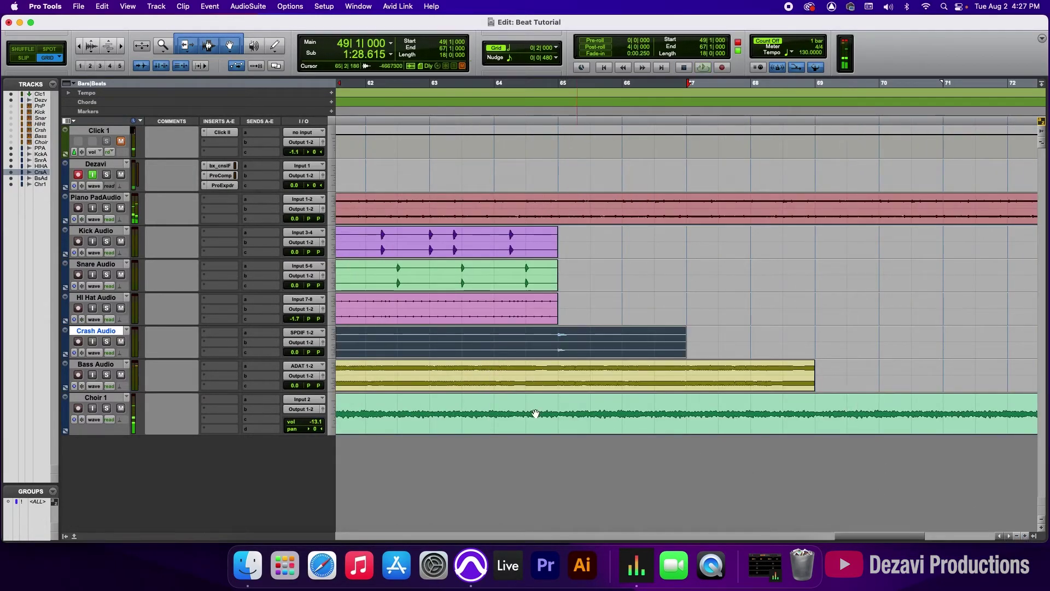
{"action": "left_click", "coordinate": [21, 59]}
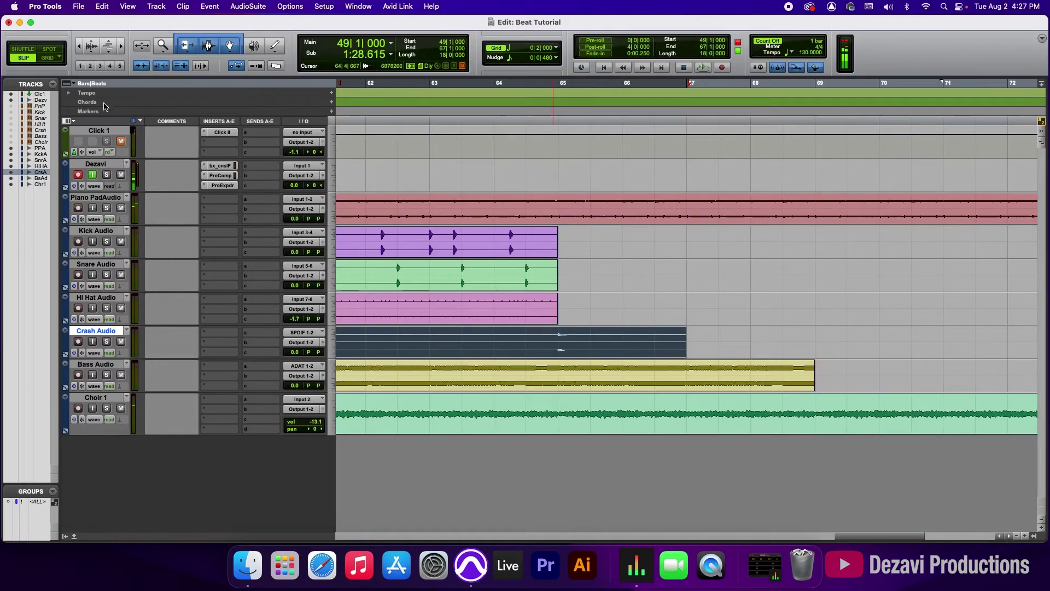
{"action": "left_click", "coordinate": [812, 362]}
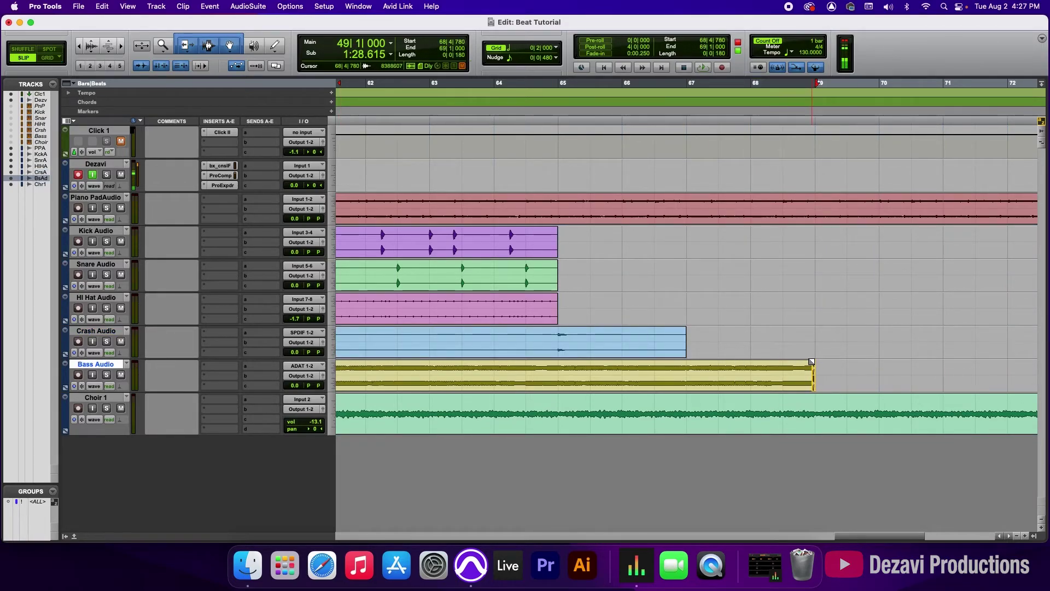
Play from 67|1|892 to audition the end of the last Bass Audio clip.
{"action": "left_click", "coordinate": [701, 97]}
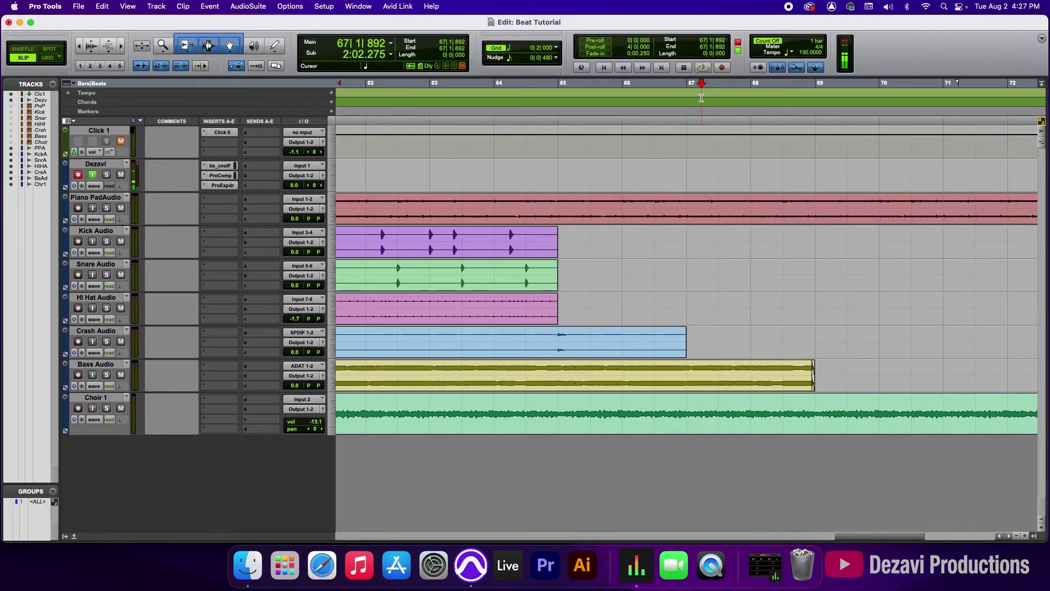
{"action": "key", "text": "space"}
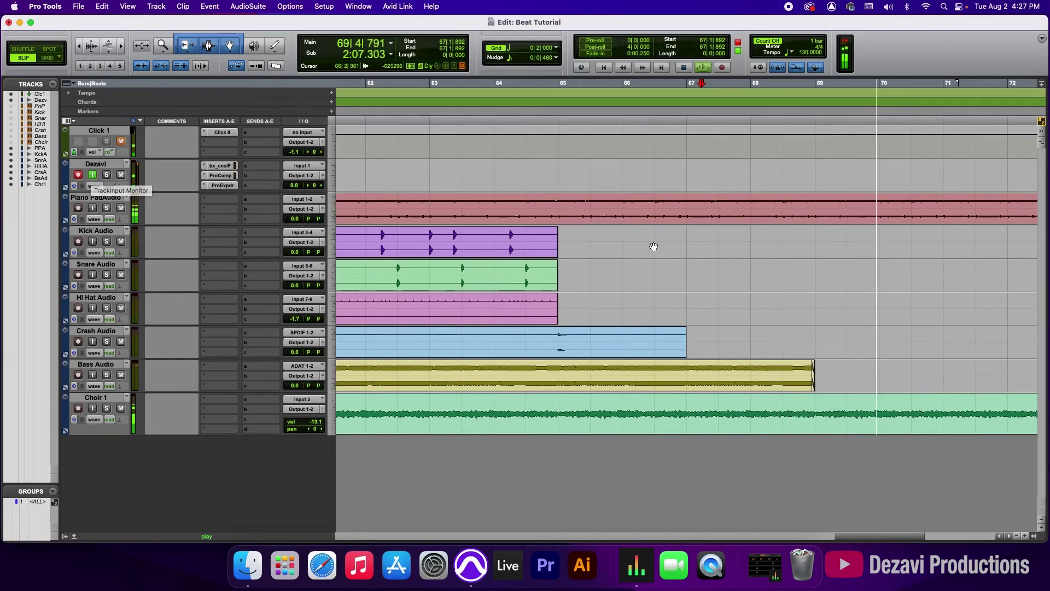
Add a fade-out from 73|3|956 to 74|1|601 at the end of the last Choir 1 clip and stop playback.
{"action": "left_click", "coordinate": [1017, 536]}
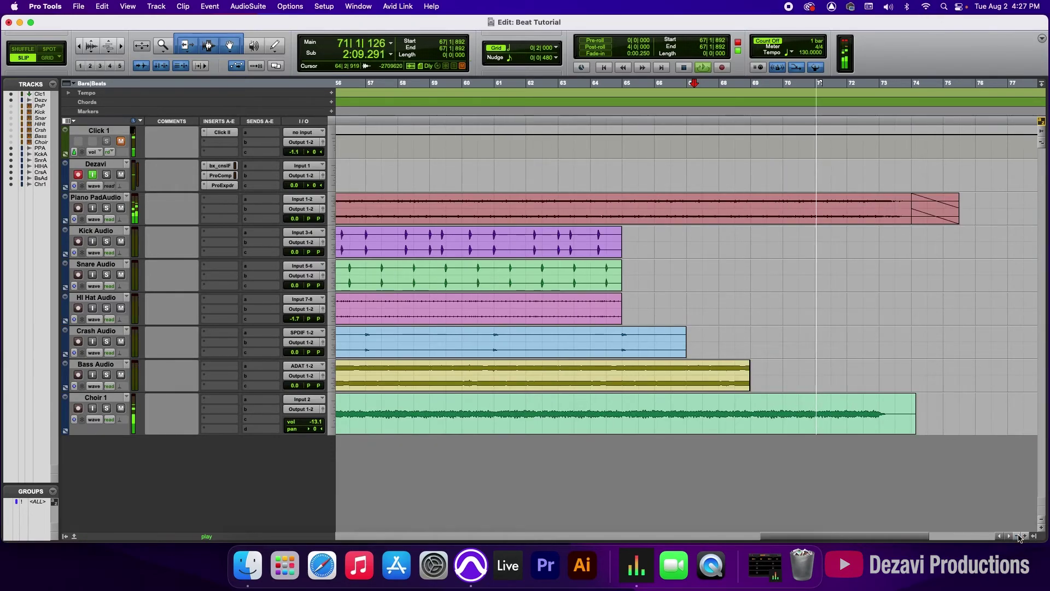
{"action": "left_click_drag", "start_coordinate": [912, 397], "coordinate": [903, 398]}
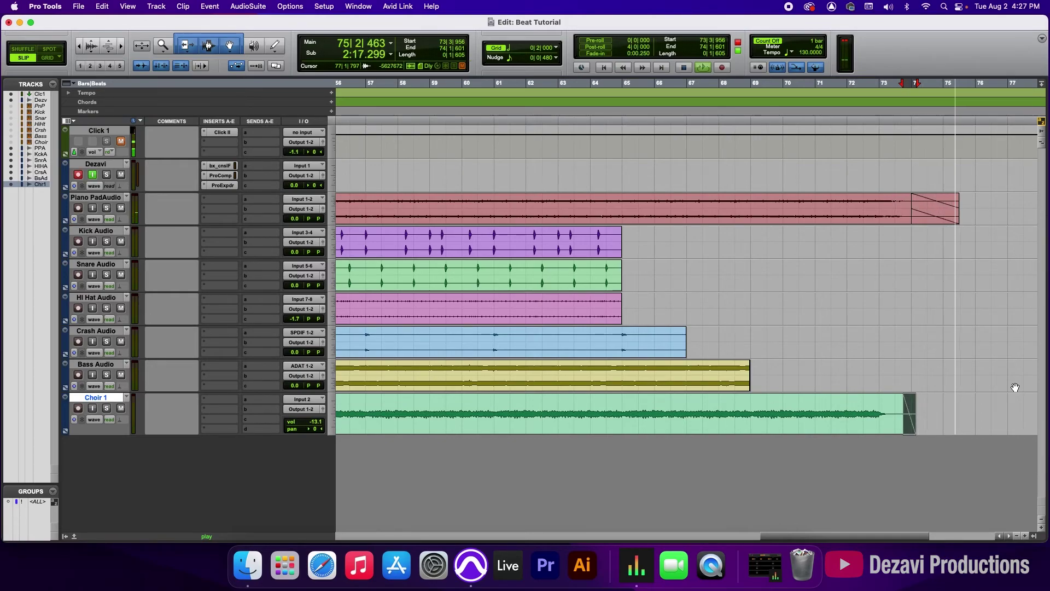
{"action": "key", "text": "space"}
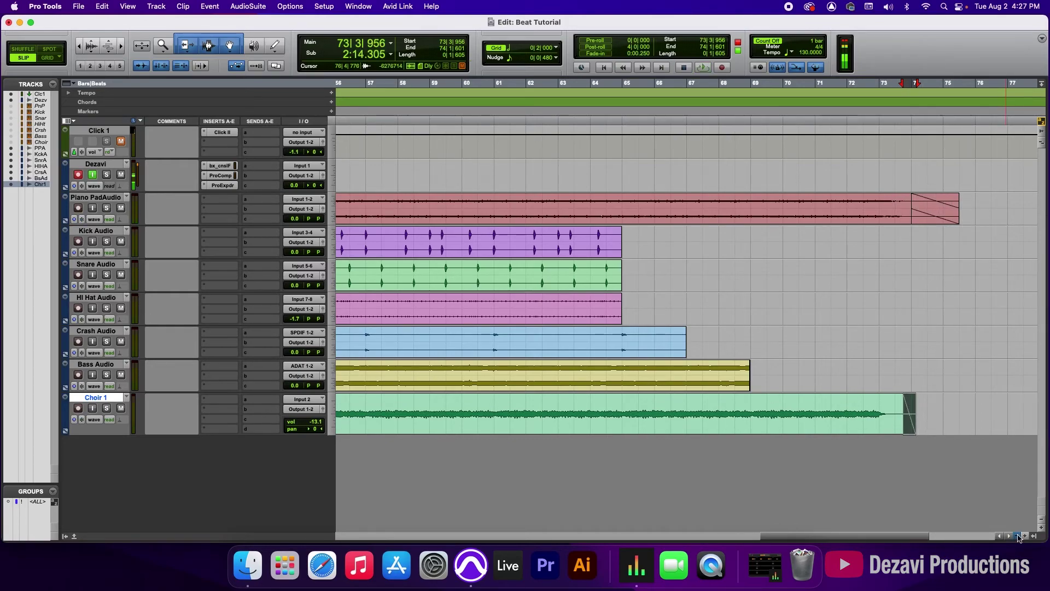
Return to the start of the session at 1|1|000 and fit the whole arrangement in view.
{"action": "key", "text": "super+bracketleft"}
{"action": "key", "text": "Return"}
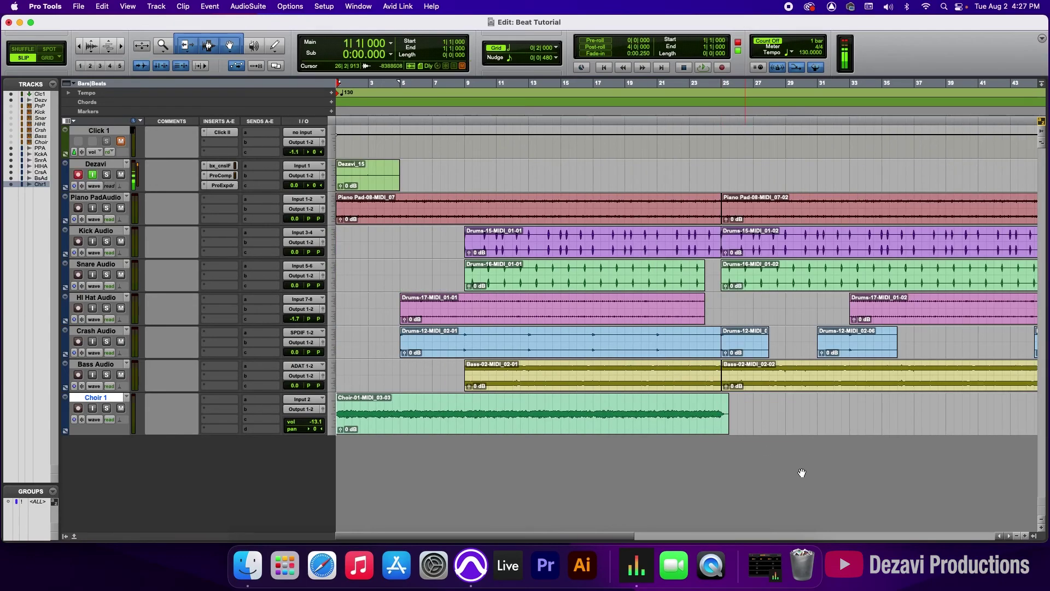
{"action": "key", "text": "super+bracketleft"}
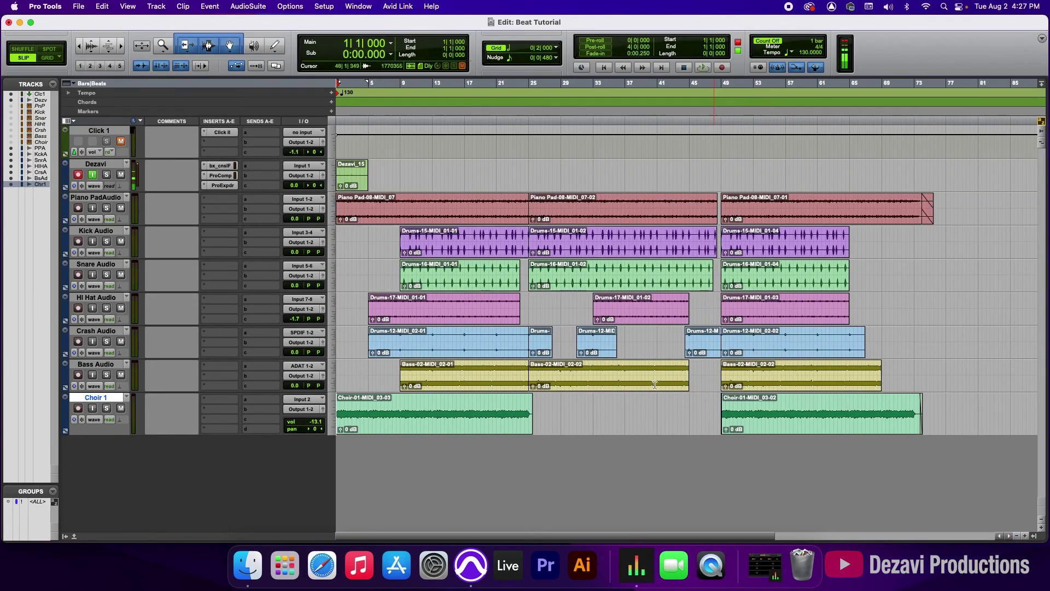